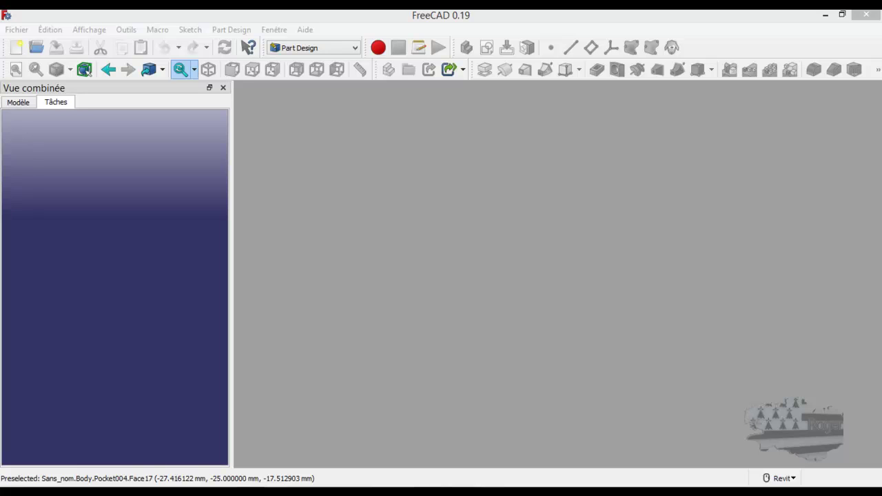
Bring the dimensioned isometric reference drawing in over the FreeCAD window
mouse_move(881, 93)
left_mouse_down()
mouse_move(522, 89)
mouse_move(488, 65)
left_mouse_up()
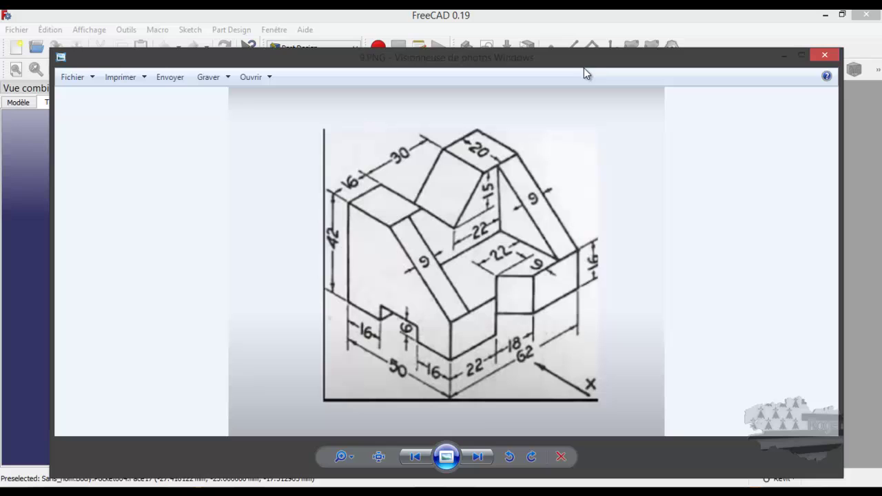
Nudge the reference drawing window, then put it away to reveal FreeCAD
left_click_drag(579, 66, 606, 42)
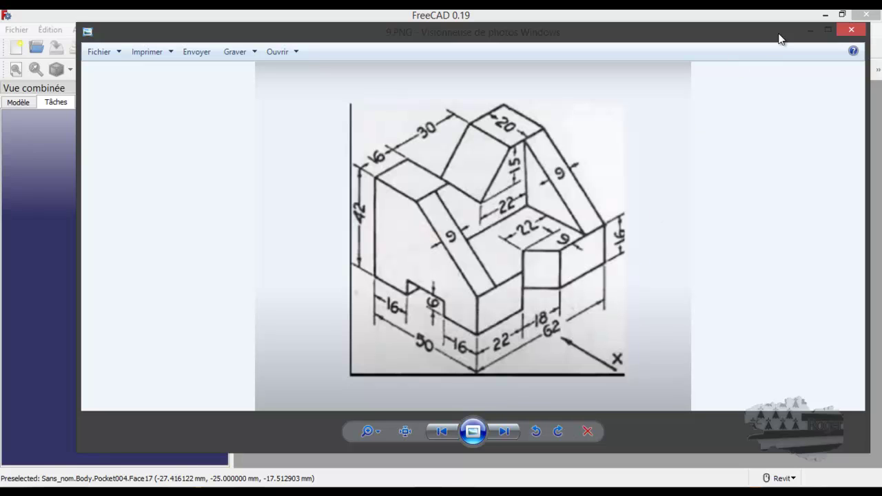
left_click(810, 30)
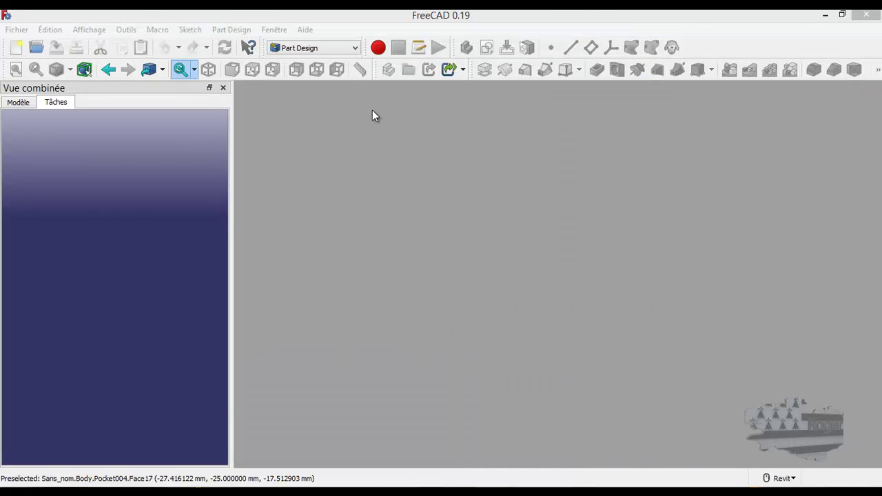
Create a new document with a body and a sketch on the XY plane
left_click(16, 47)
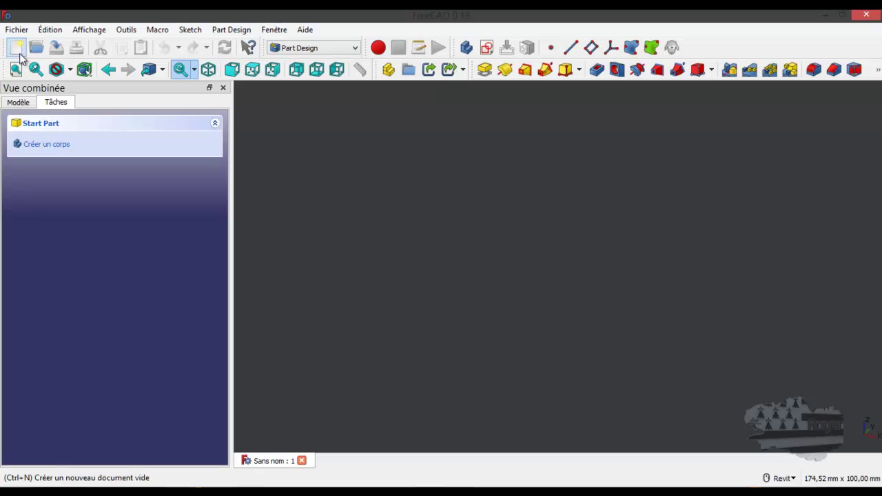
left_click(38, 141)
left_click(46, 147)
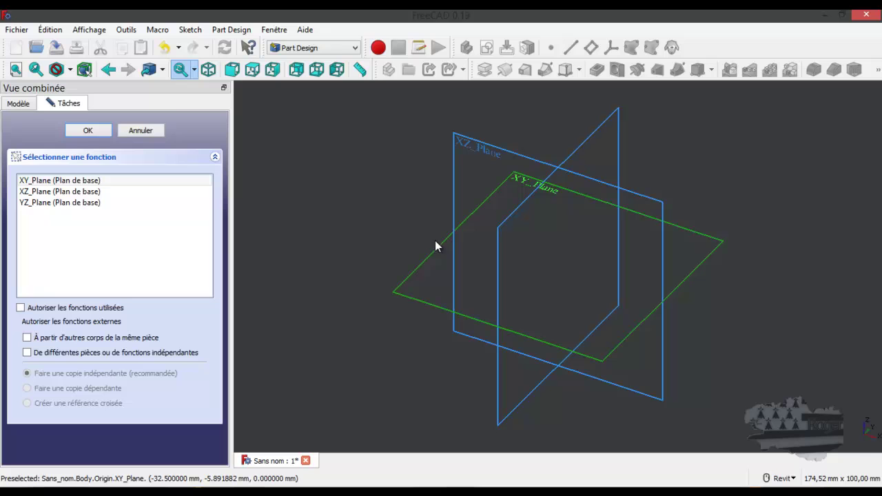
left_click(84, 133)
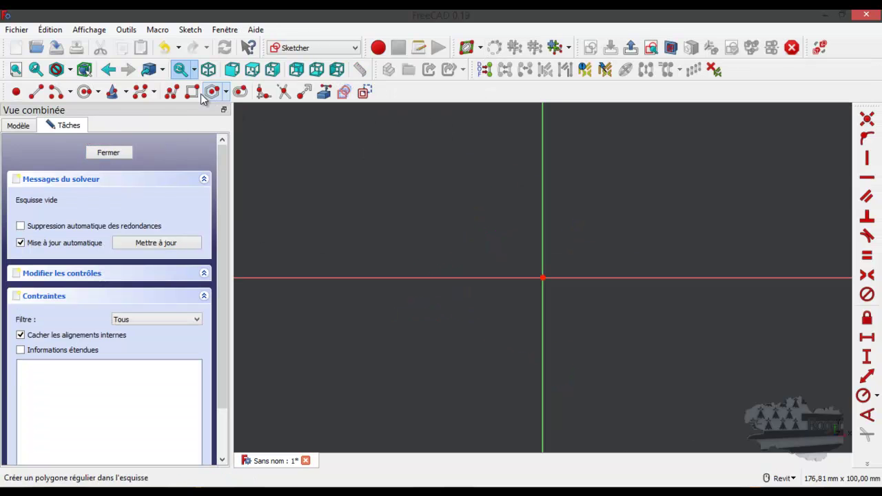
Draw a rectangle spanning the sketch origin
left_click_drag(397, 214, 599, 348)
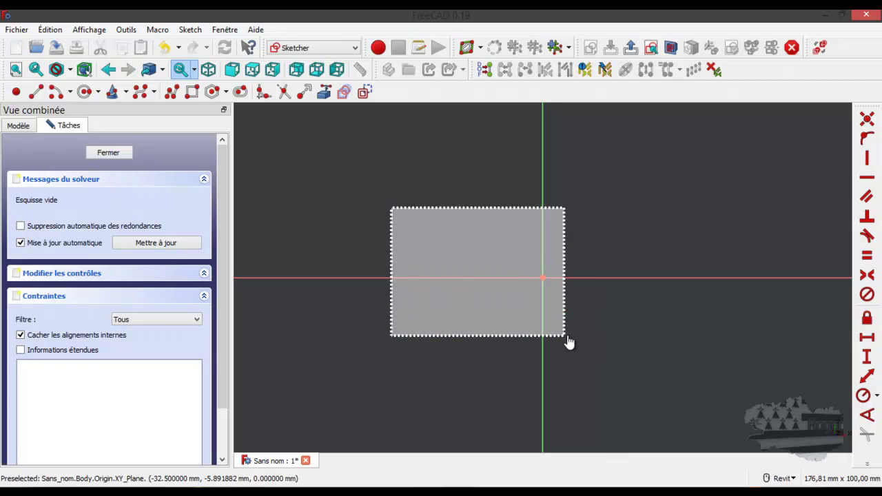
left_click(192, 92)
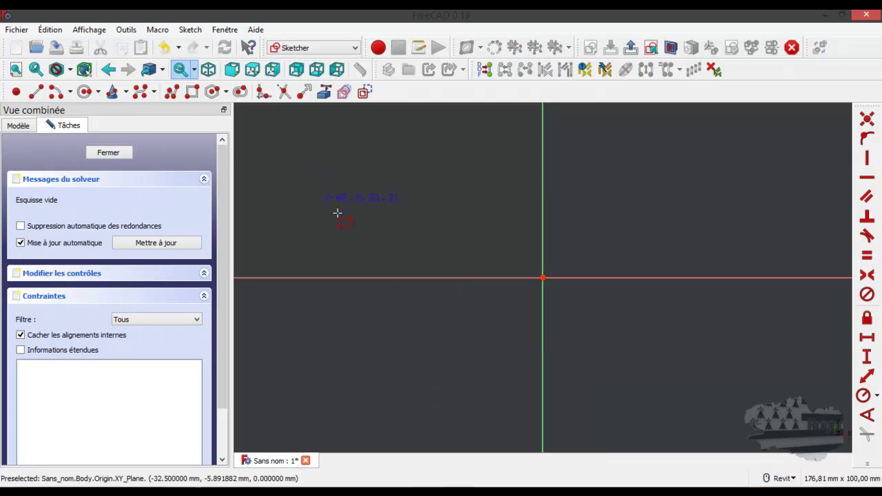
left_click(390, 224)
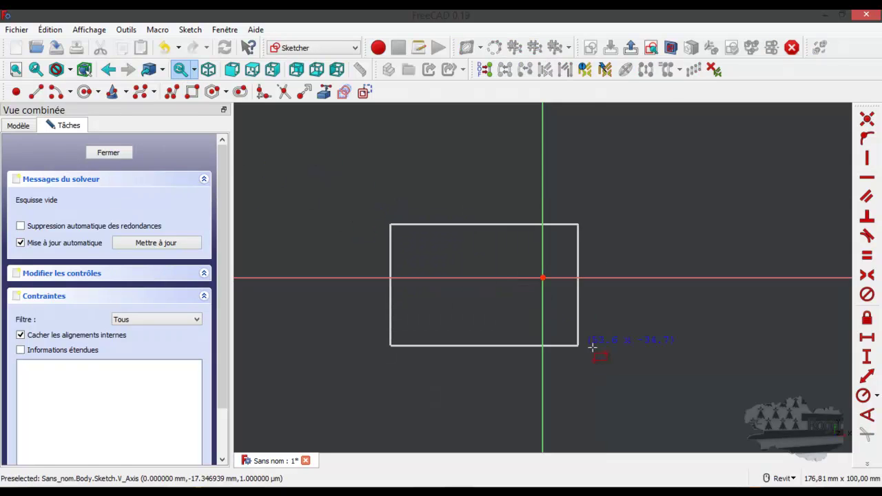
left_click(678, 336)
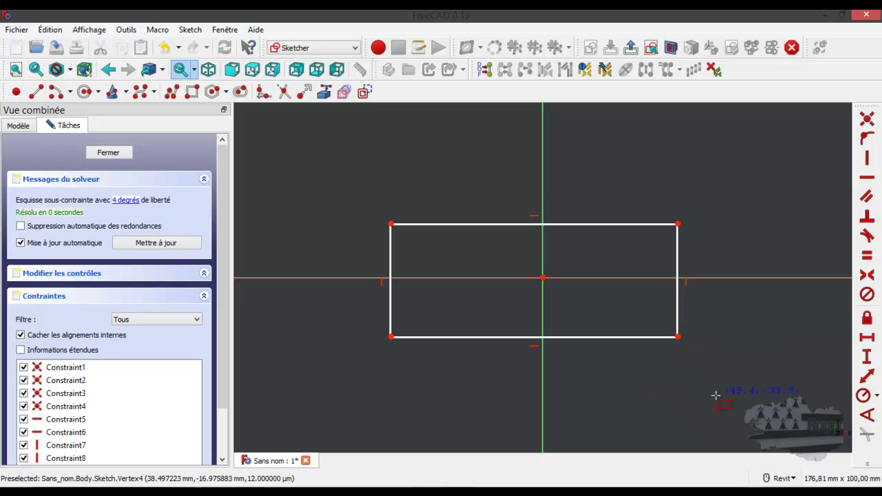
Constrain the rectangle to 50 mm high and 62 mm wide
right_click(394, 265)
left_click(393, 268)
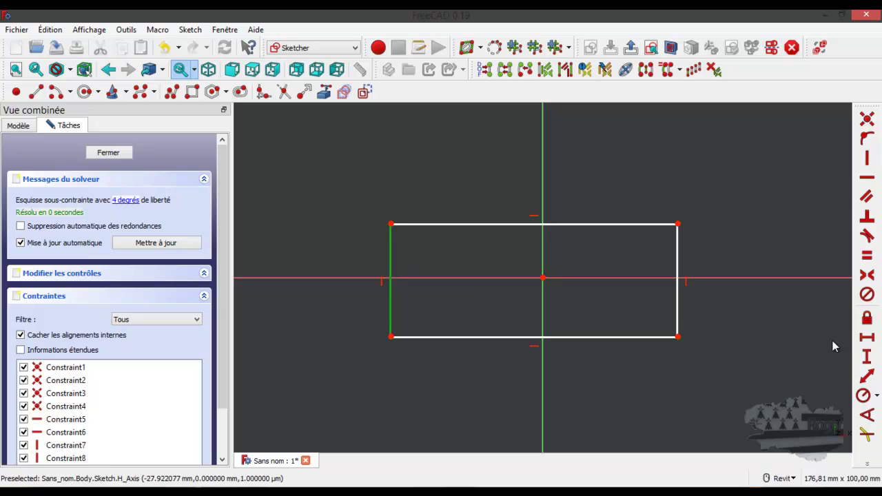
left_click(868, 356)
type("50")
key("Return")
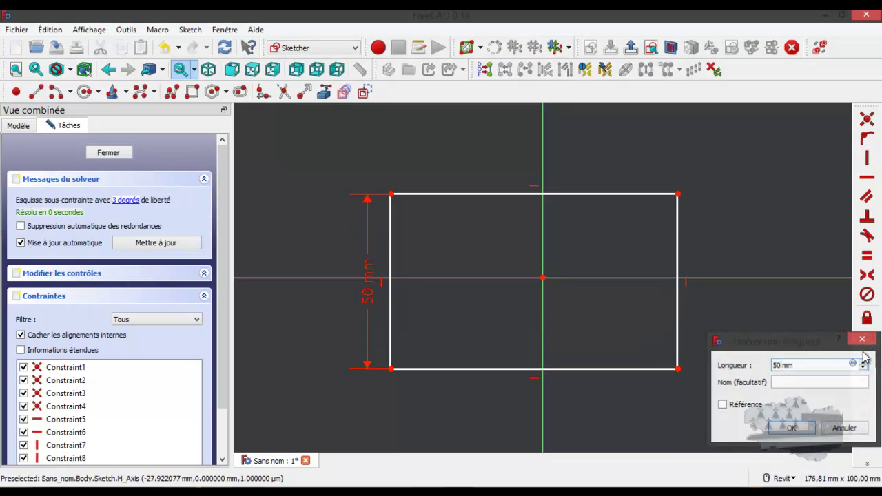
left_click(648, 370)
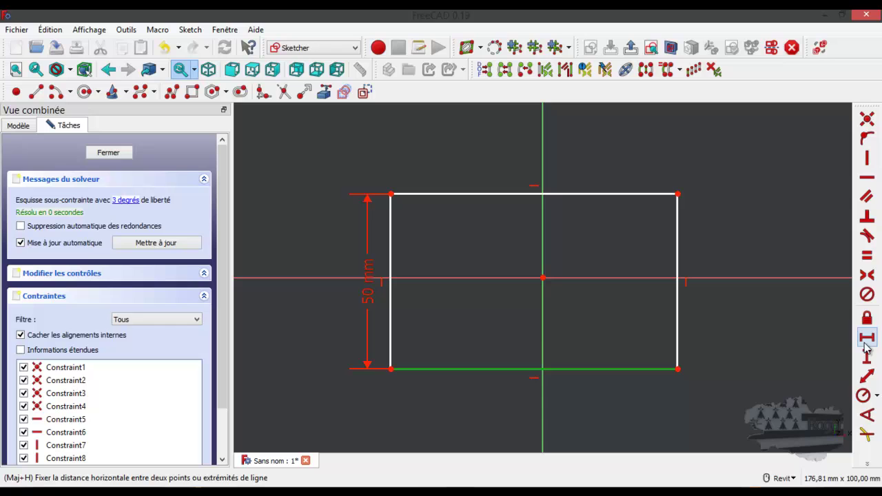
left_click(868, 338)
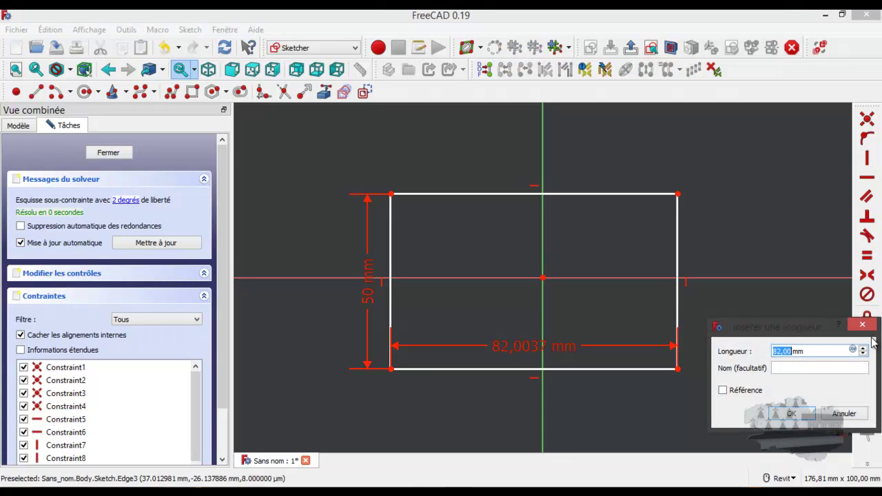
type("62")
key("Return")
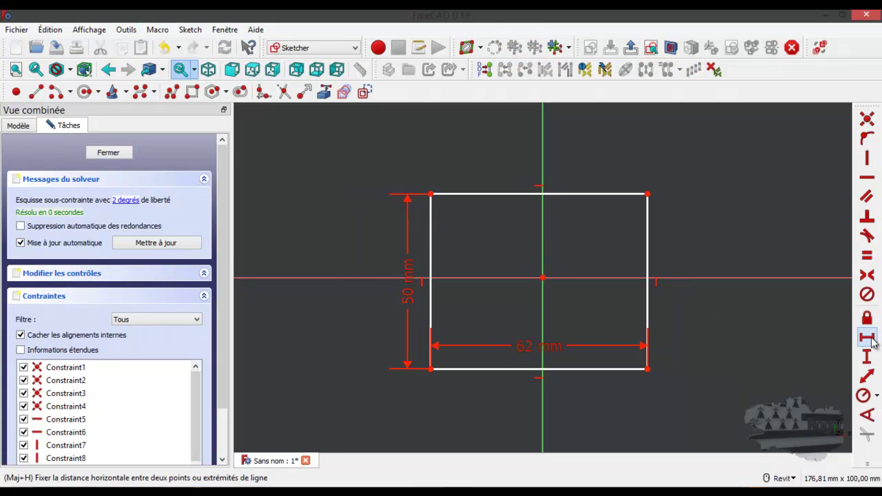
Make opposite corners symmetric about the origin and close the sketch
left_click(431, 194)
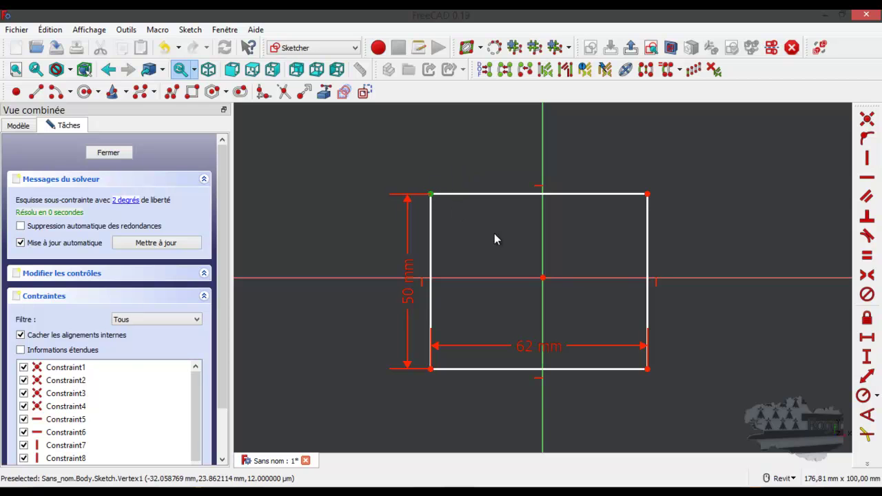
left_click(542, 279)
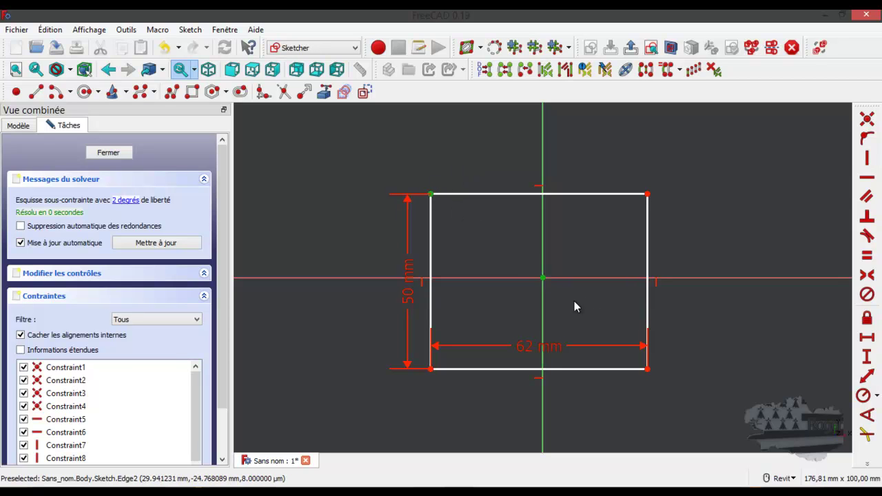
left_click(647, 369)
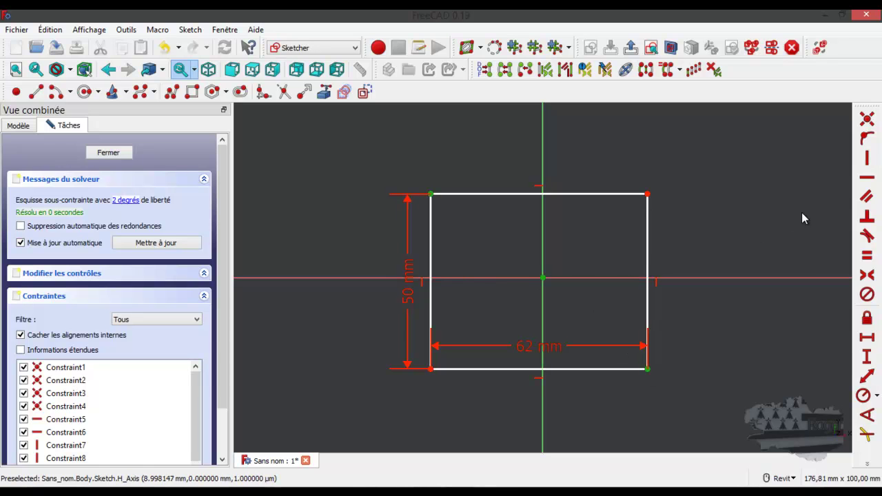
left_click(867, 275)
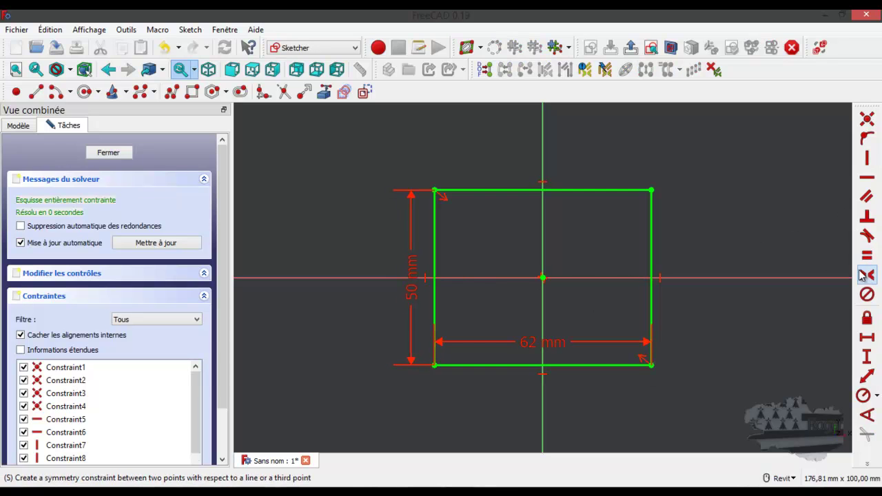
left_click(110, 153)
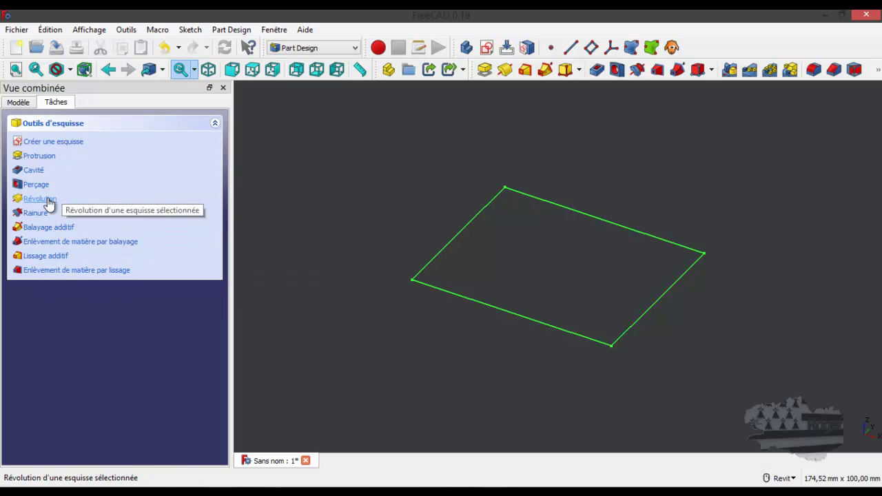
Pad the rectangle sketch into a 40 mm solid block, checking the reference drawing
left_click(38, 162)
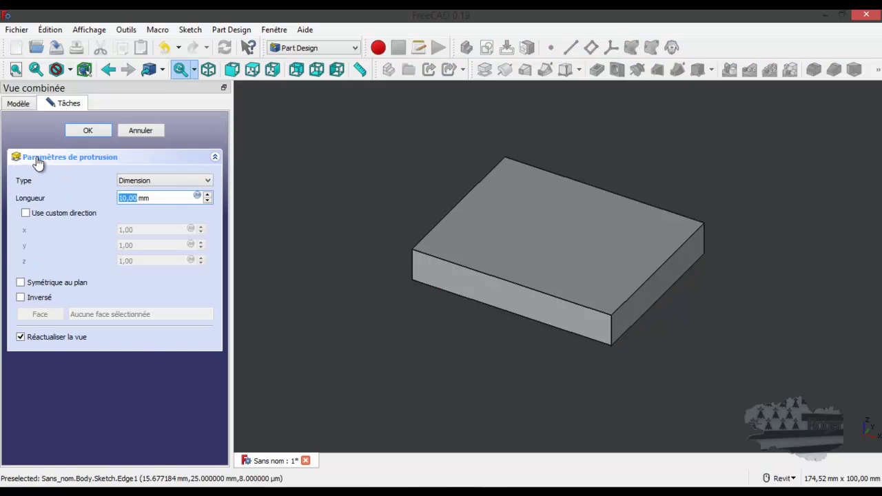
key("alt+Tab")
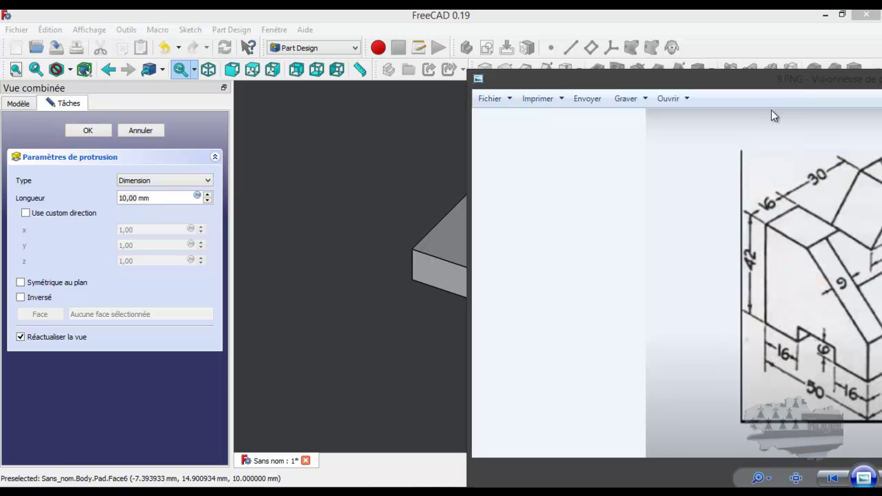
left_click_drag(772, 86, 881, 86)
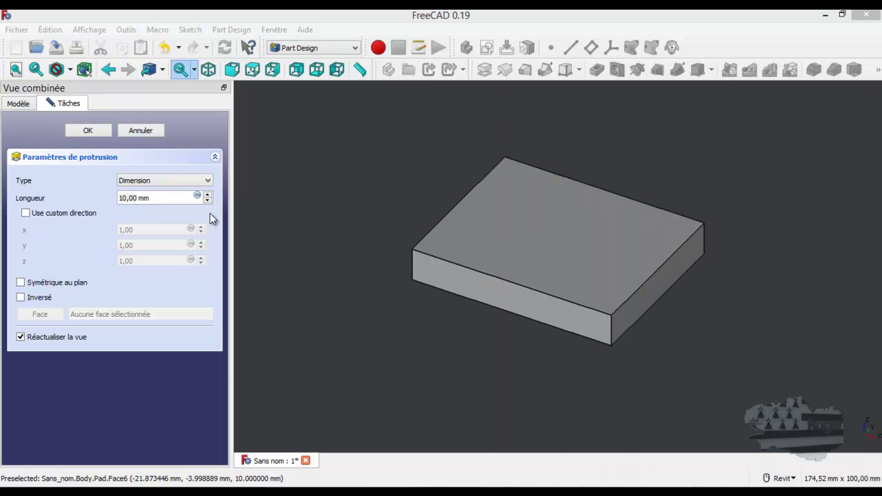
double_click(158, 198)
type("40")
key("Return")
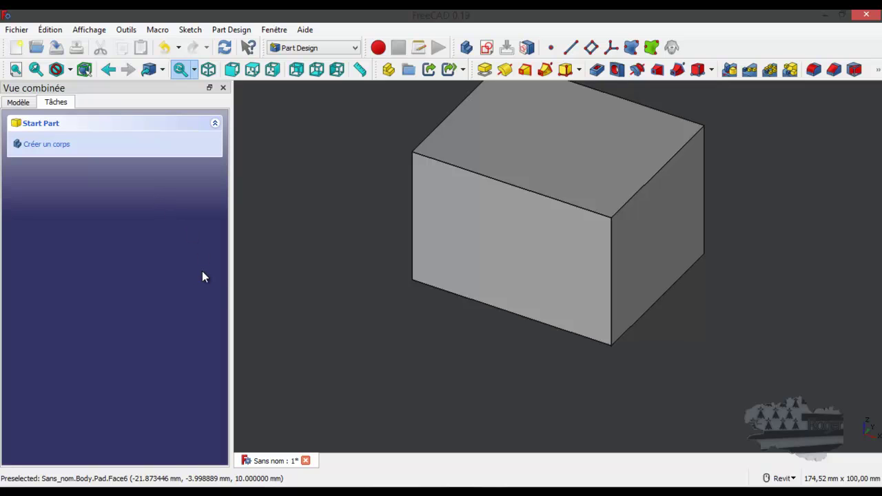
middle_click_drag(385, 267, 372, 314)
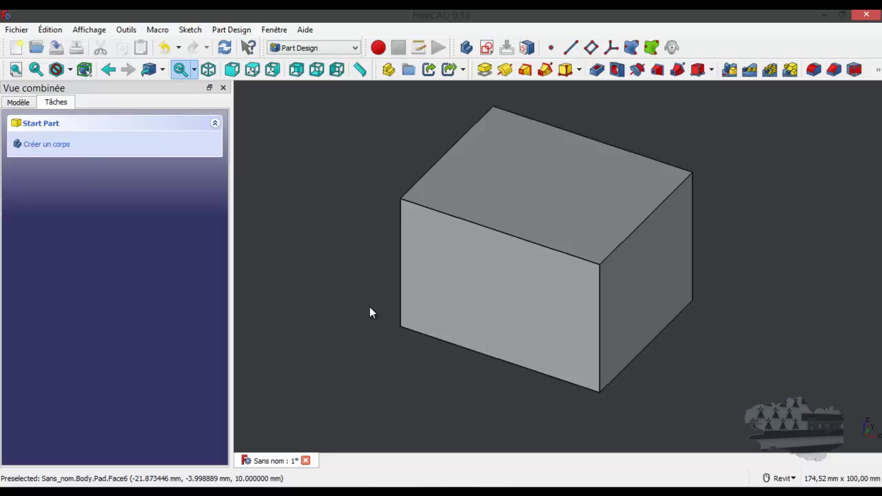
key("alt+Tab")
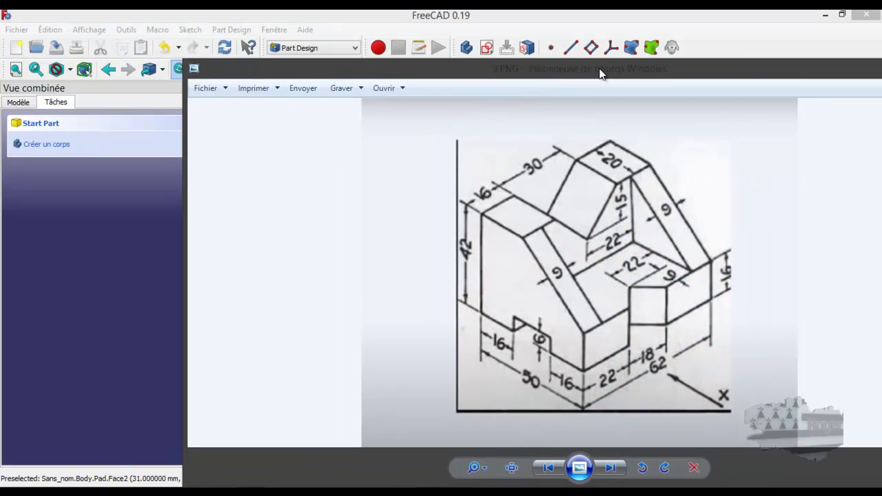
Slide the reference drawing off to the right to uncover the padded block
left_click_drag(600, 74, 579, 65)
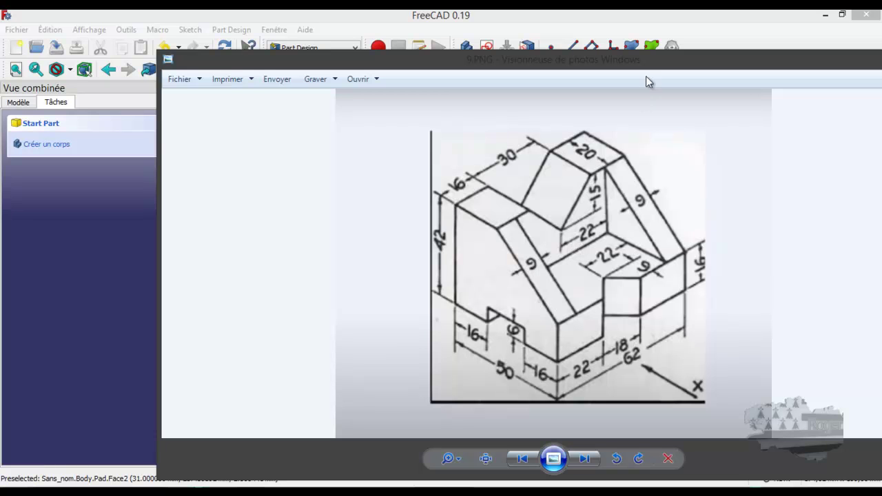
left_click_drag(642, 63, 881, 65)
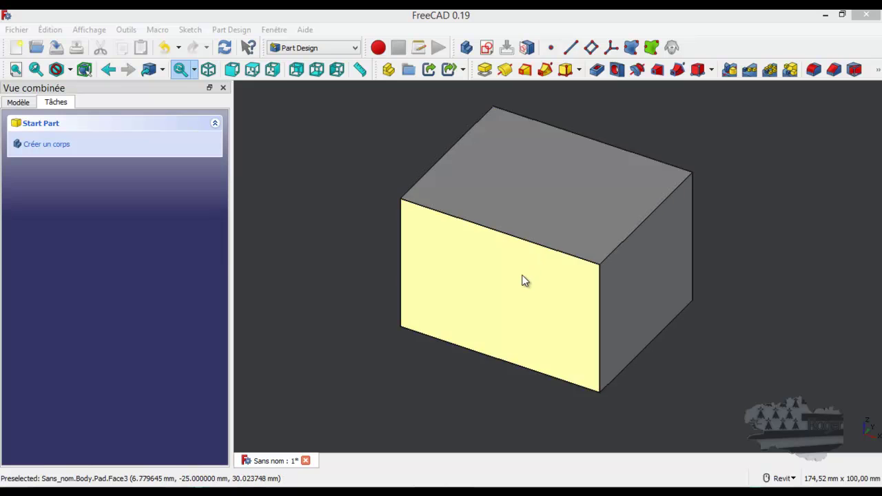
Start a sketch on the block's front face, then close it empty
left_click(522, 279)
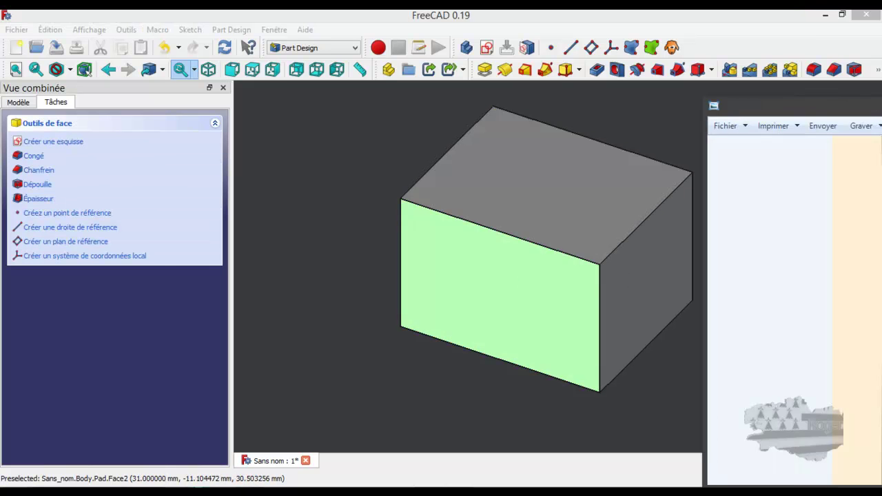
left_click_drag(876, 75, 618, 74)
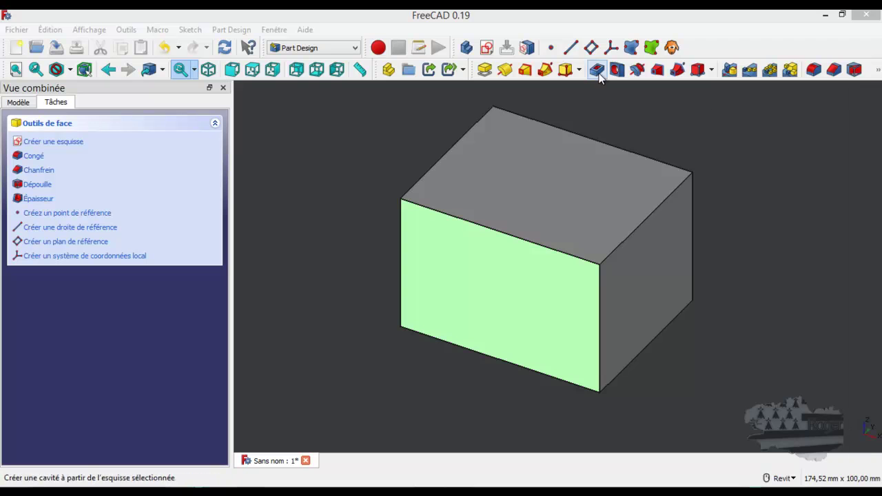
left_click(487, 48)
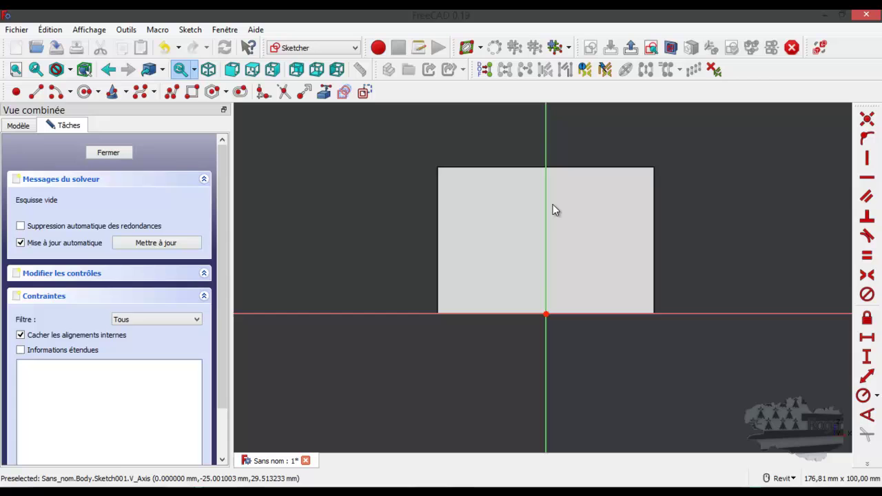
left_click(125, 153)
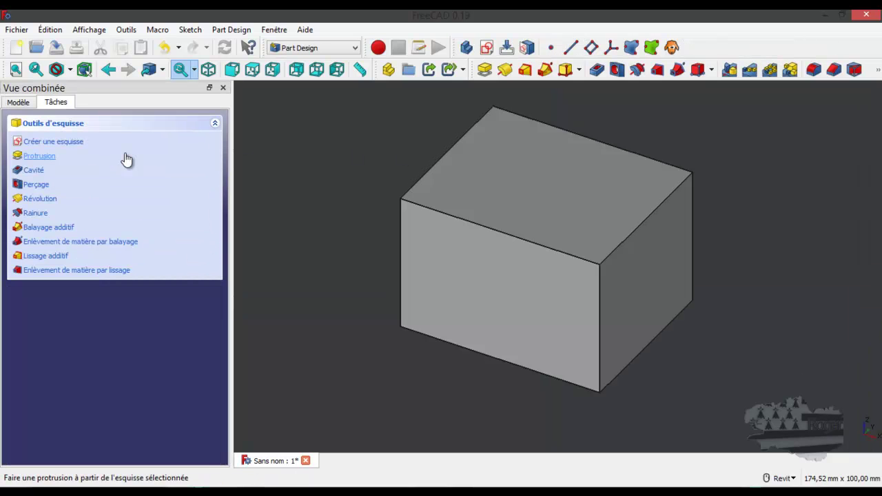
Edit the Pad to be symmetric to its plane, giving a 42 mm pad
left_click(18, 102)
double_click(59, 184)
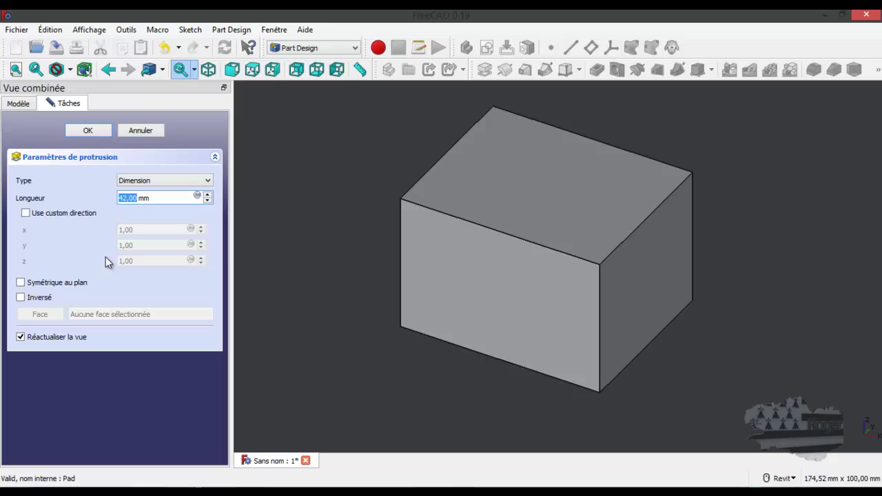
left_click(21, 283)
left_click(104, 134)
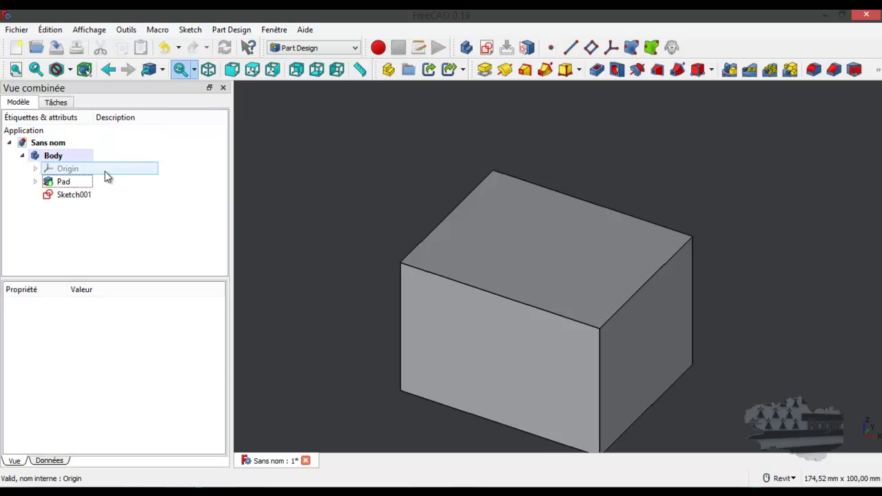
Reopen Sketch001 and draw a rectangle with a 44 mm top edge
double_click(74, 195)
scroll(553, 320, "up", 4)
scroll(552, 320, "down", 3)
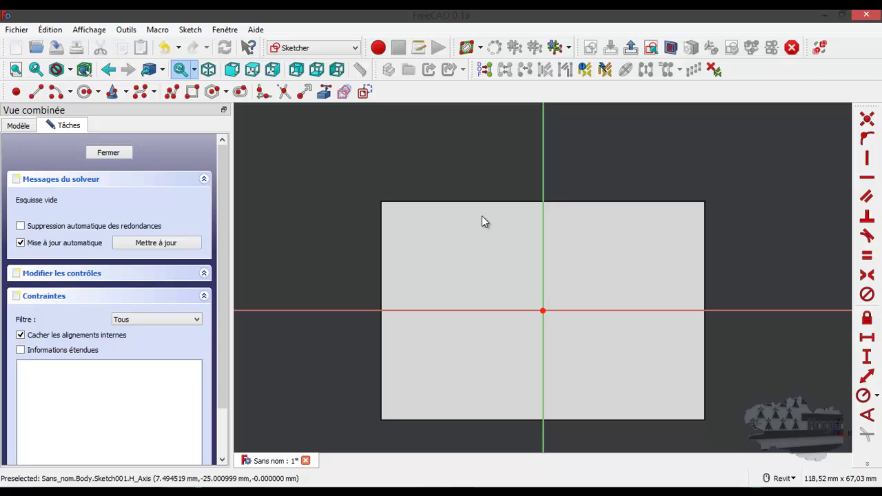
left_click(192, 92)
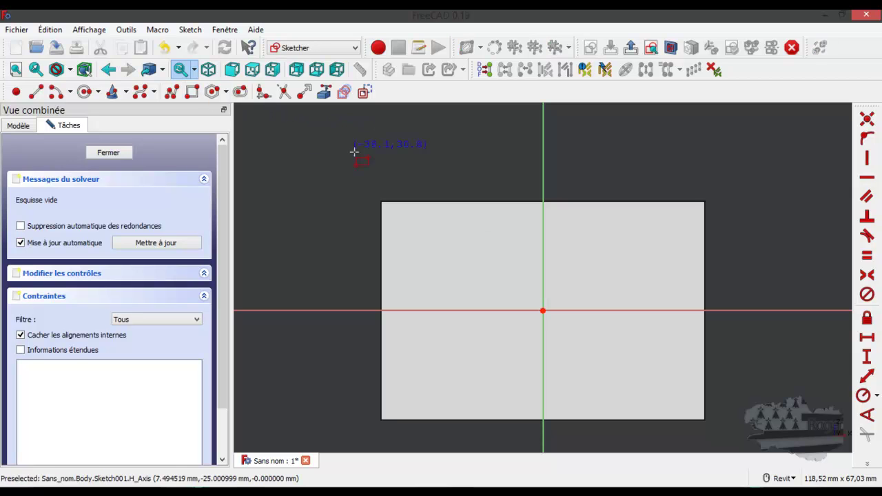
left_click(436, 179)
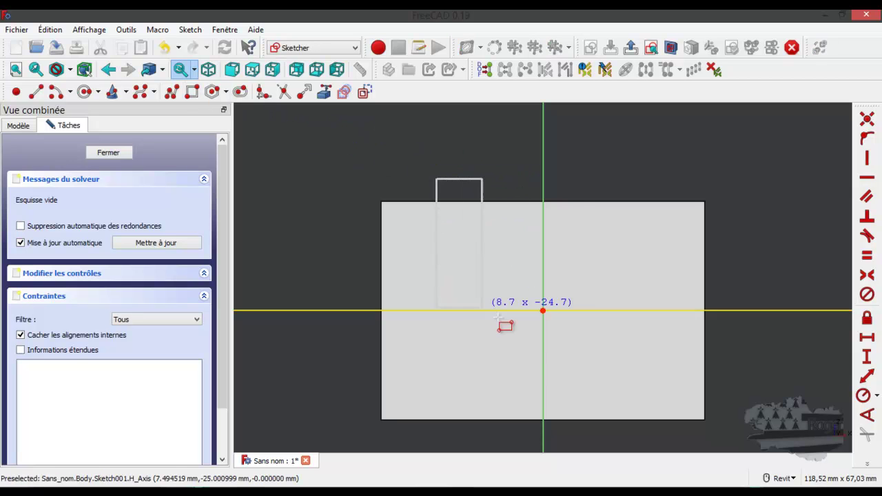
left_click(657, 366)
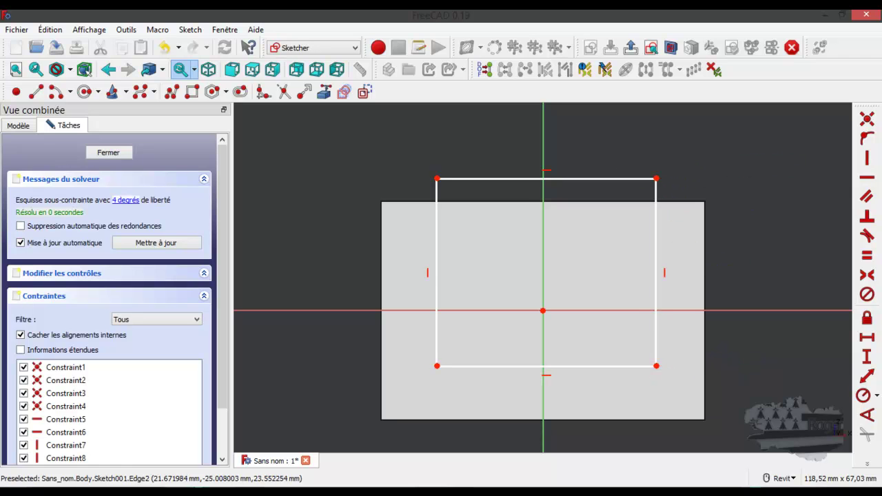
left_click(571, 179)
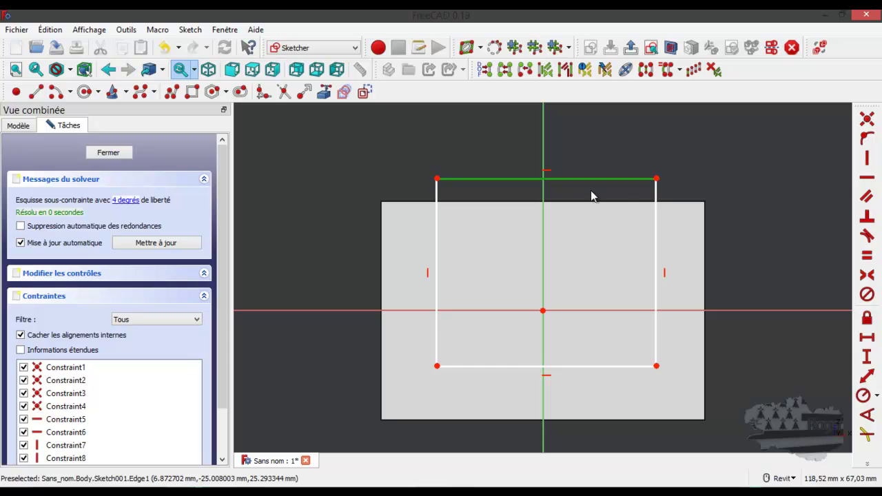
left_click(867, 337)
type("44")
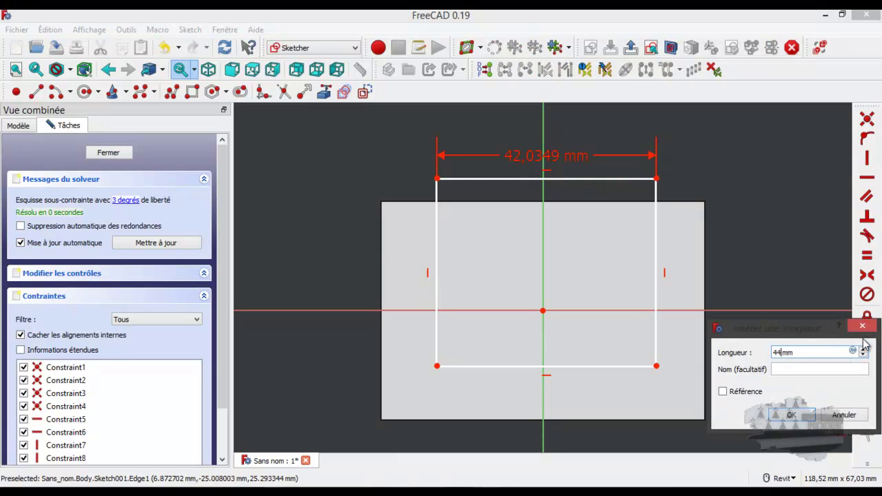
key("Return")
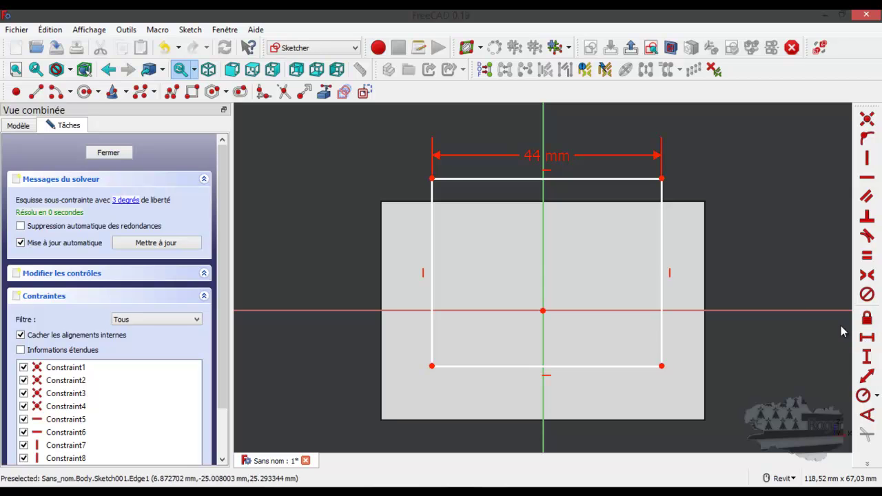
Try centring the rectangle on the origin, then undo back to the uncentred rectangle
left_click(432, 180)
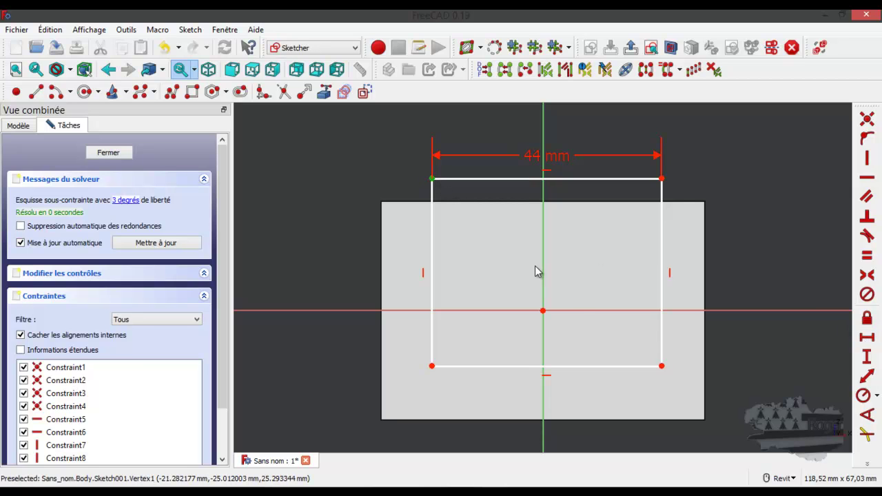
left_click(663, 367)
left_click(543, 312)
left_click(867, 276)
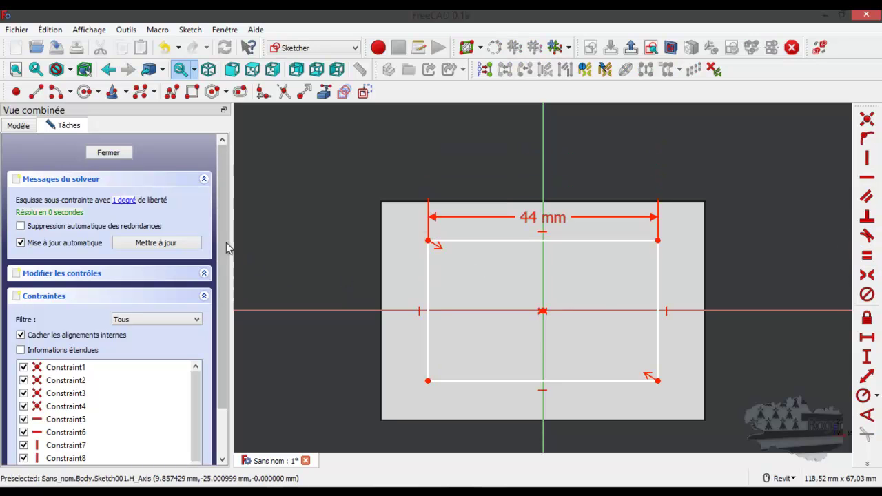
left_click_drag(514, 242, 512, 211)
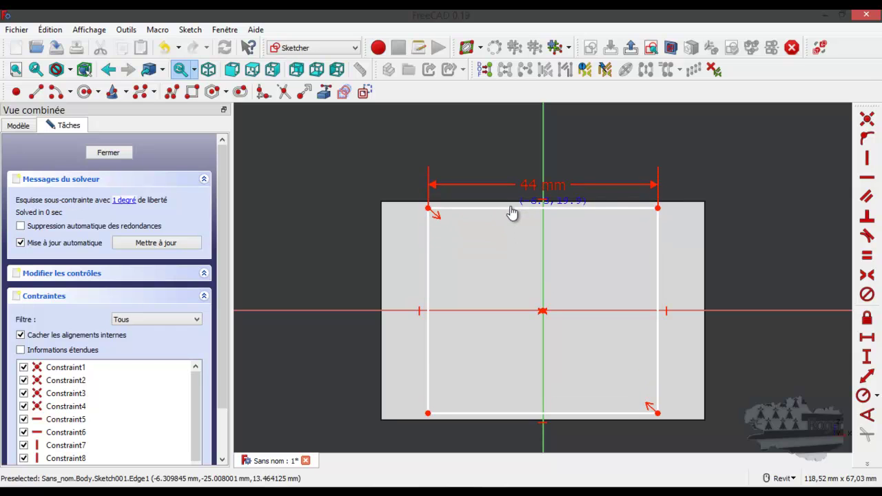
left_click_drag(513, 213, 512, 245)
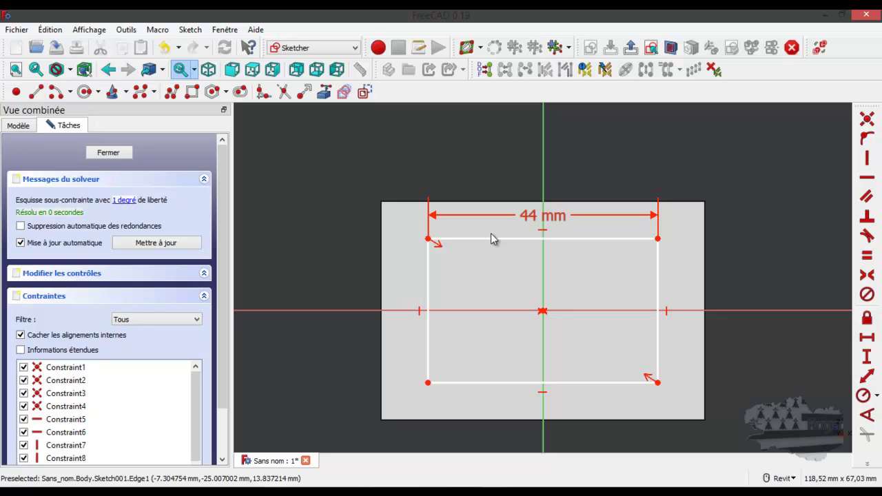
key("ctrl+z")
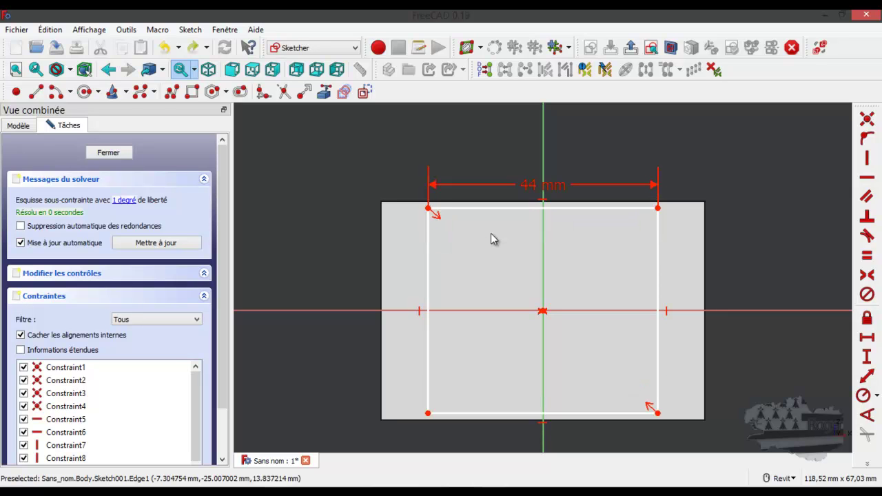
key("ctrl+y")
key("ctrl+z")
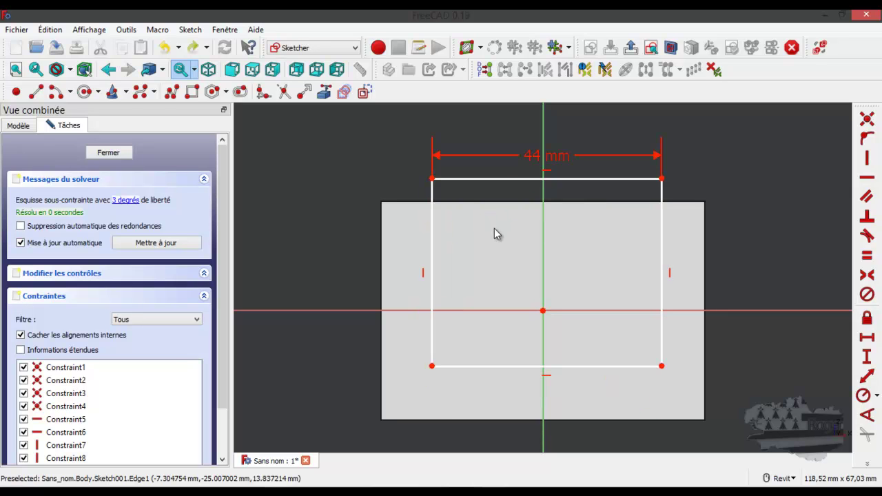
Make the top corners symmetric about the vertical axis and delete redundant Constraint5
left_click(433, 180)
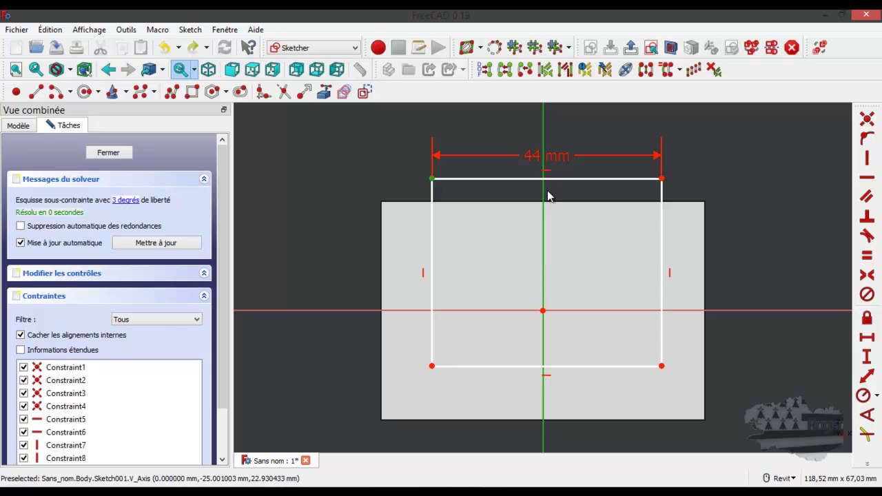
left_click(661, 180)
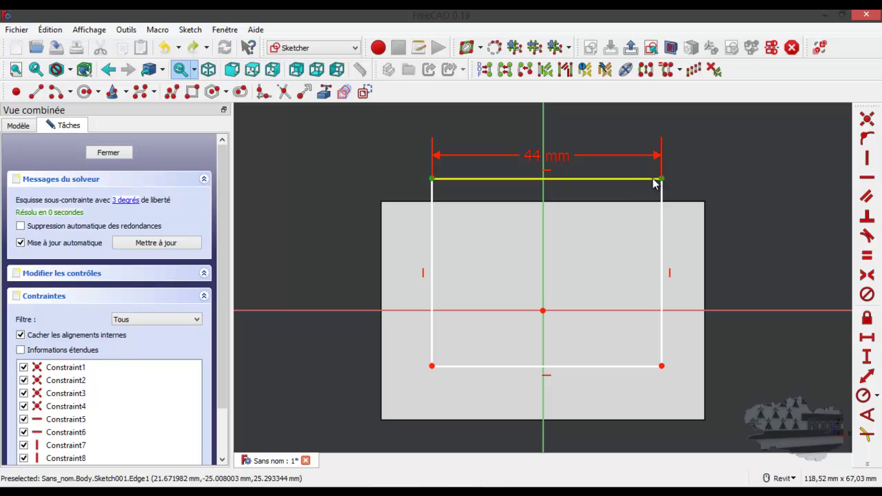
left_click(544, 198)
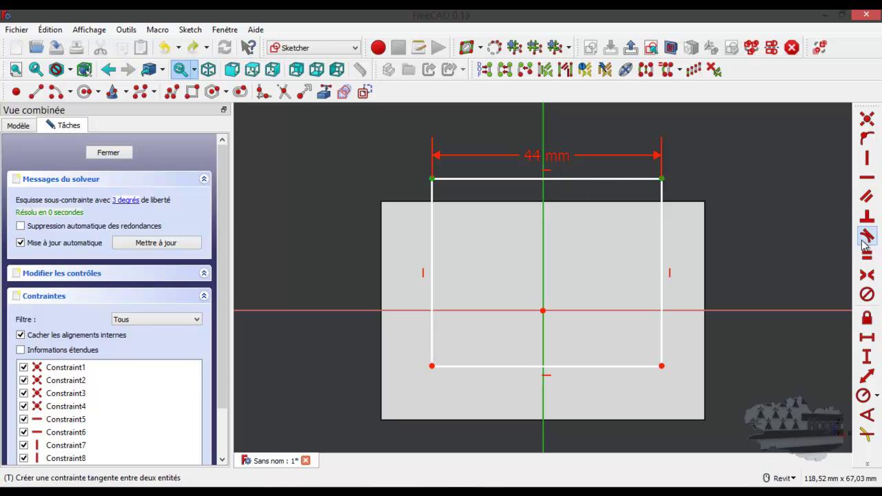
left_click(867, 275)
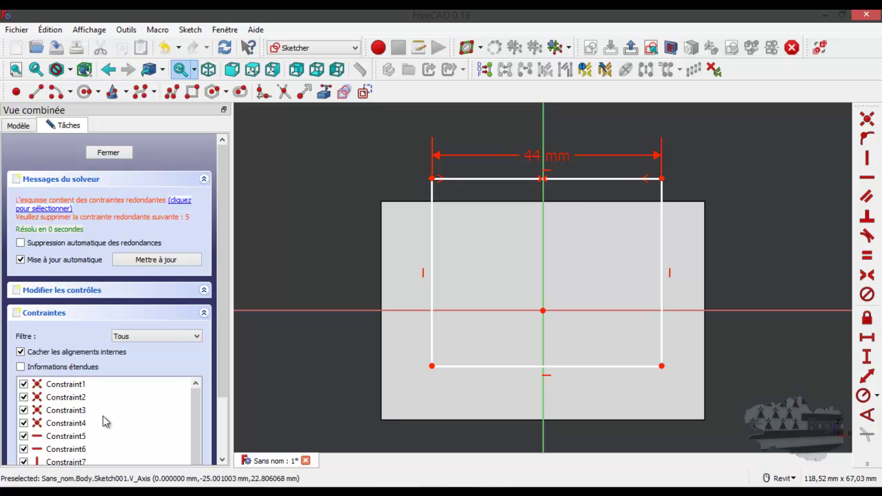
left_click(85, 435)
key("Delete")
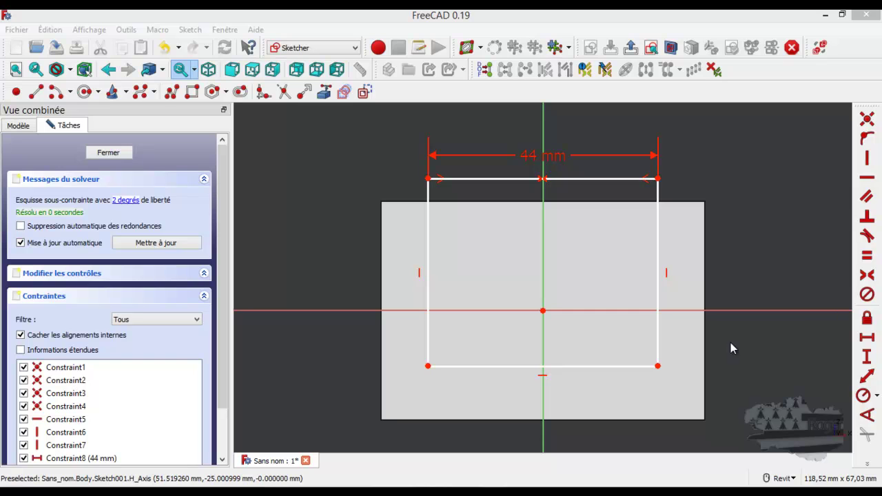
Reference the block's bottom edge and place the rectangle 16 mm above it
left_click(330, 95)
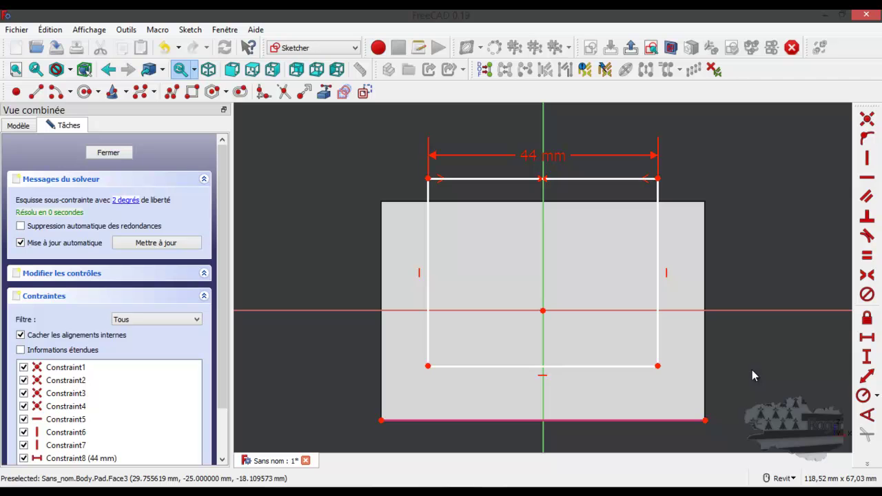
right_click(684, 398)
left_click(705, 420)
left_click(867, 357)
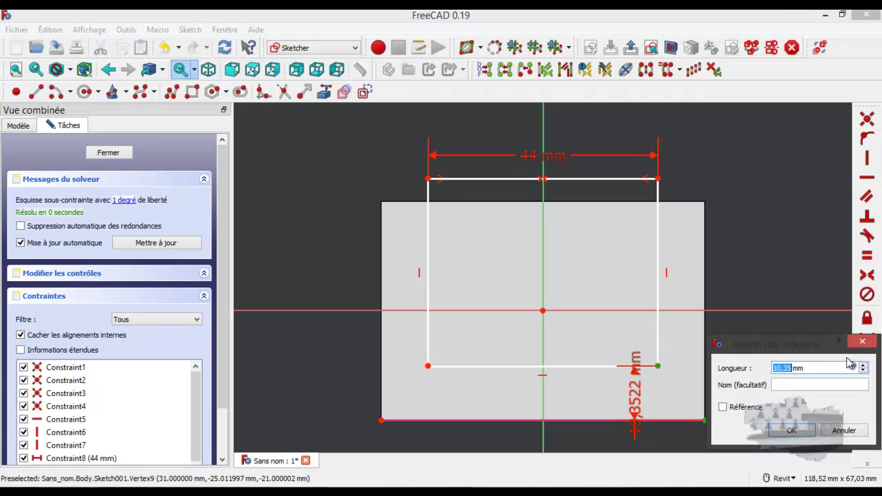
type("1")
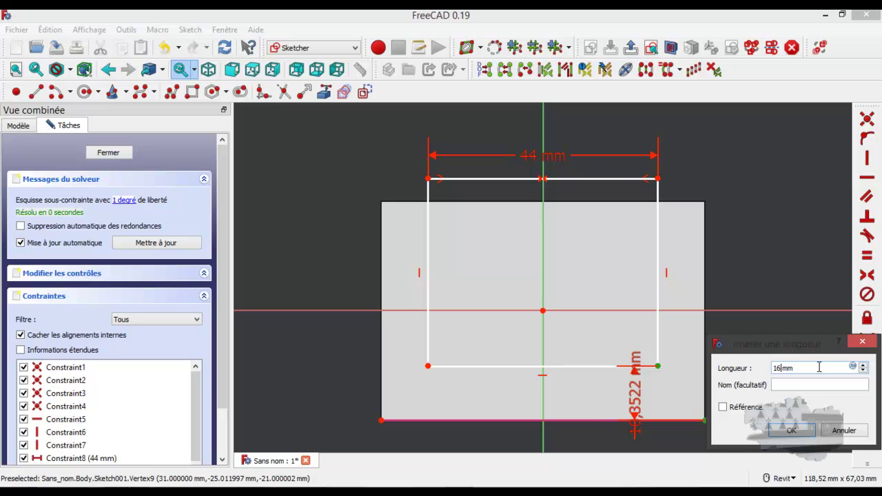
type("6")
key("Return")
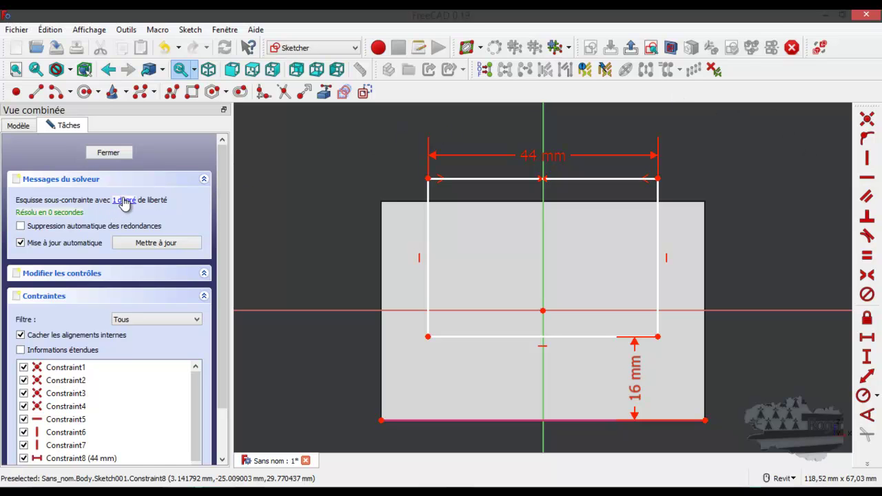
Drag the rectangle's top edge up above the block's top
left_click_drag(428, 233, 425, 231)
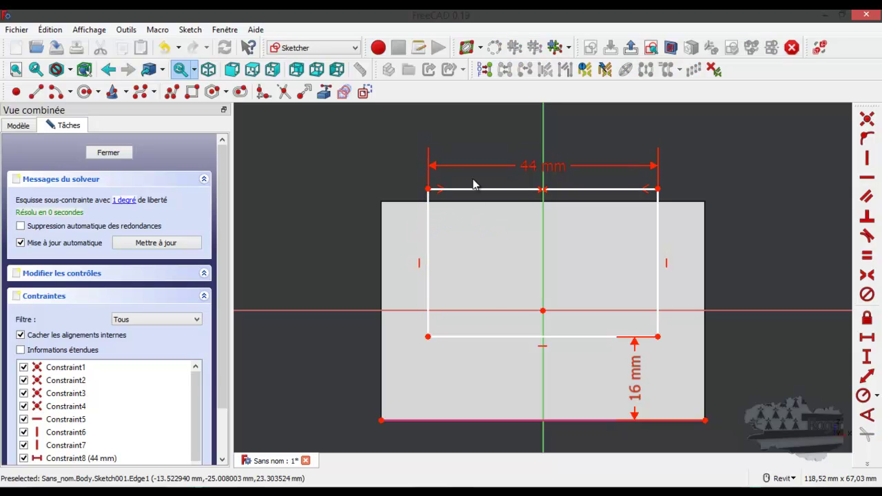
mouse_move(477, 195)
left_mouse_down()
mouse_move(485, 162)
mouse_move(480, 185)
left_mouse_up()
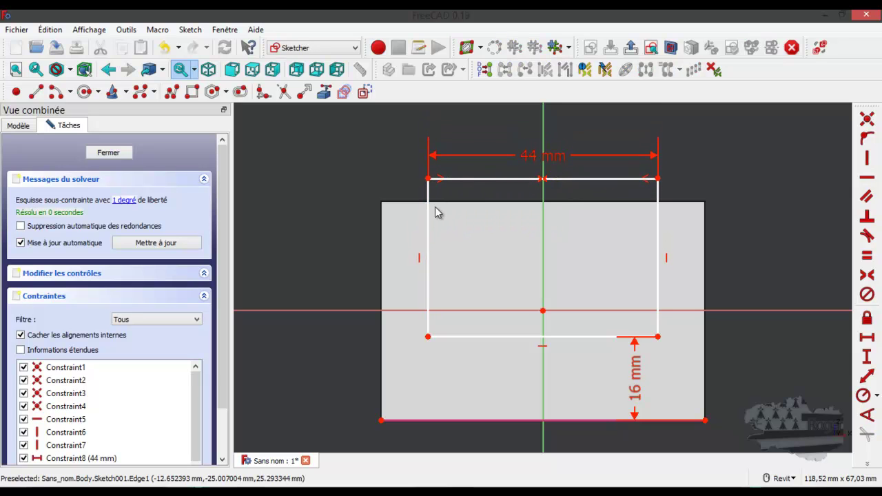
mouse_move(428, 217)
left_mouse_down()
mouse_move(435, 190)
mouse_move(429, 210)
left_mouse_up()
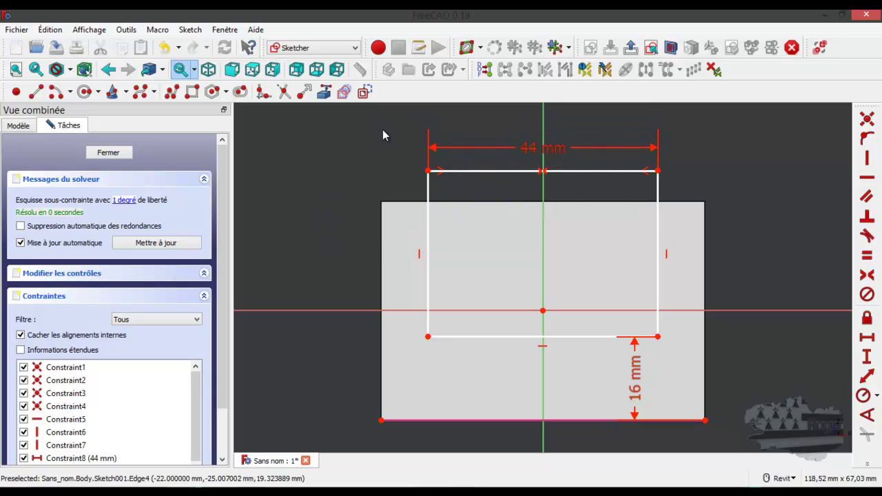
Close Sketch001 and pocket it 30 mm deep into the block
left_click(117, 155)
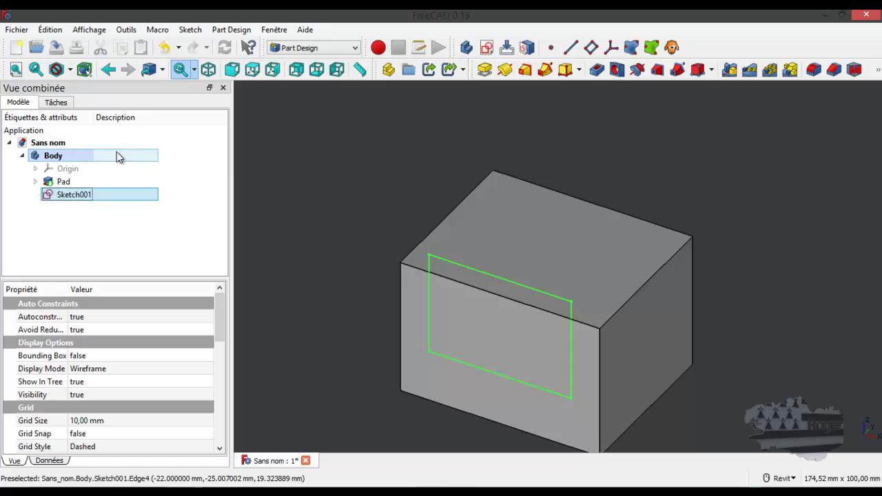
left_click(62, 102)
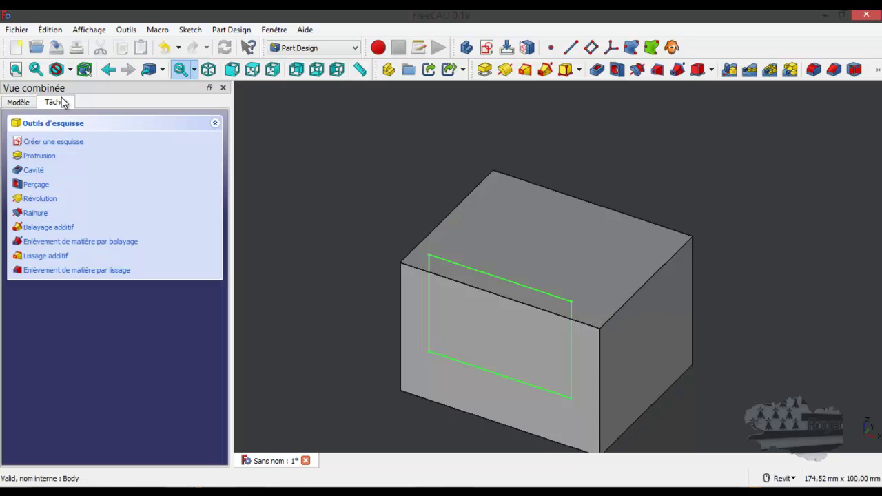
left_click(34, 171)
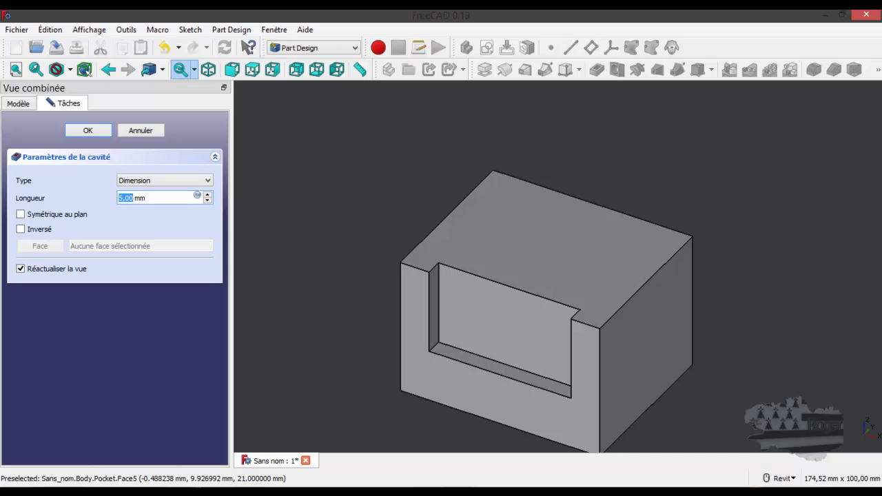
left_click_drag(881, 79, 720, 74)
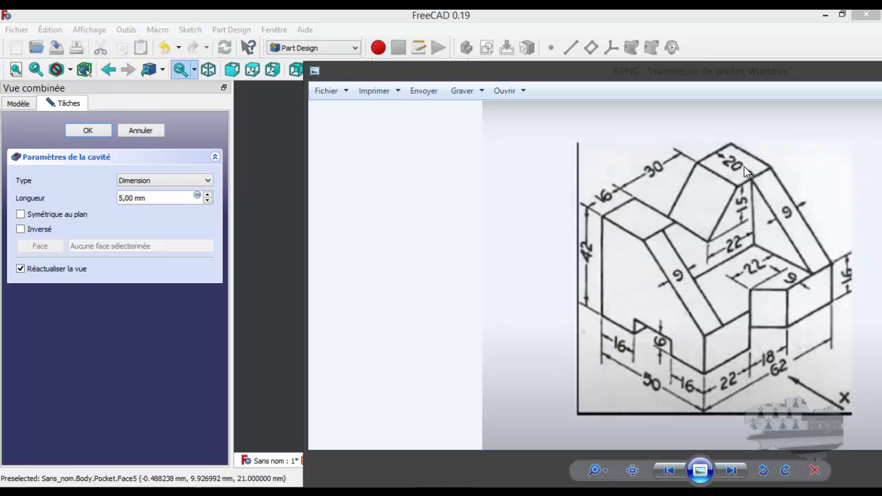
left_click(808, 69)
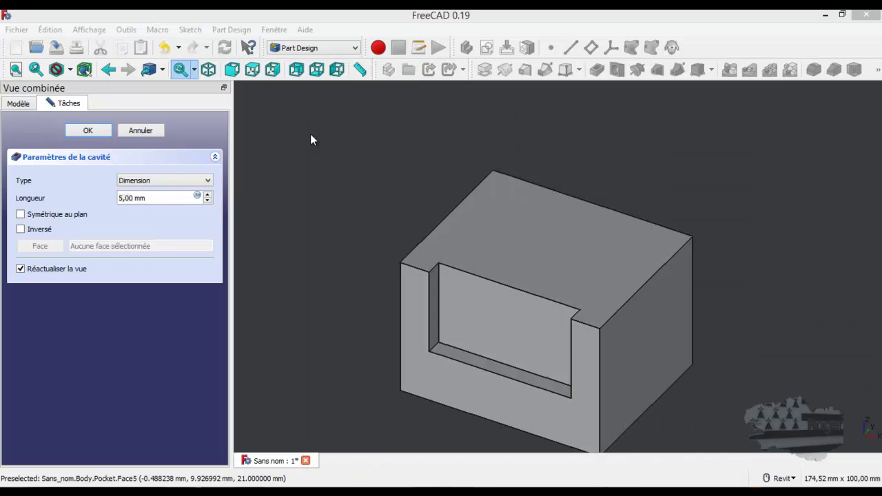
double_click(147, 196)
type("30")
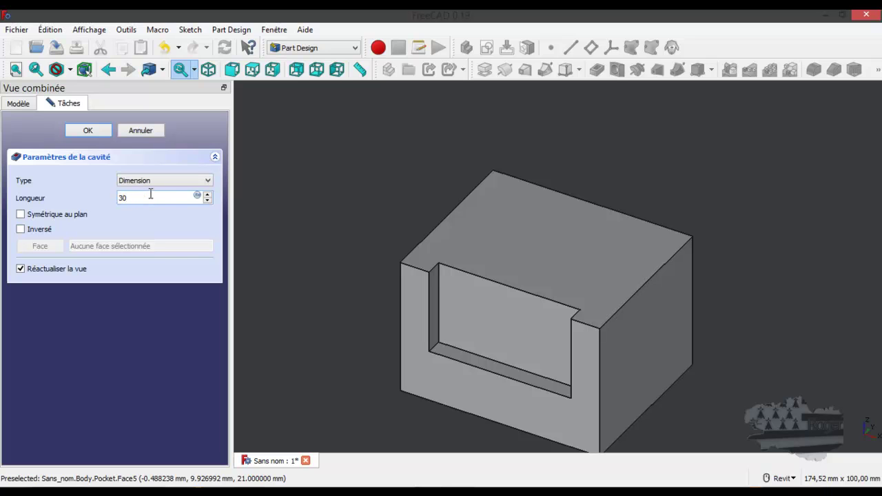
left_click(87, 130)
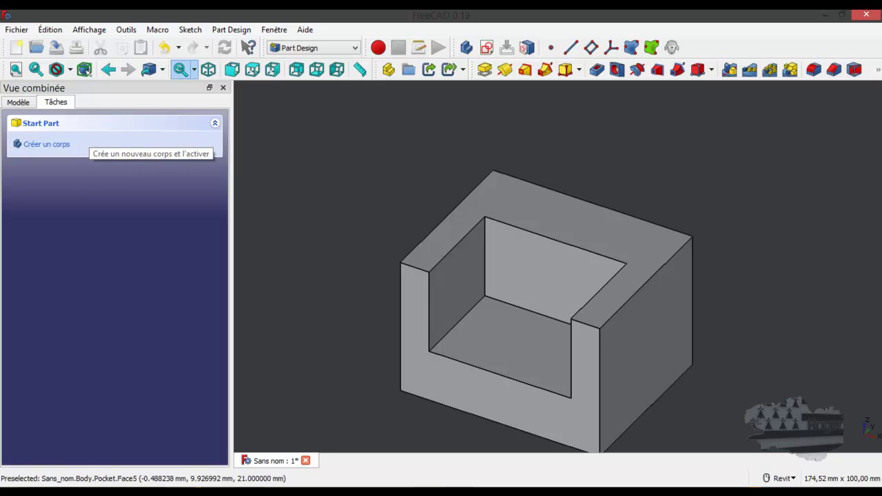
Move the reference drawing aside and start a new sketch on the pocket's back wall
left_click_drag(881, 138, 425, 46)
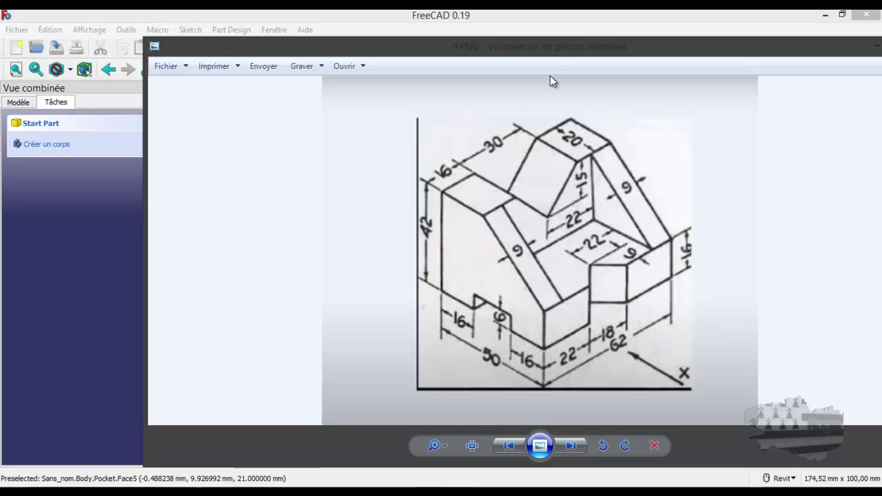
mouse_move(553, 48)
left_mouse_down()
mouse_move(674, 67)
mouse_move(881, 75)
left_mouse_up()
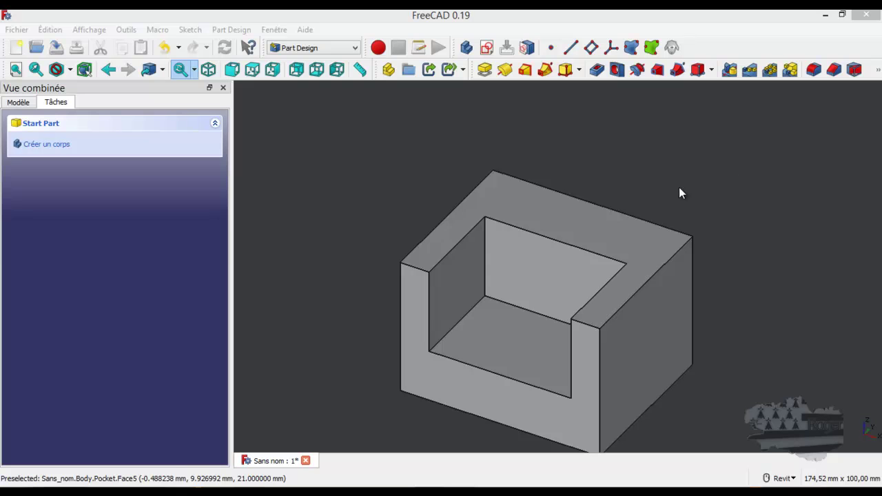
left_click(561, 265)
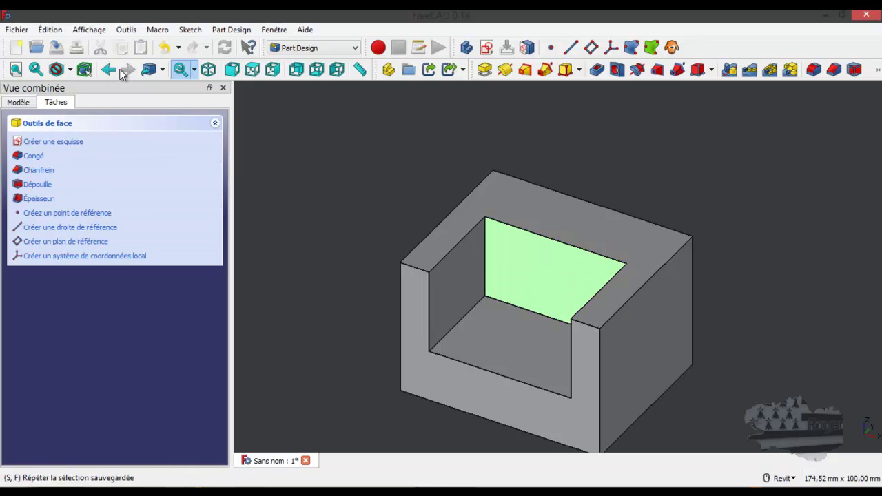
left_click(488, 49)
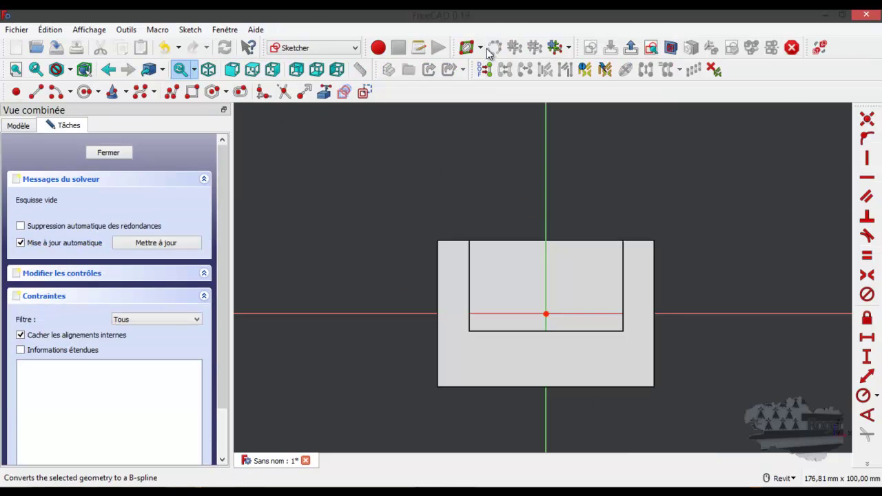
Switch the sketch view to wireframe and cancel an unfinished rectangle
left_click(69, 66)
left_click(77, 118)
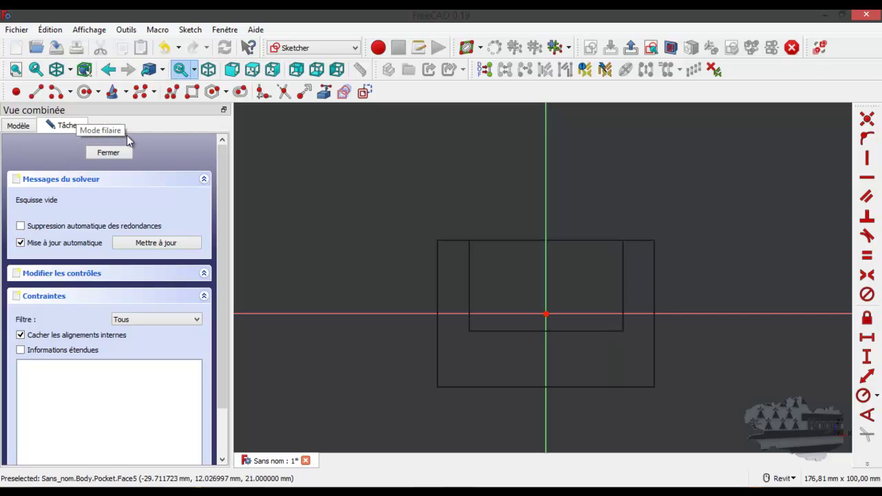
left_click(193, 91)
scroll(572, 259, "up", 2)
scroll(572, 262, "up", 2)
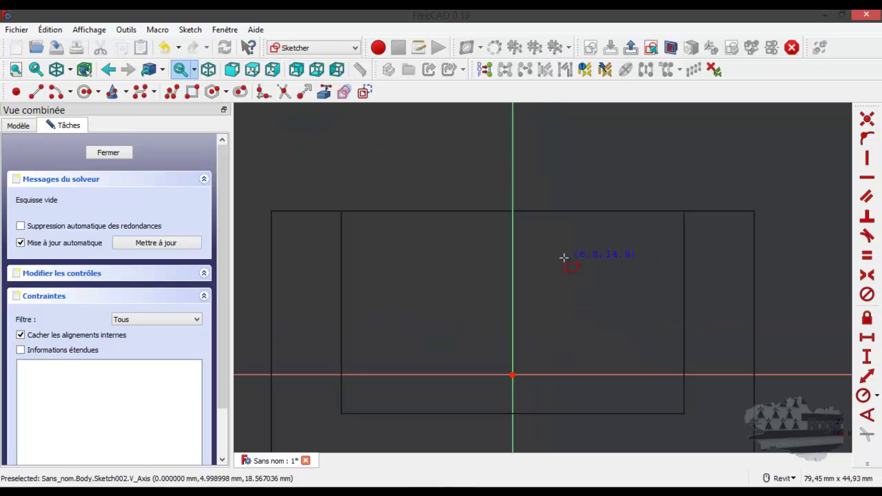
left_click(424, 153)
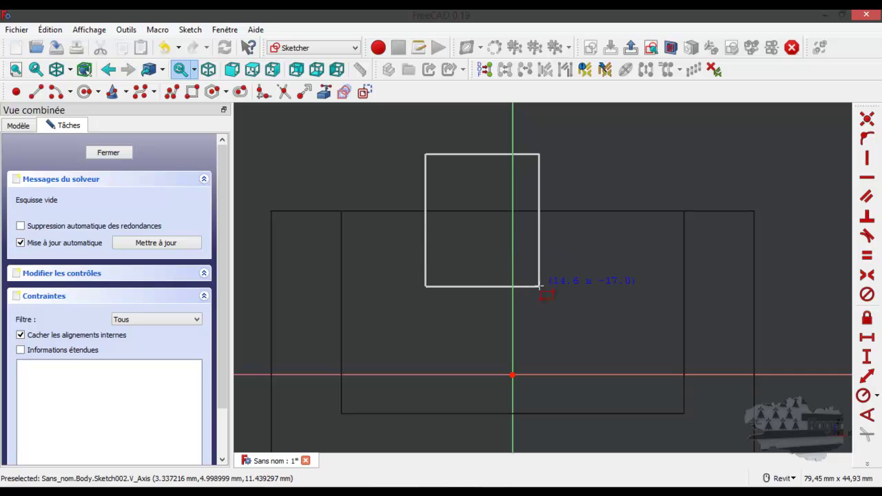
key("Escape")
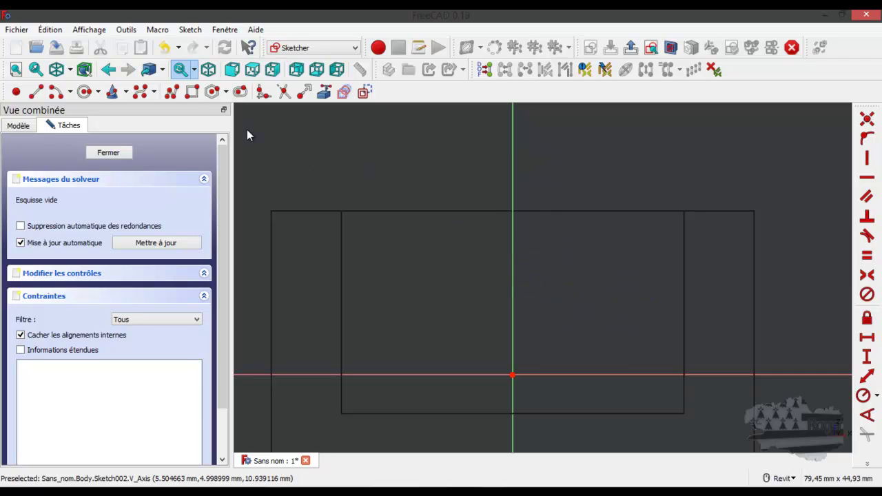
Draw a closed inverted triangle with its bottom point on the vertical axis
left_click(419, 169)
left_click(513, 299)
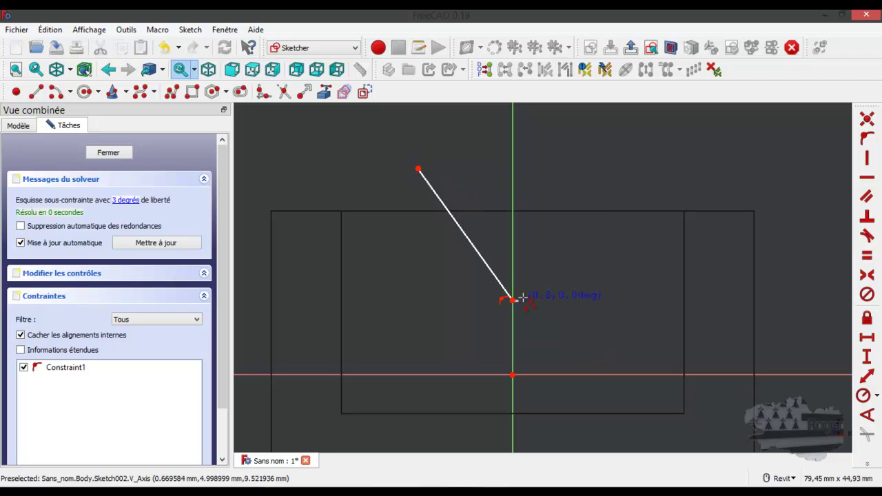
left_click(634, 173)
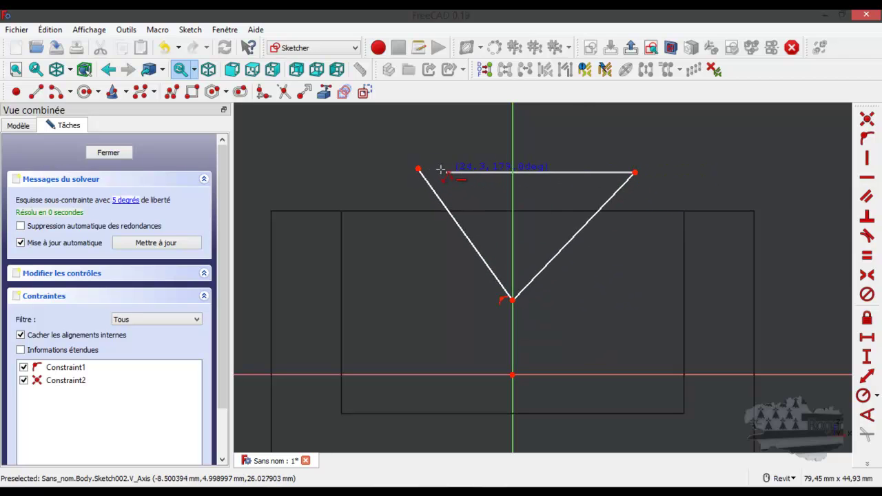
left_click(420, 171)
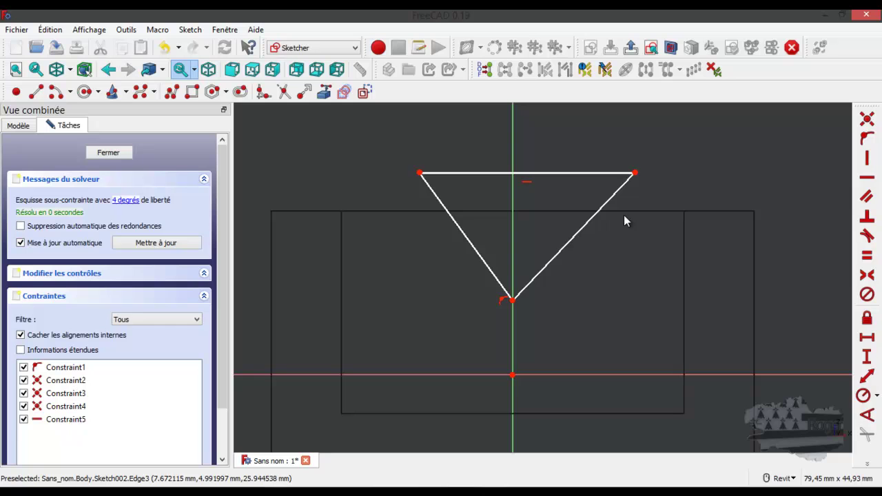
Link the outer block's and inner rectangle's top edges as external geometry
left_click(332, 94)
left_click(315, 212)
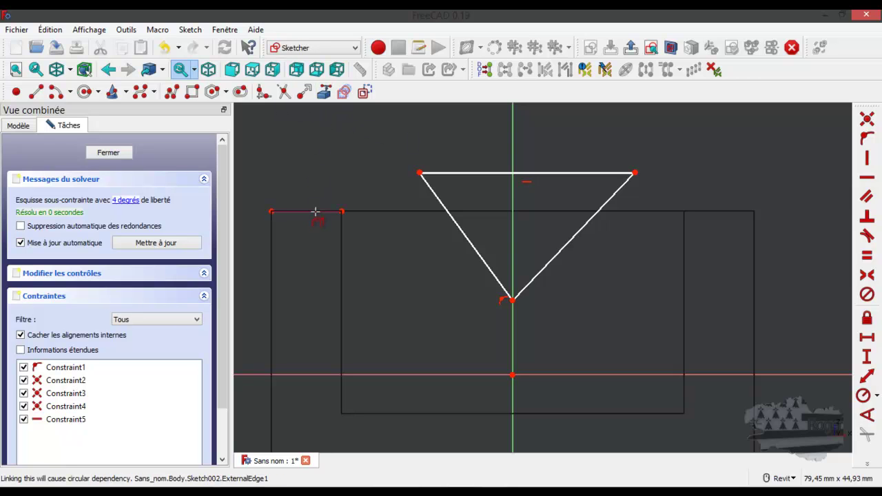
left_click(365, 213)
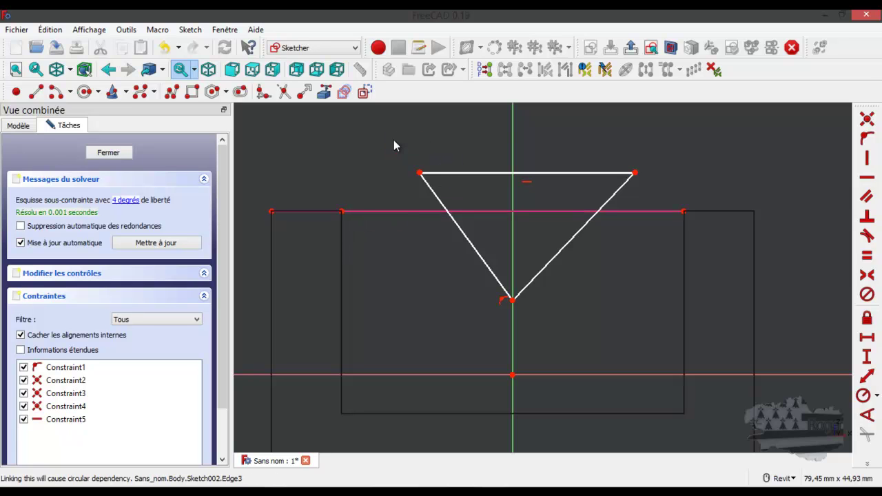
Make the triangle's top corners symmetric about the vertical axis and delete the redundant horizontal constraint
left_click(420, 173)
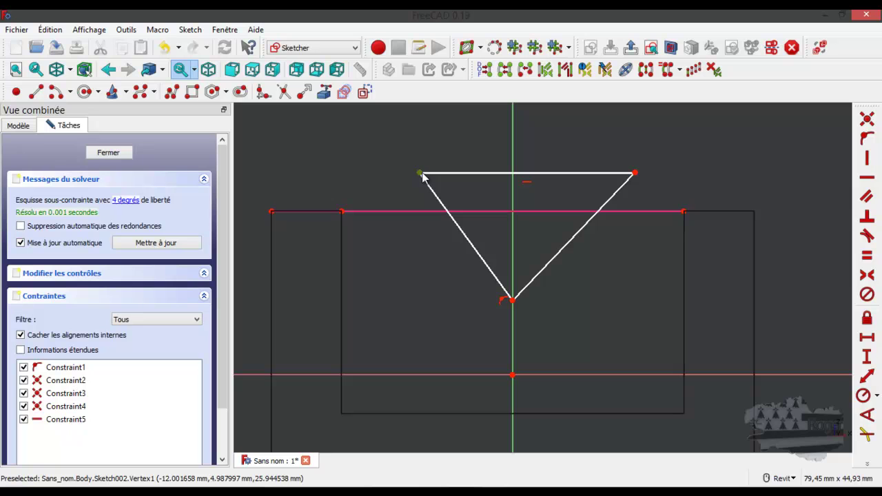
left_click(341, 210)
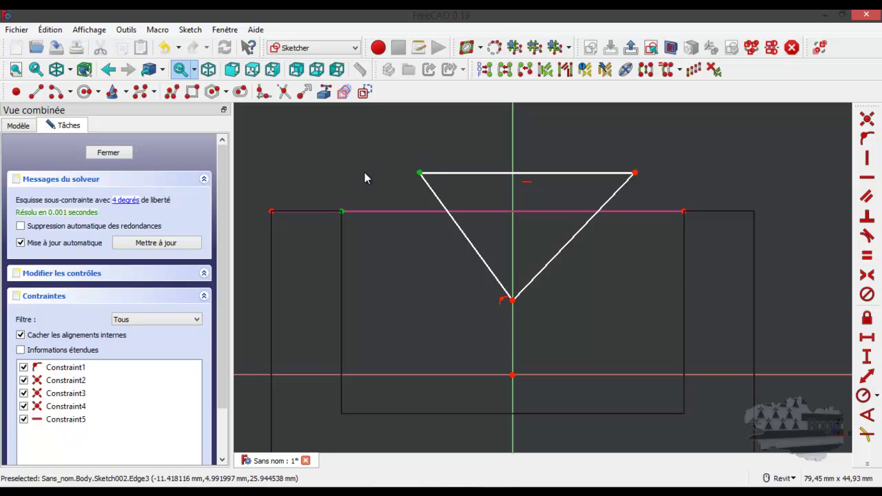
left_click(415, 180)
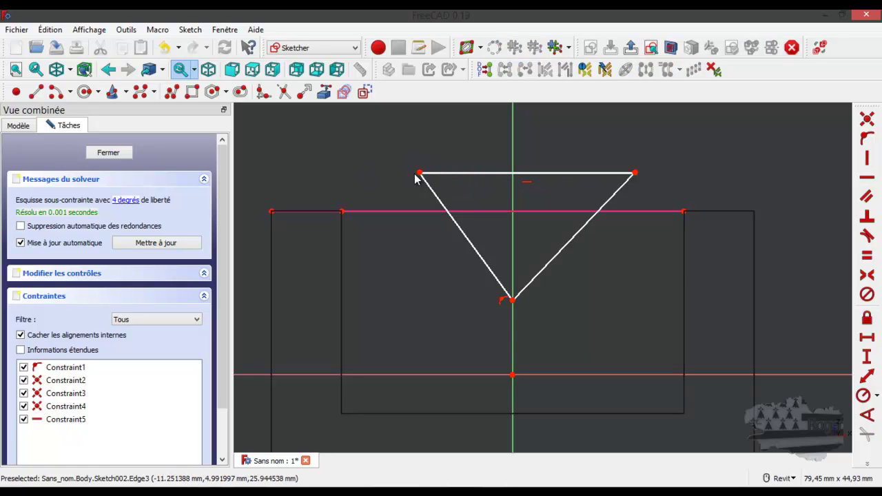
left_click(420, 172)
left_click(635, 173)
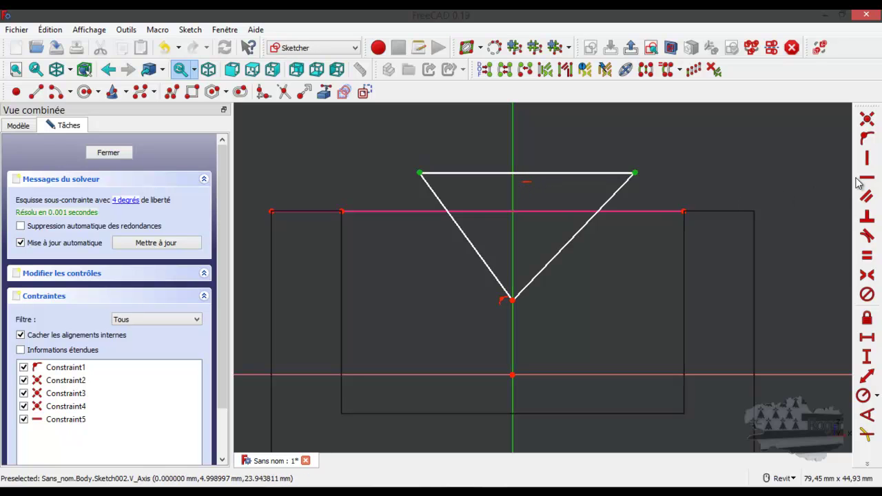
left_click(867, 276)
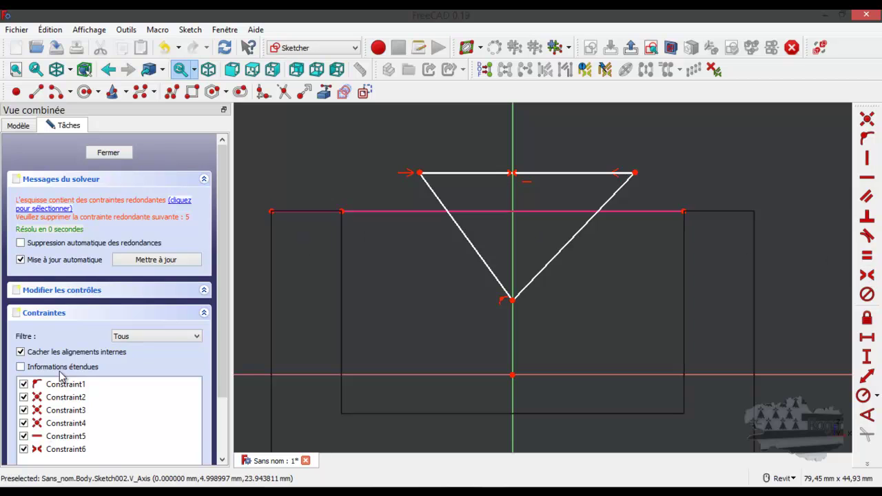
left_click(69, 437)
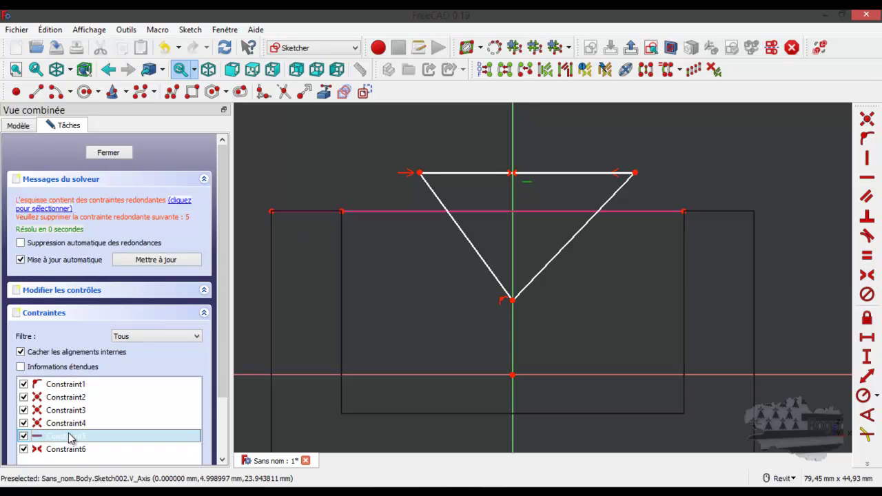
key("Delete")
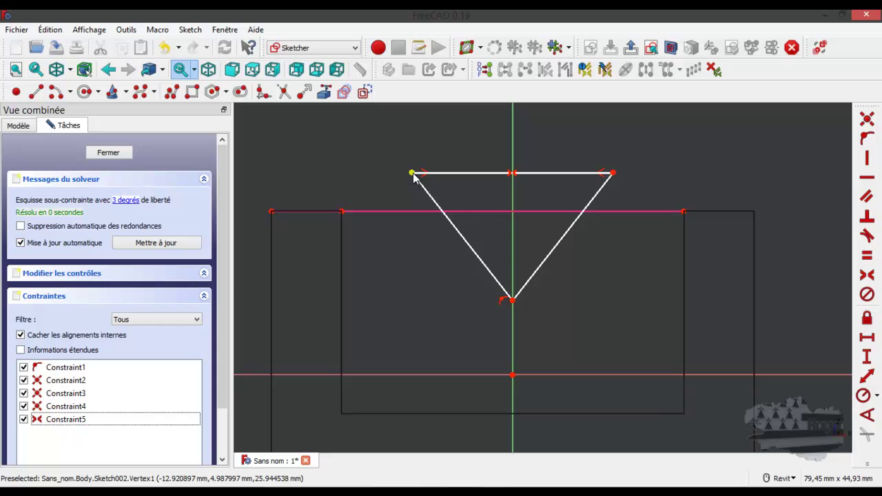
Add a trial 15 mm horizontal offset from the linked edge endpoint to the triangle corner, then delete it
left_click(413, 175)
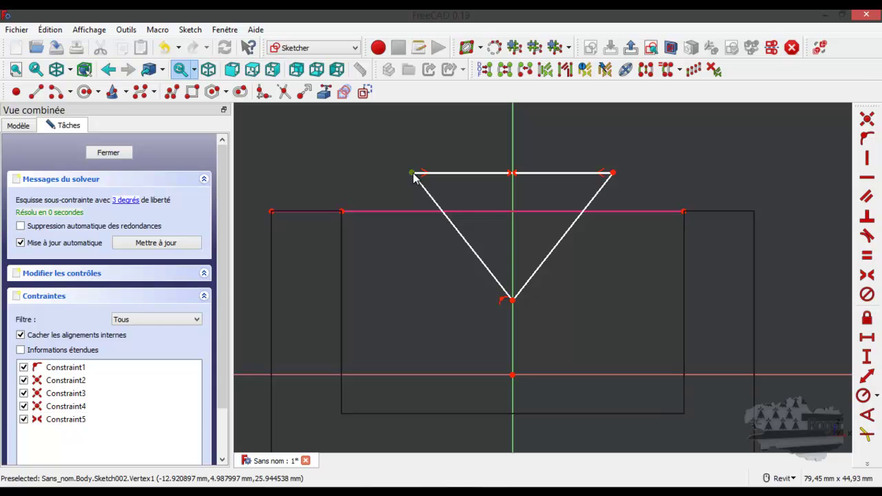
left_click(343, 212)
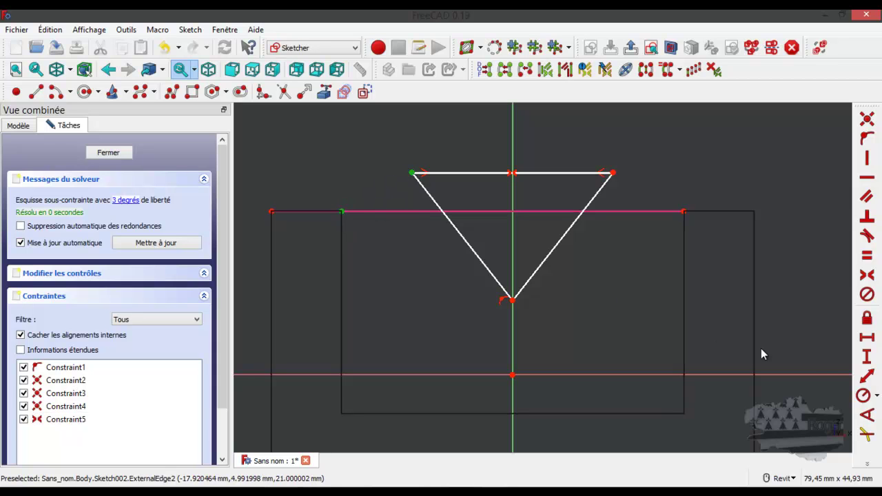
left_click(868, 337)
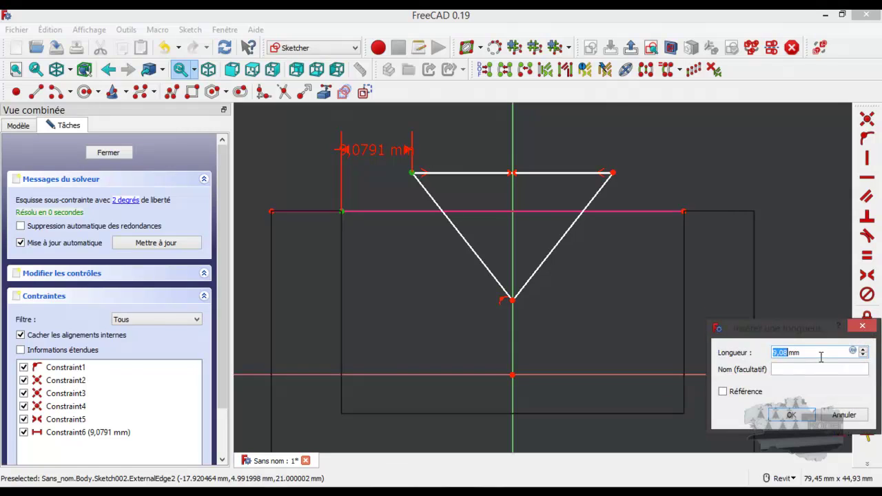
type("15")
key("Return")
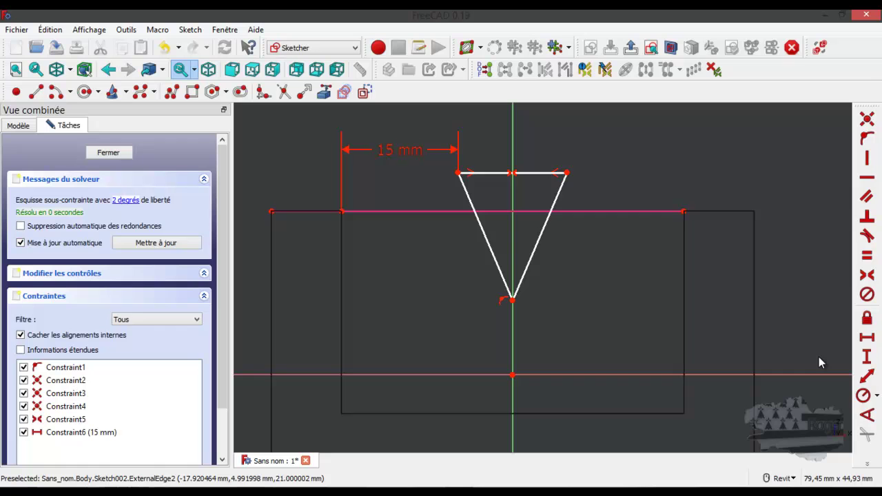
left_click(386, 152)
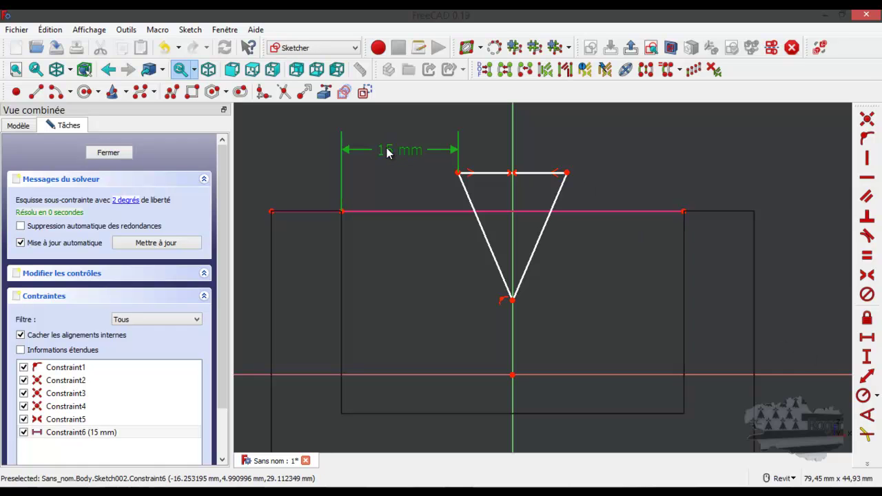
key("Delete")
Dimension the triangle's top edge to 30 mm wide
left_click(488, 171)
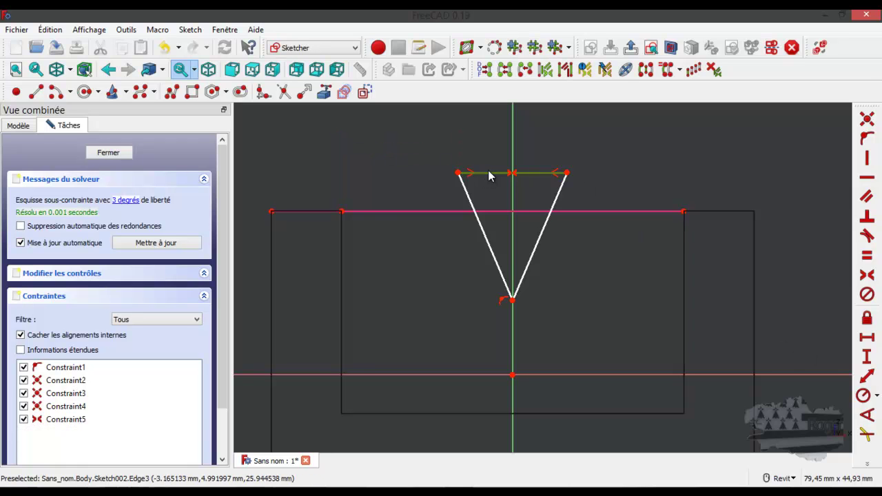
left_click(867, 337)
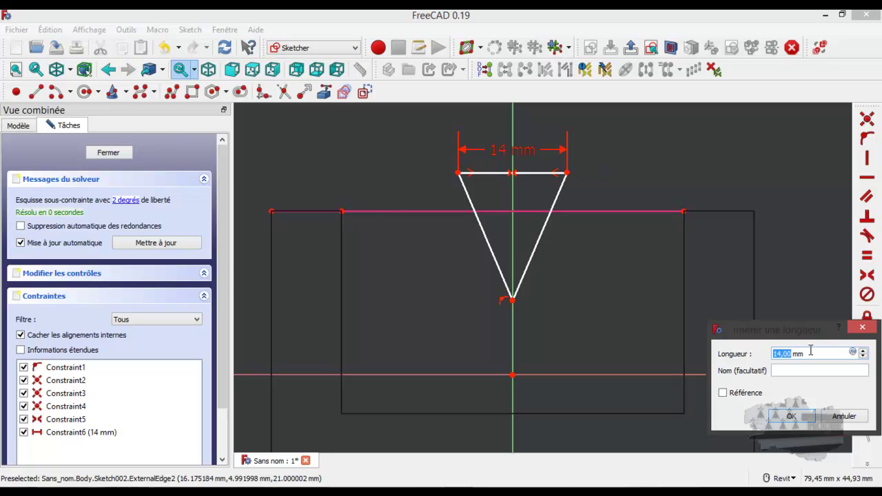
type("30")
key("Return")
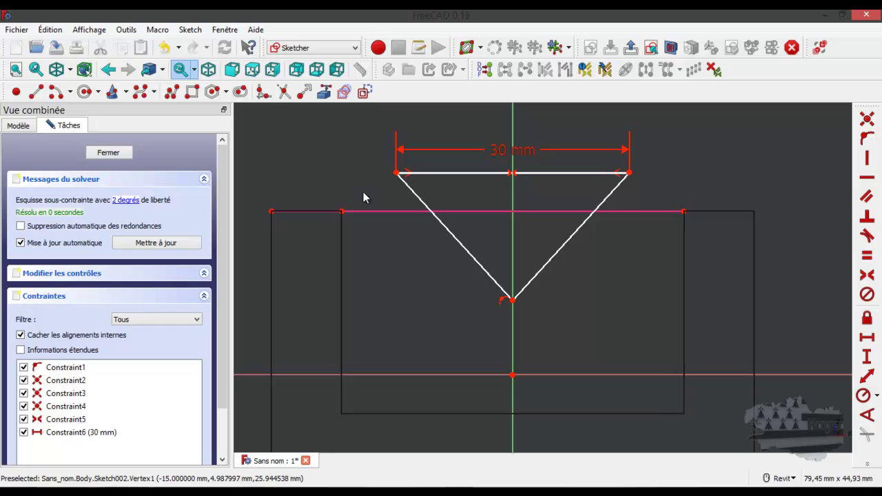
Place the triangle's top-left corner on the block's top edge
left_click(397, 174)
left_click(399, 211)
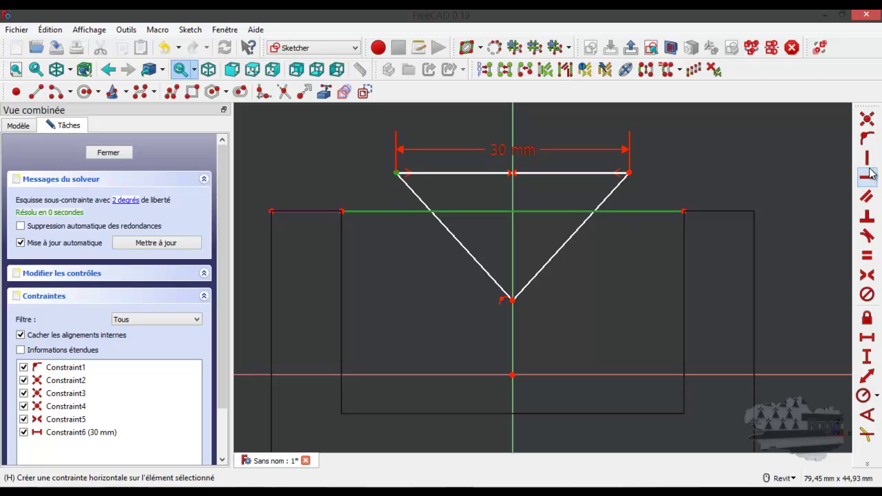
left_click(868, 139)
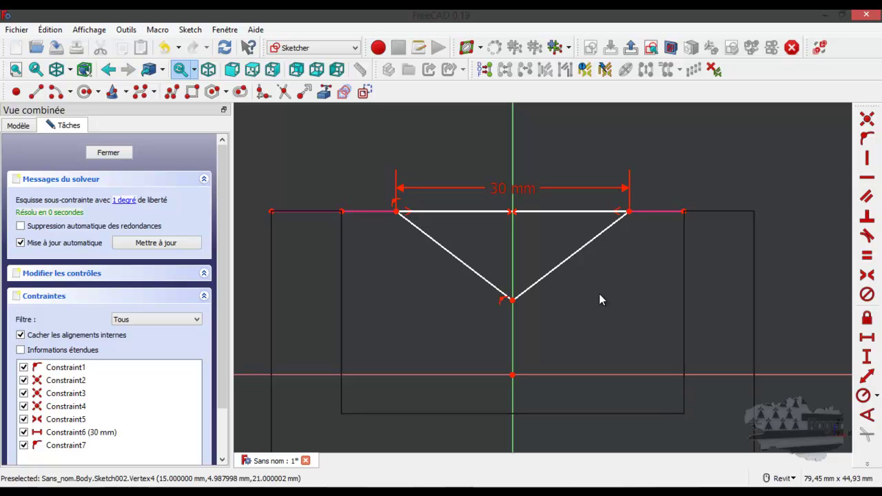
Set the triangle's vertical depth to 15 mm and close the sketch
left_click(629, 212)
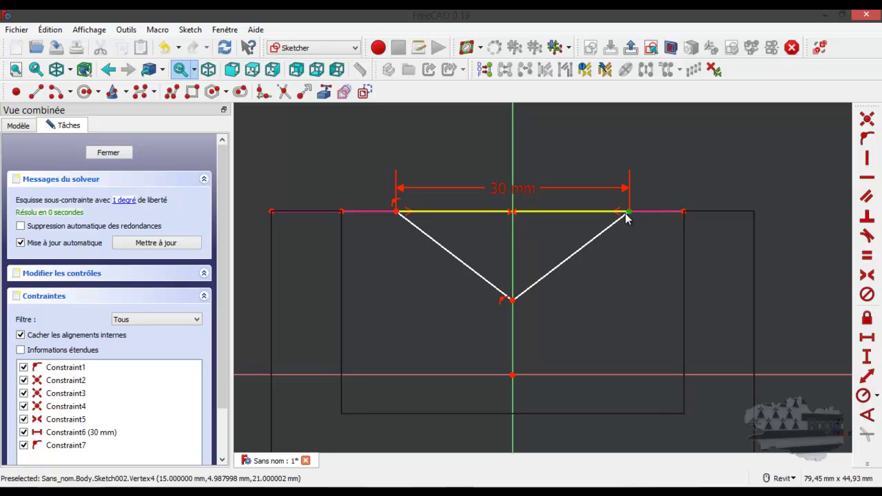
left_click(513, 303)
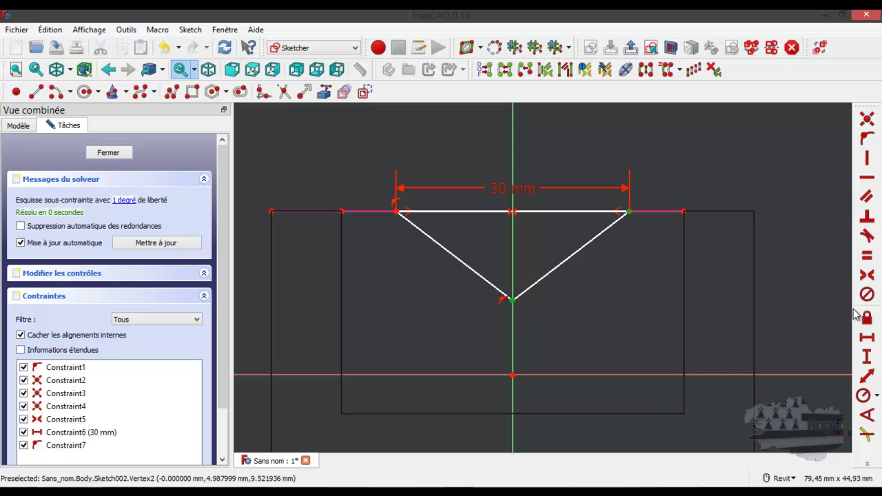
left_click(868, 356)
type("15")
key("Return")
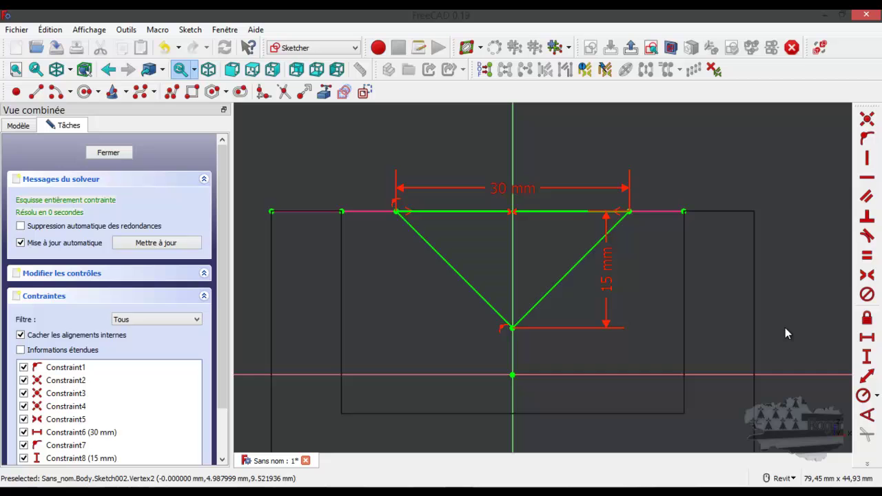
left_click(94, 154)
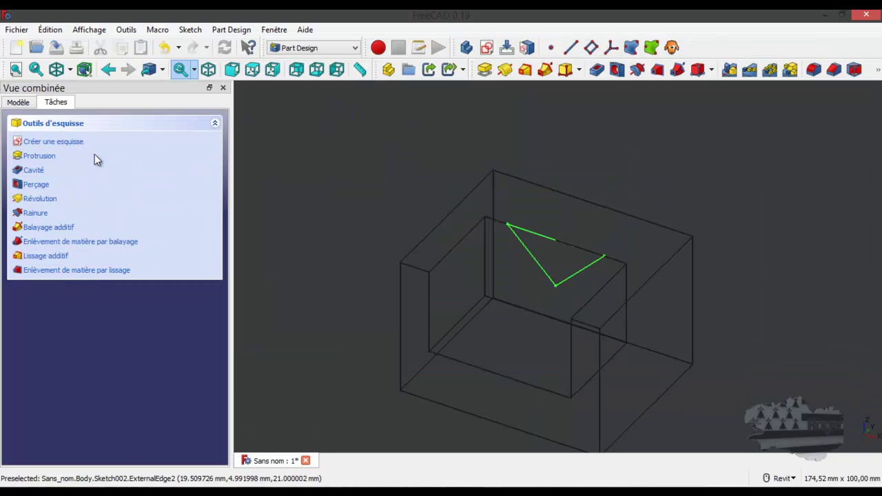
Pocket the triangle sketch with type Through all to cut a V-notch across the block
left_click(39, 176)
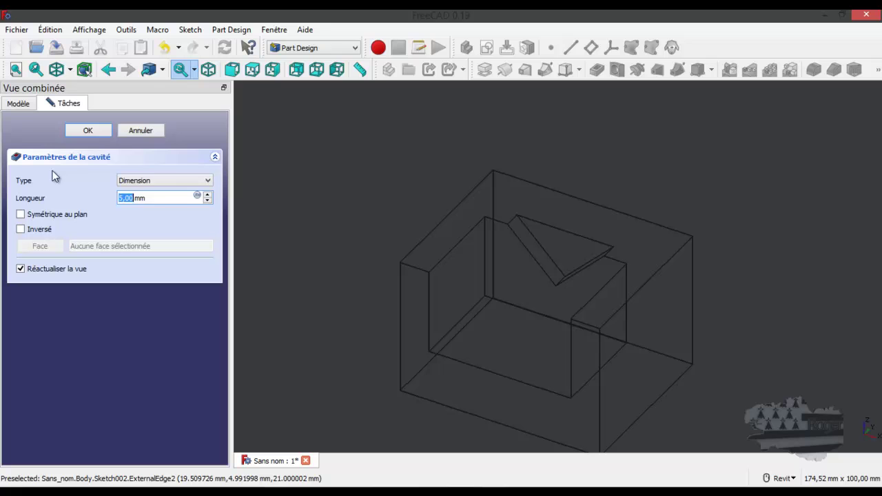
left_click(157, 181)
left_click(157, 199)
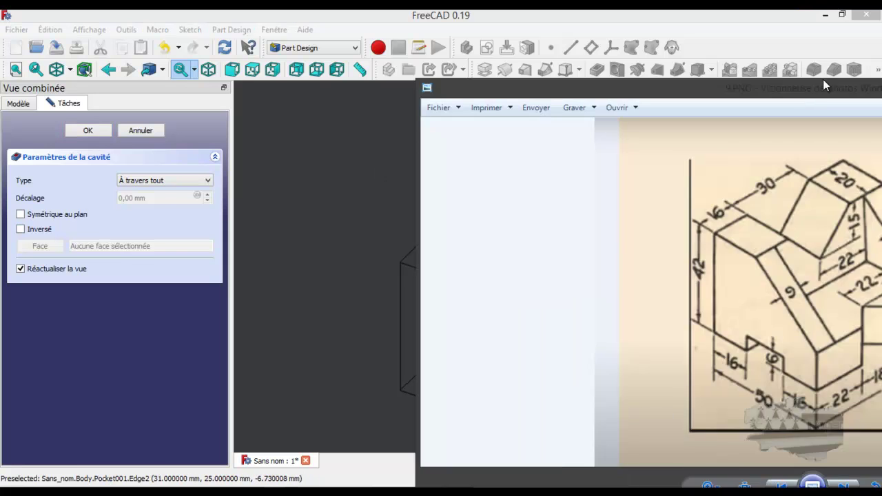
left_click_drag(823, 79, 676, 58)
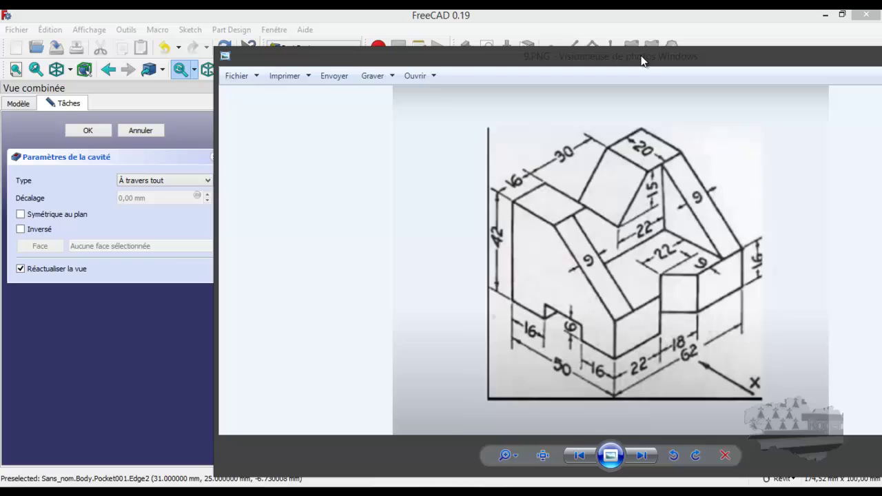
left_click_drag(645, 59, 881, 138)
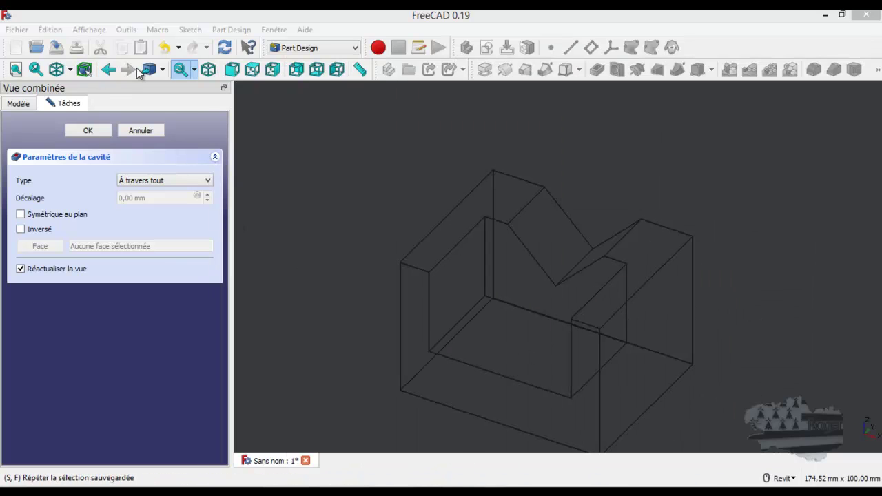
Show the model shaded with edges, finish the V-notch pocket, and sketch on its floor face
left_click(69, 72)
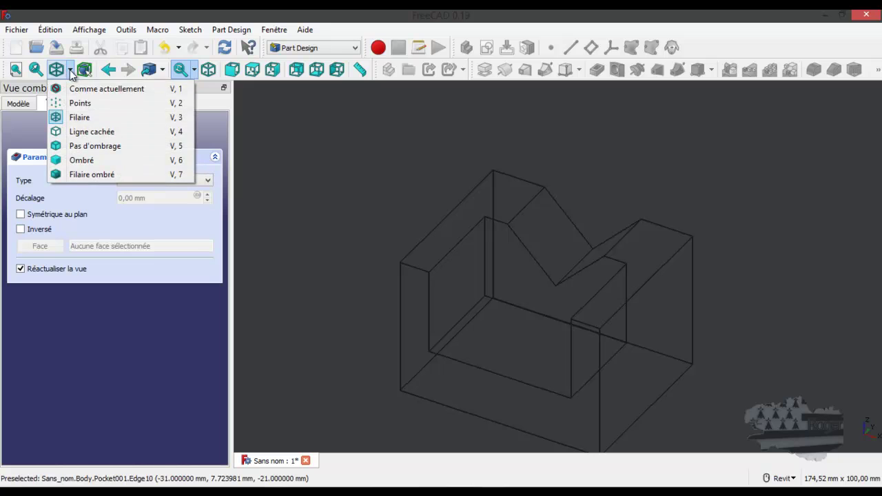
left_click(90, 174)
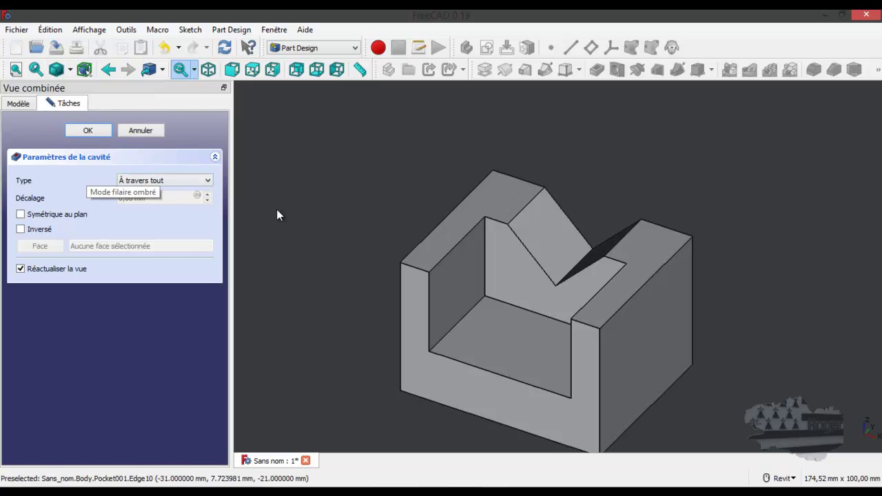
left_click(509, 354)
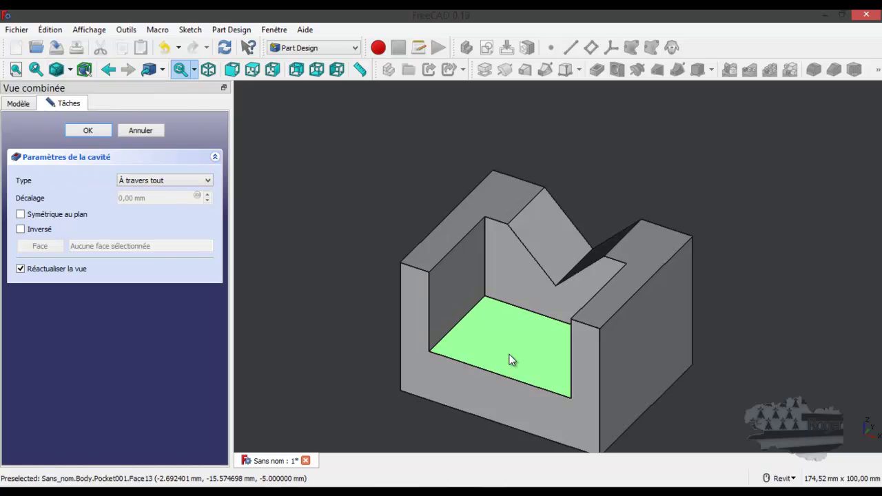
left_click(100, 130)
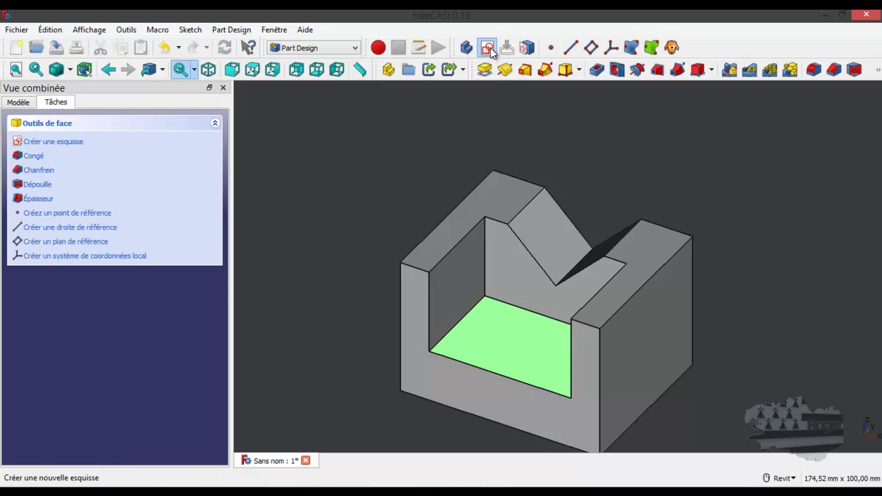
left_click(487, 47)
Draw a closed upright triangle with its apex on the vertical axis, then switch to wireframe
scroll(543, 357, "up", 2)
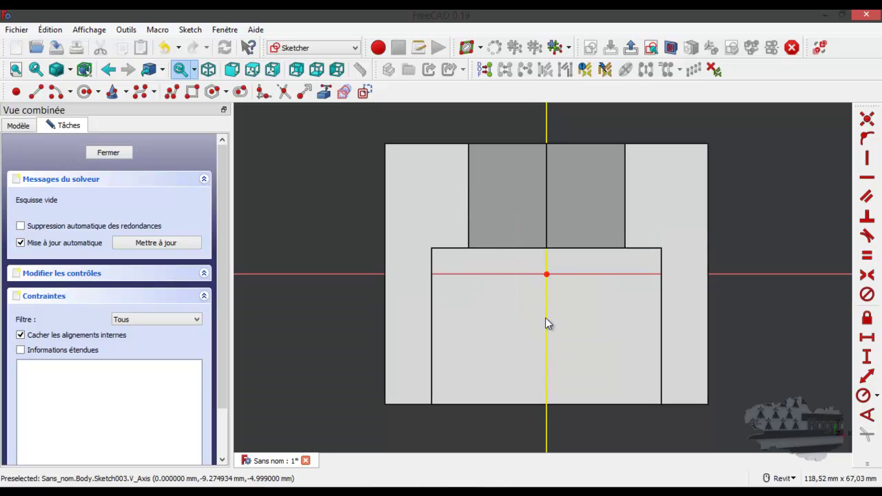
scroll(548, 330, "down", 2)
scroll(555, 378, "up", 2)
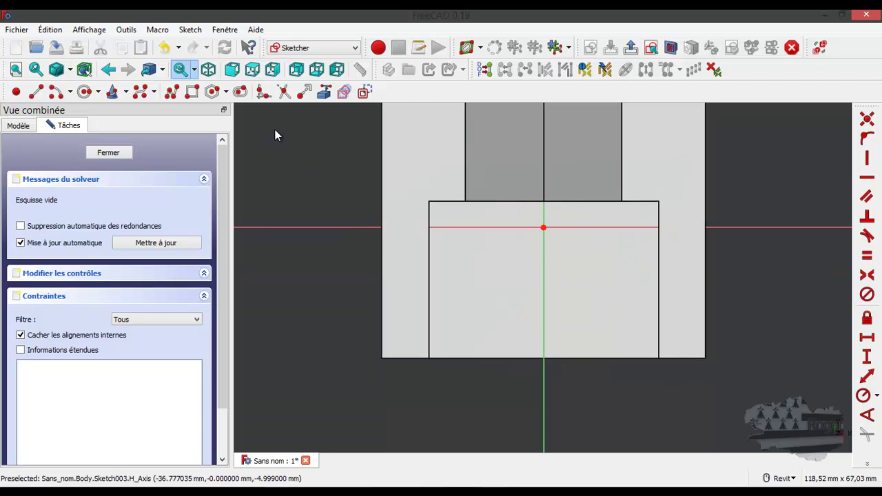
left_click(172, 92)
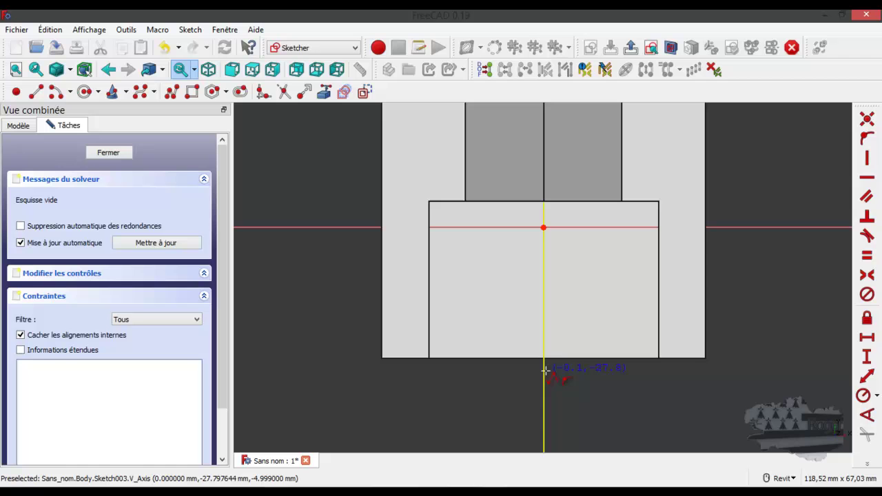
left_click(544, 317)
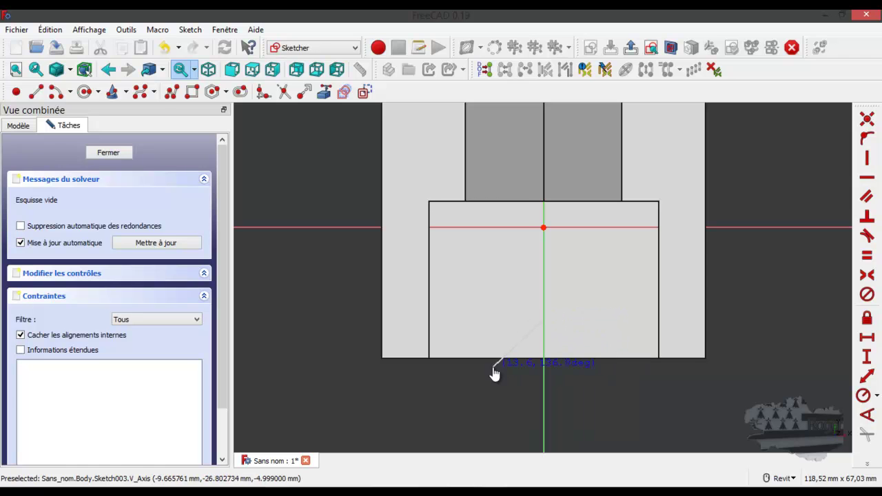
left_click(494, 367)
left_click(589, 367)
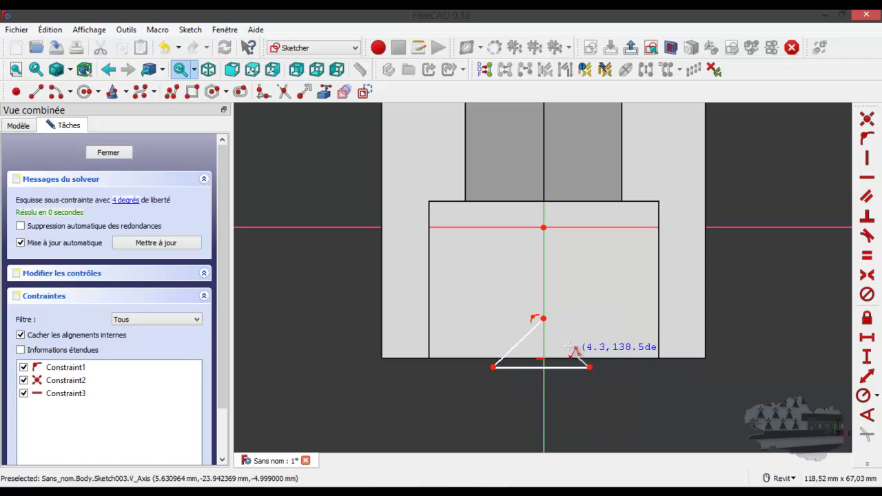
left_click(544, 319)
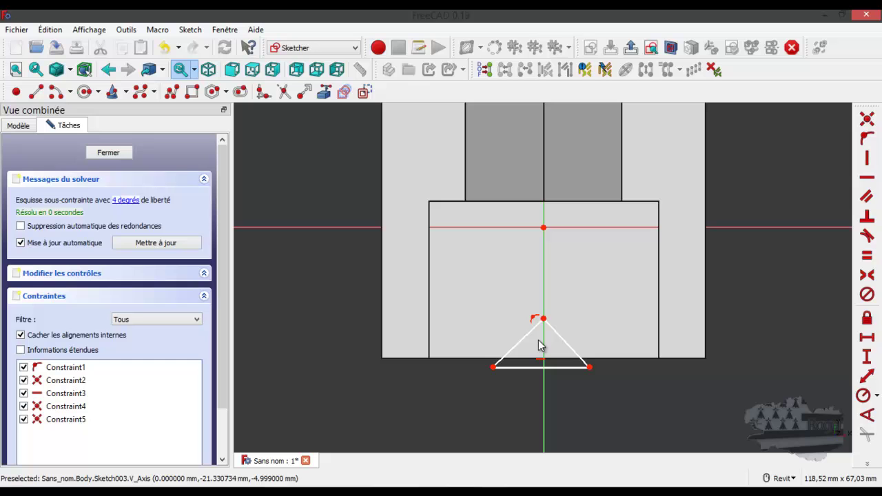
left_click(71, 71)
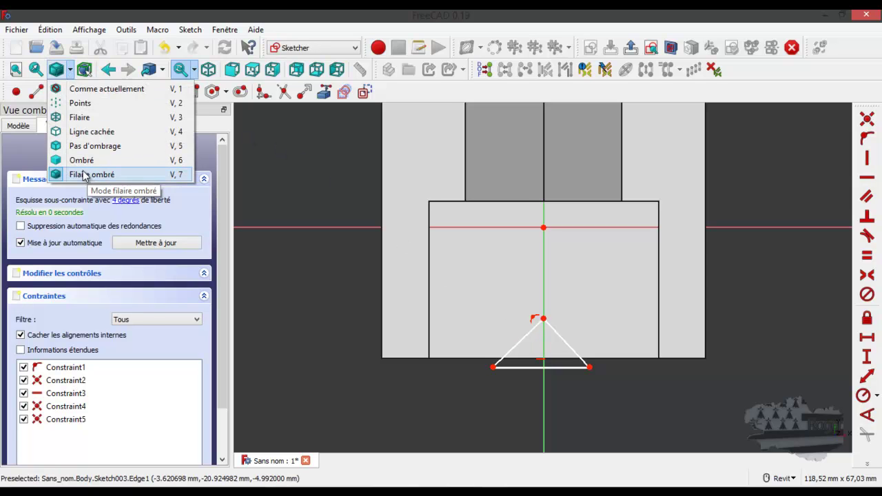
left_click(81, 119)
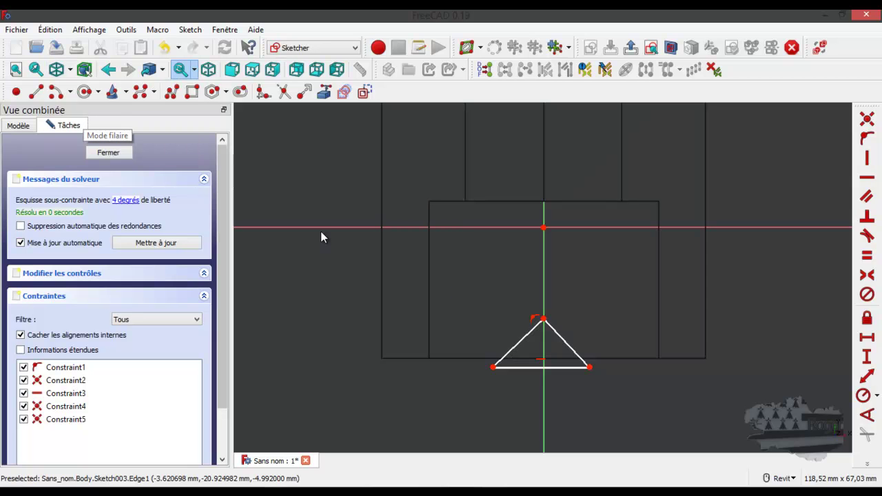
Give the triangle an 18 mm base symmetric about the vertical axis, deleting redundant Constraint3
left_click(551, 368)
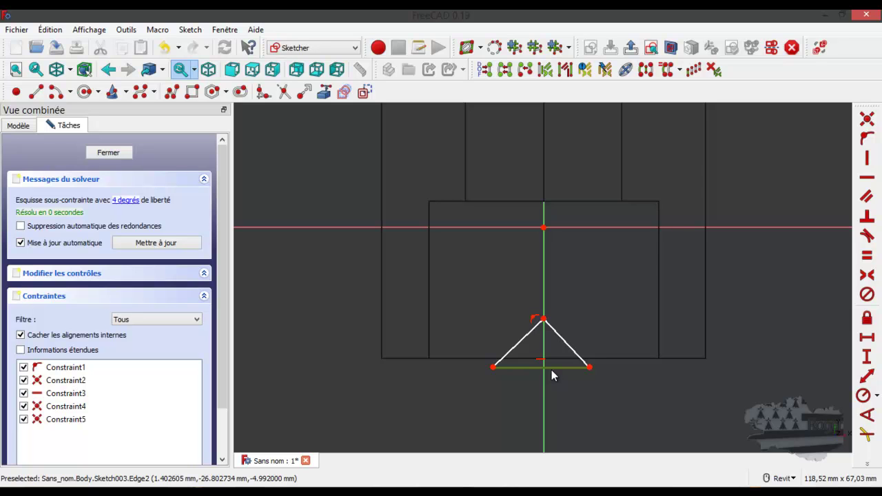
left_click(867, 337)
type("18")
key("Return")
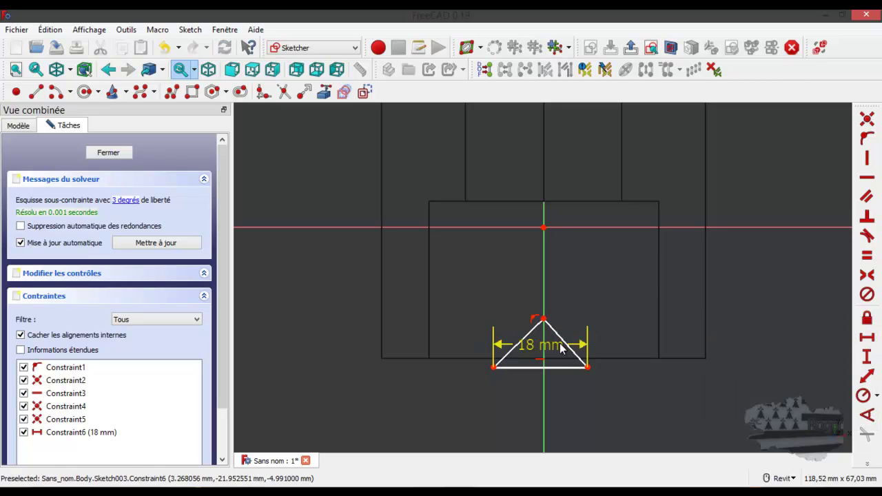
left_click(587, 371)
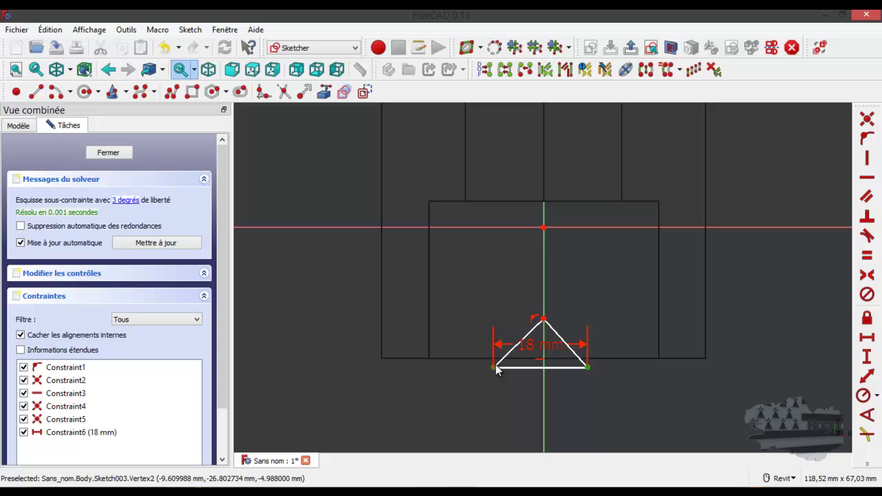
left_click(496, 366)
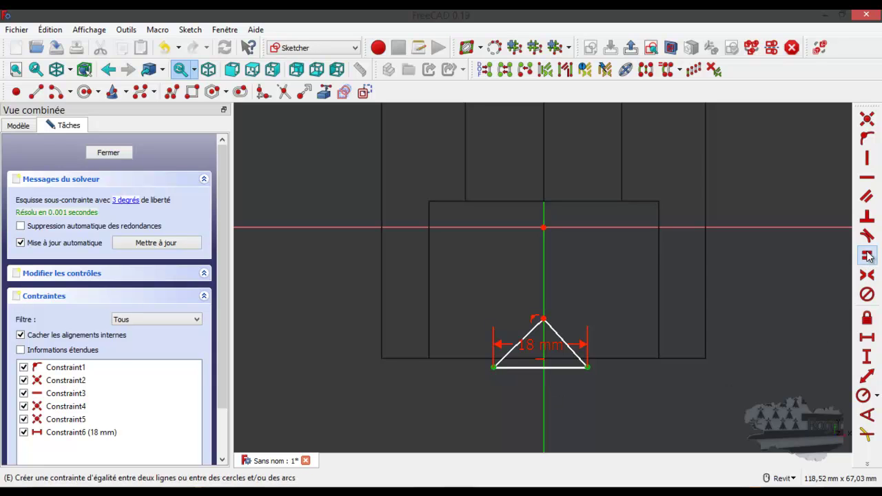
left_click(867, 276)
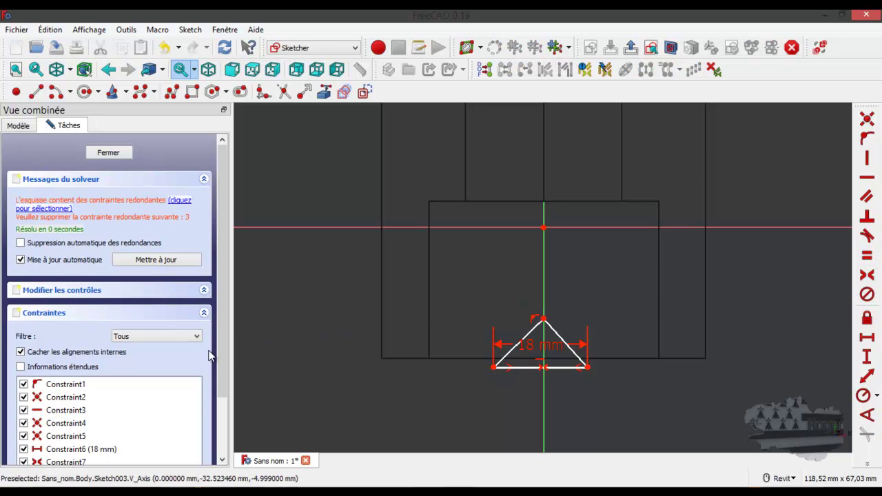
left_click(81, 412)
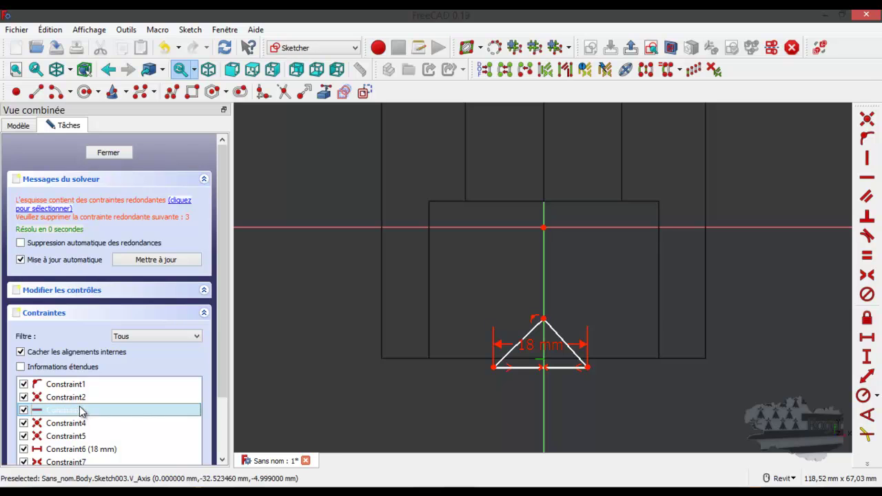
key("Delete")
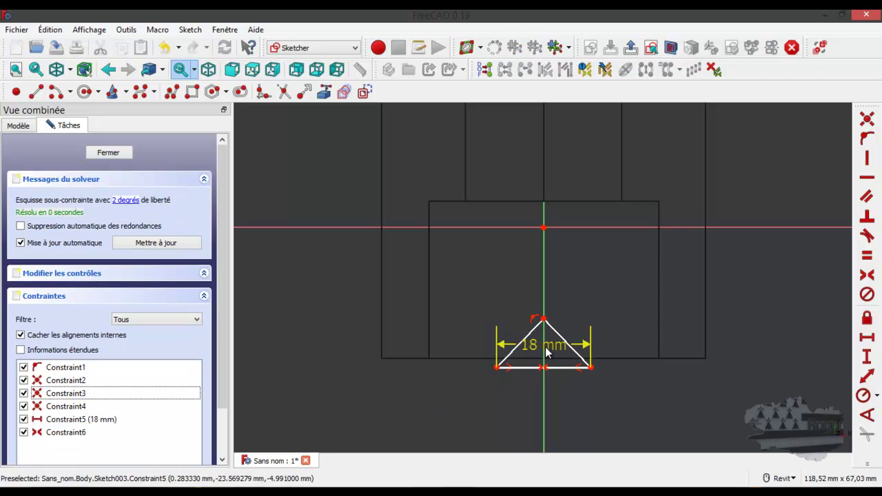
Move the 18 mm dimension below the triangle, project the body edge above, and select the apex
left_click_drag(551, 353, 558, 410)
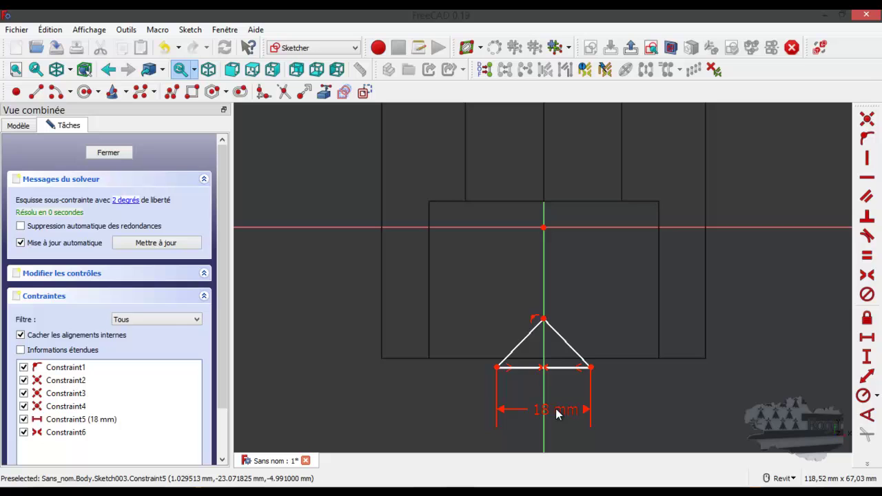
left_click(542, 321)
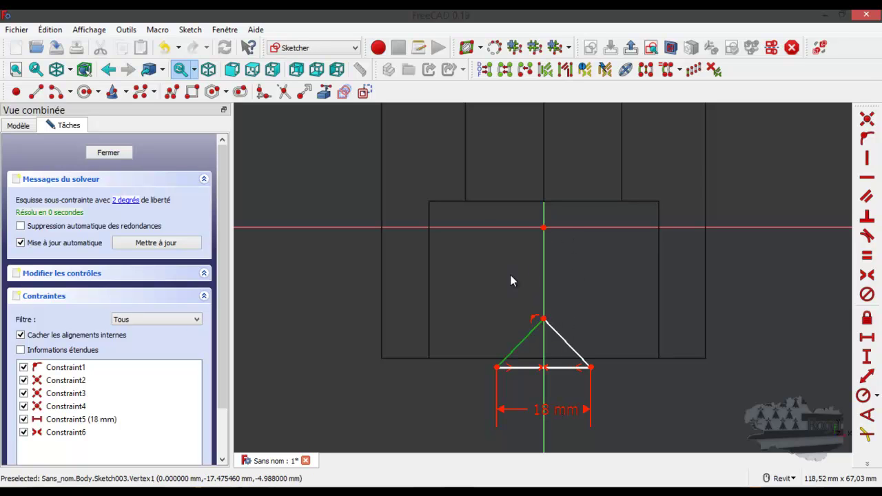
left_click(324, 92)
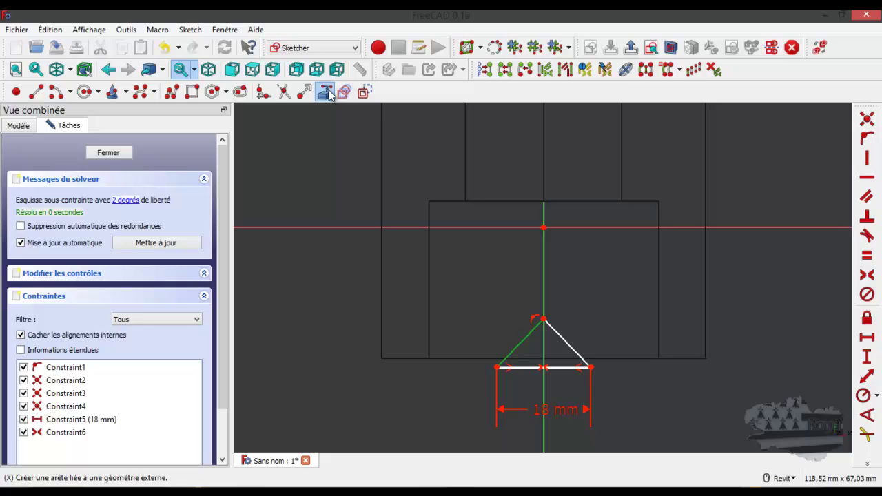
left_click(504, 200)
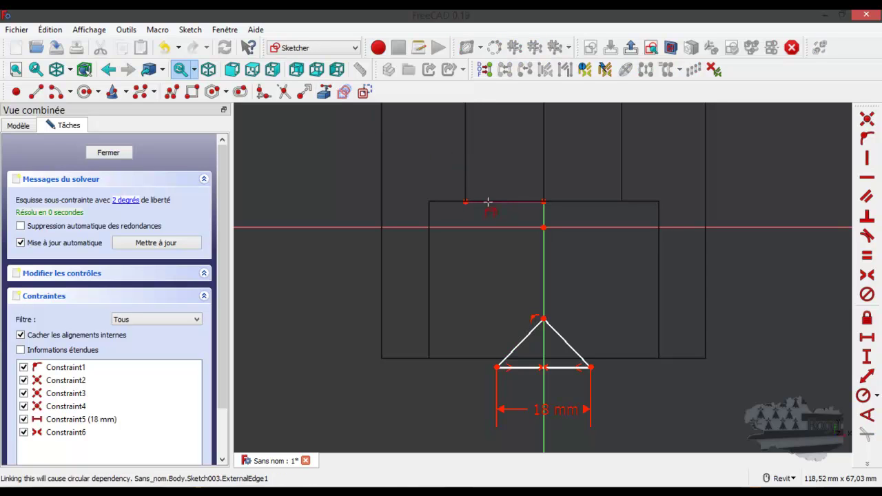
left_click(545, 319)
left_click(544, 203)
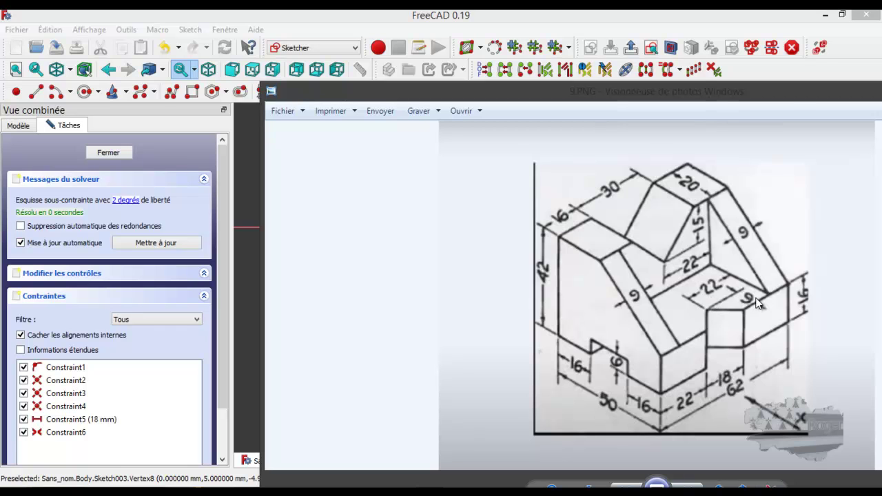
key("alt+Tab")
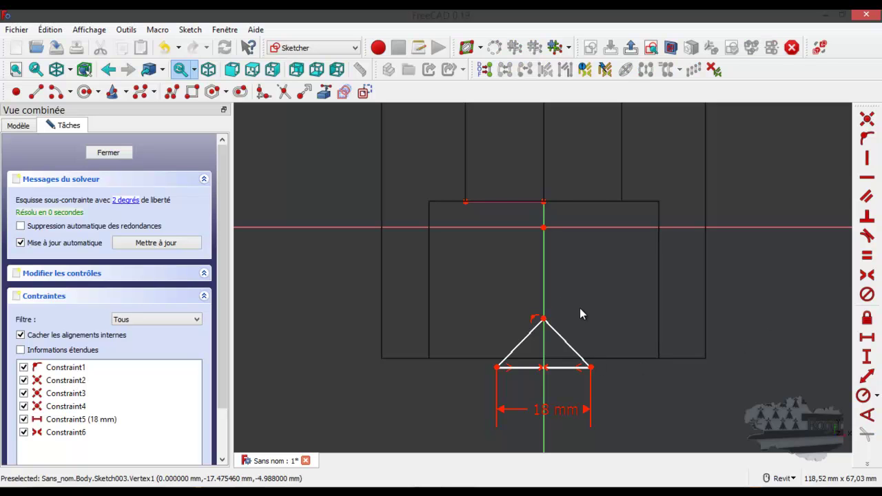
Constrain the triangle's height with a 6 mm vertical distance from apex to base corner
left_click(544, 320)
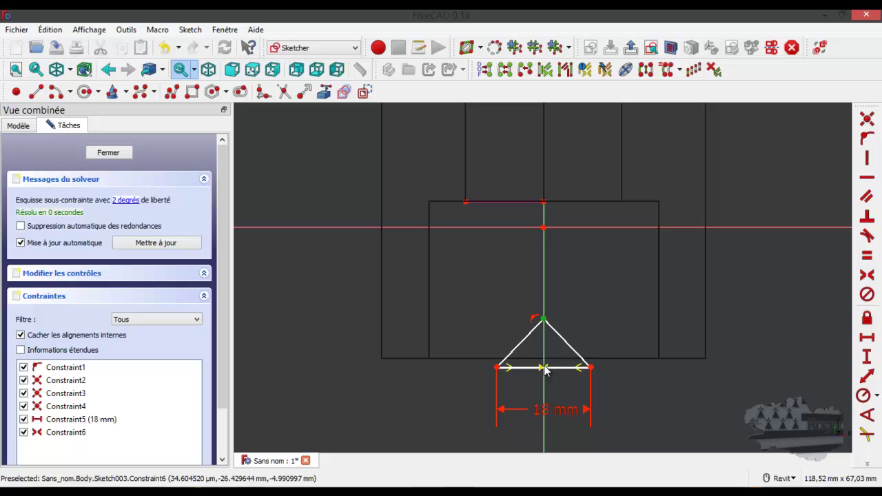
left_click(591, 368)
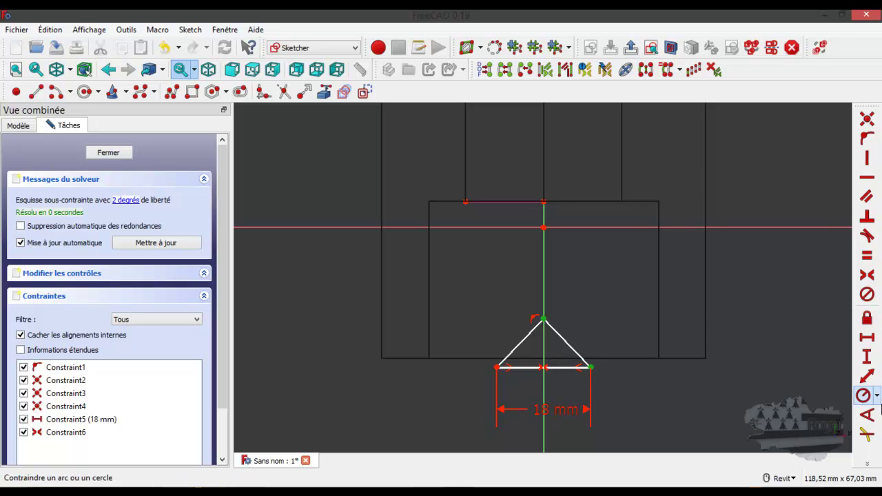
left_click(867, 357)
type("6")
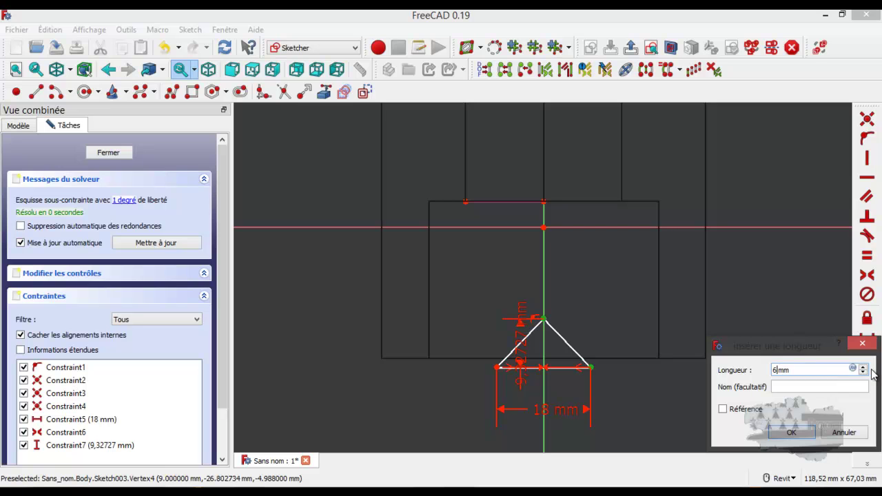
key("Return")
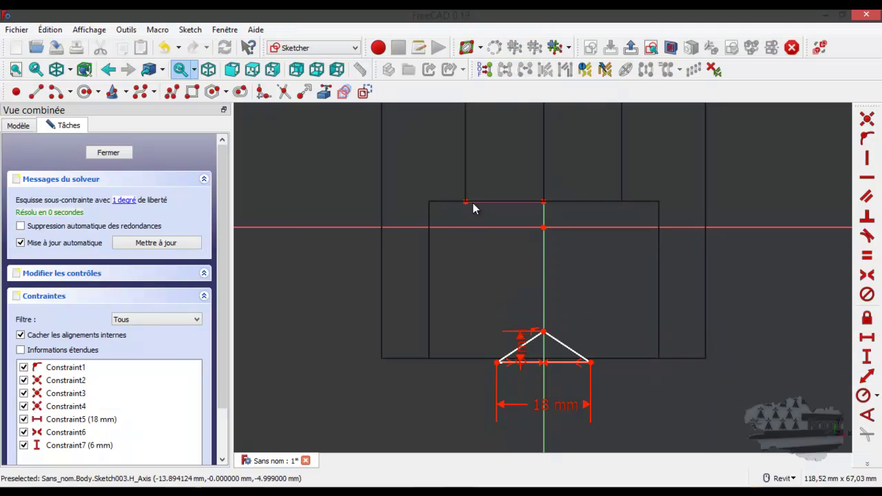
Project the block's bottom edge, pin the base corner onto it with Point on Object, and close the sketch
left_click(324, 92)
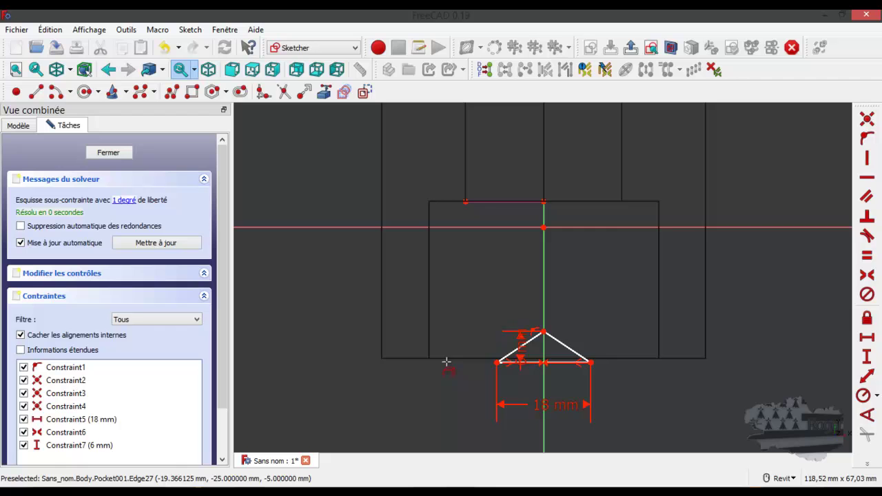
left_click(448, 358)
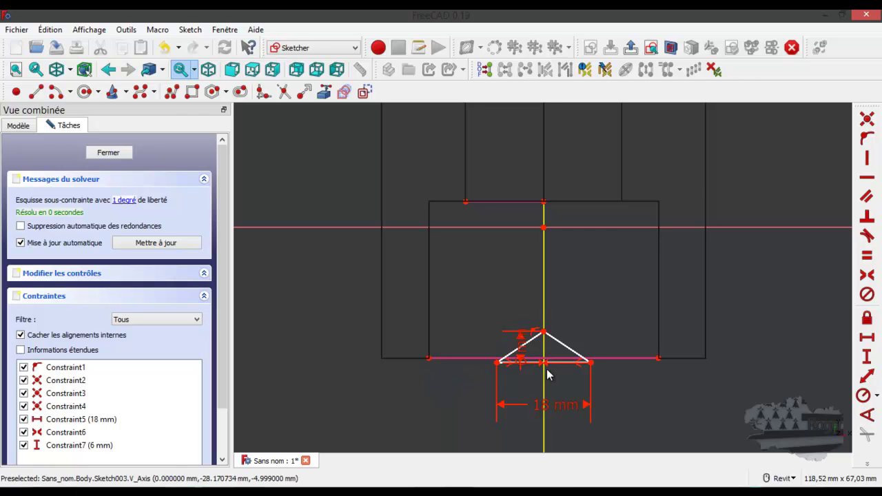
scroll(545, 364, "up", 4)
left_click_drag(517, 298, 638, 222)
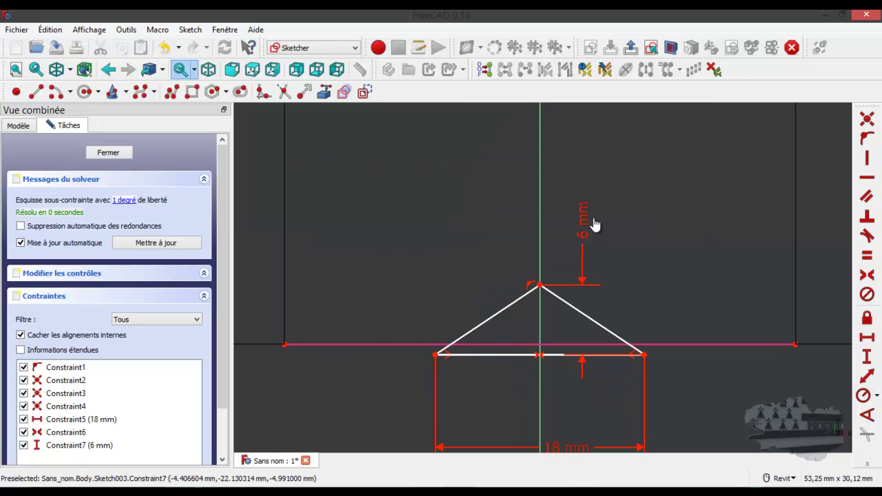
left_click(645, 356)
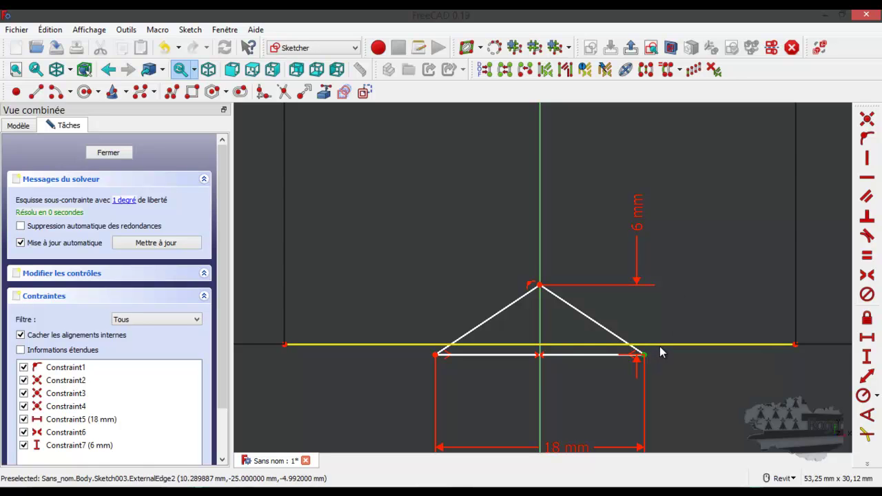
left_click(867, 138)
scroll(656, 269, "down", 2)
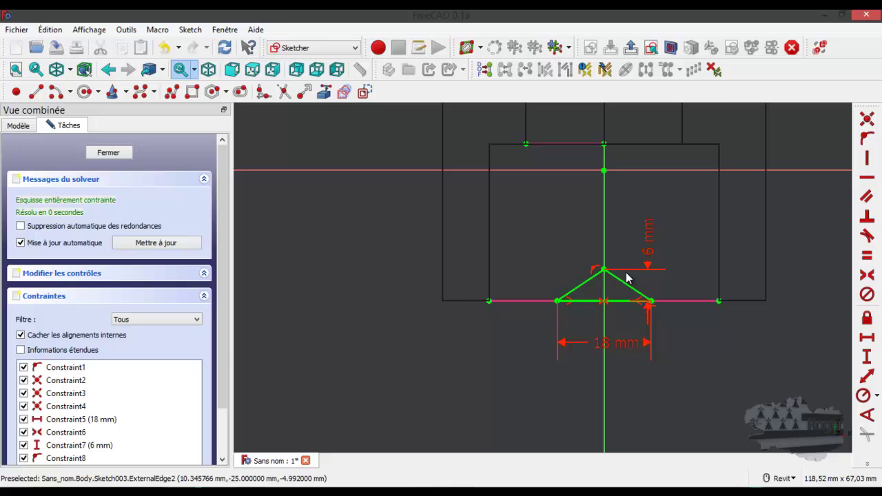
left_click(108, 153)
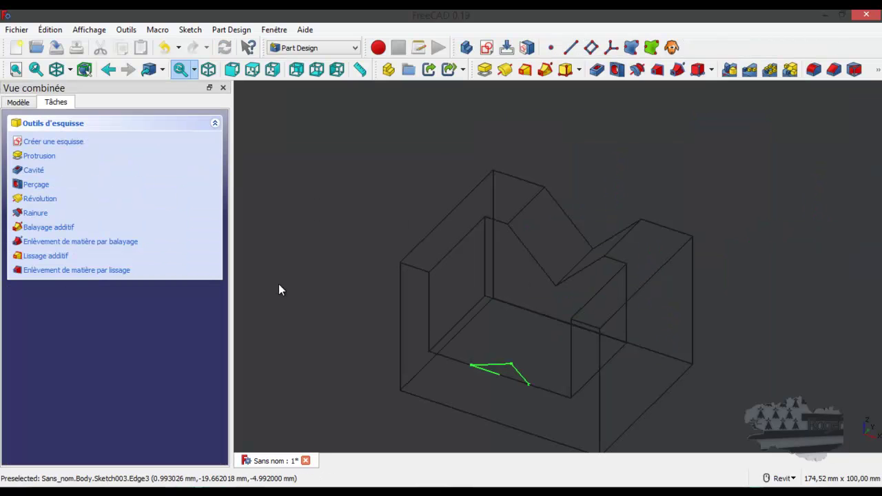
Pocket the triangle sketch through all to cut the V-notch across the block's bottom
left_click(38, 173)
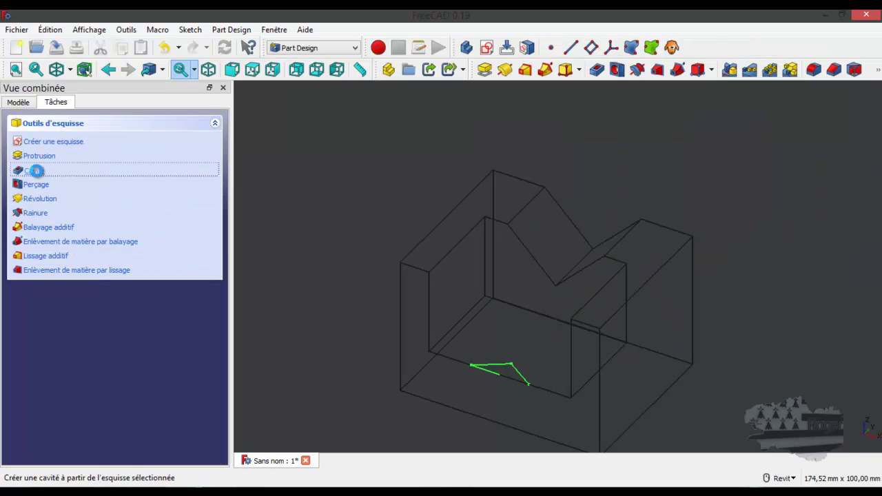
left_click(145, 182)
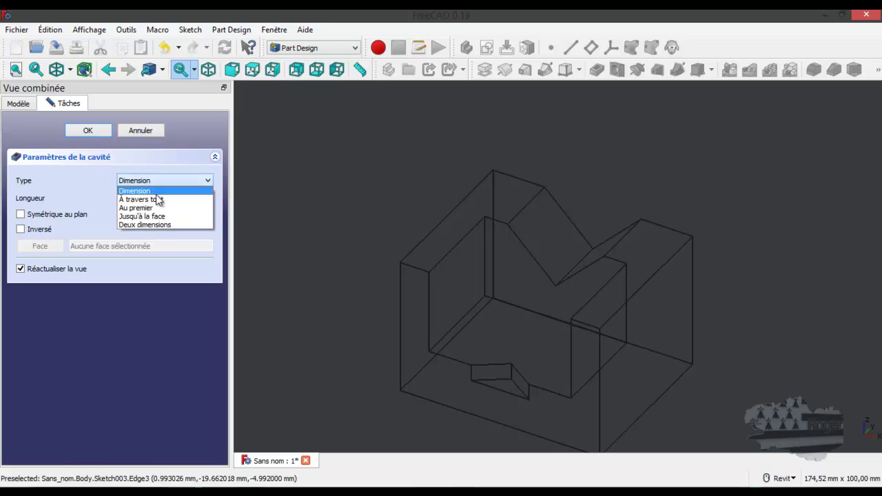
left_click(163, 199)
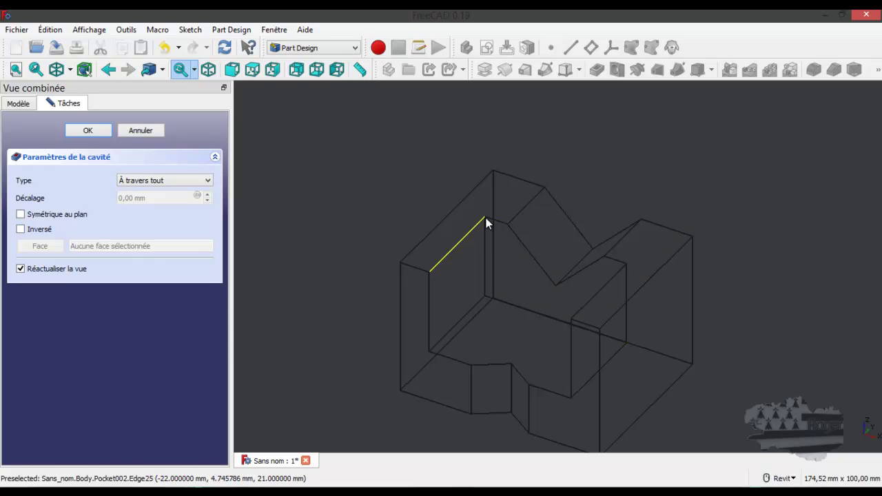
left_click(88, 132)
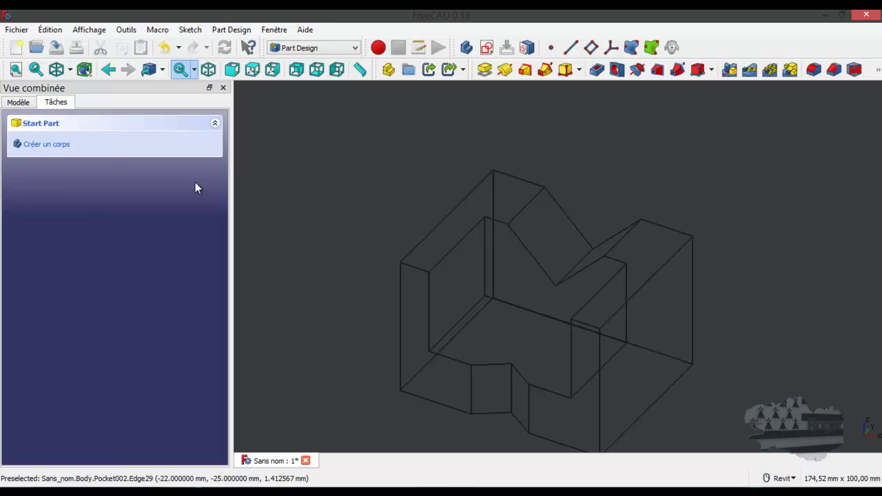
Show the model shaded with edges and start a new sketch on the block's right end face
left_click(71, 70)
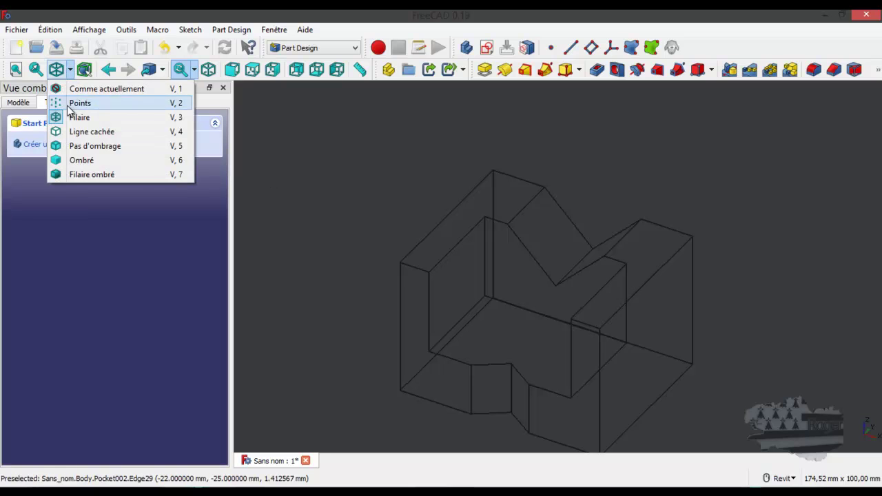
left_click(71, 177)
left_click(445, 297)
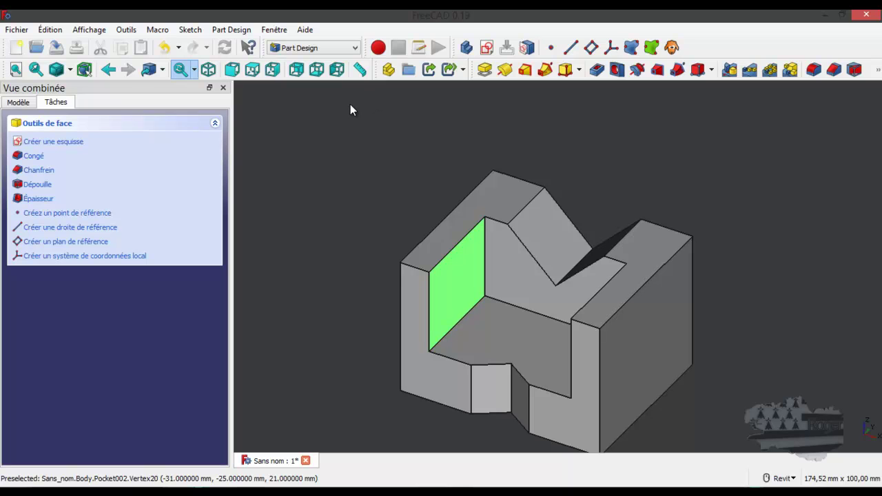
left_click(343, 165)
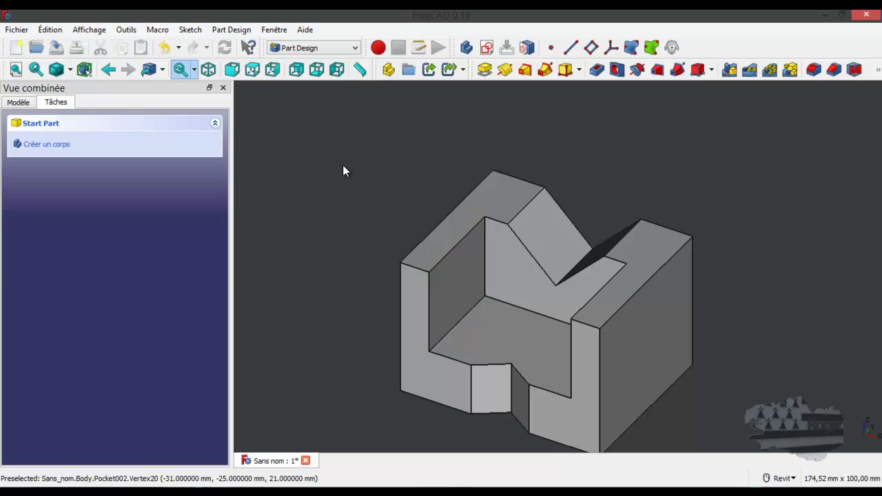
left_click(640, 340)
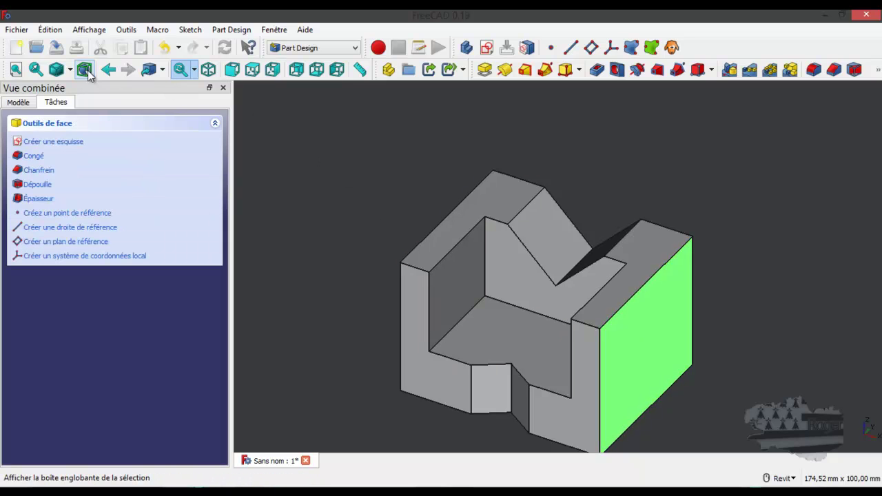
left_click(487, 48)
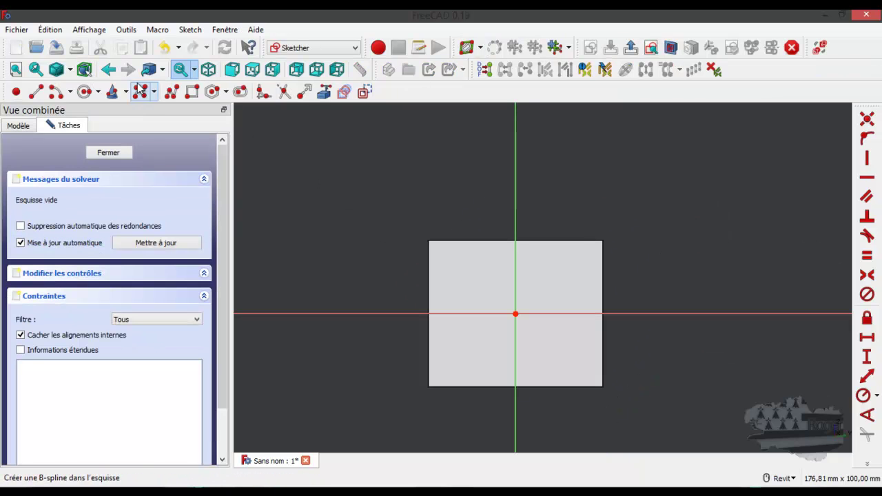
Switch to wireframe and project the step's vertical and horizontal edges as external geometry
left_click(71, 69)
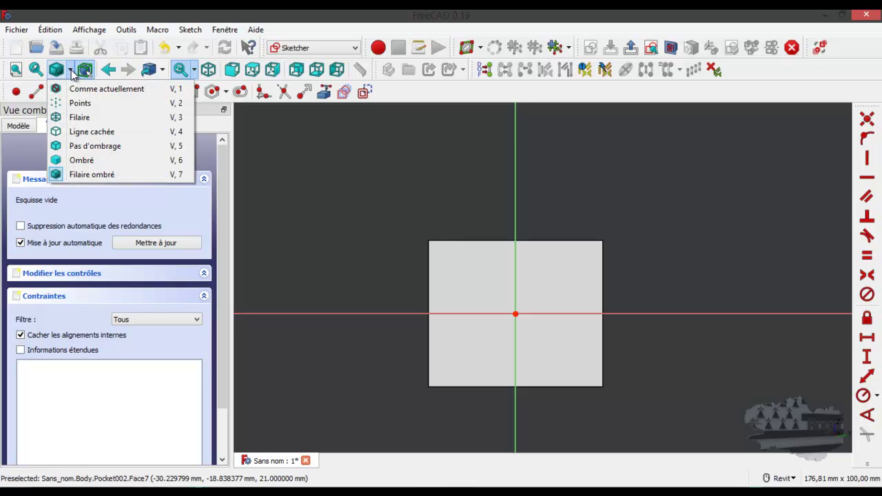
left_click(84, 119)
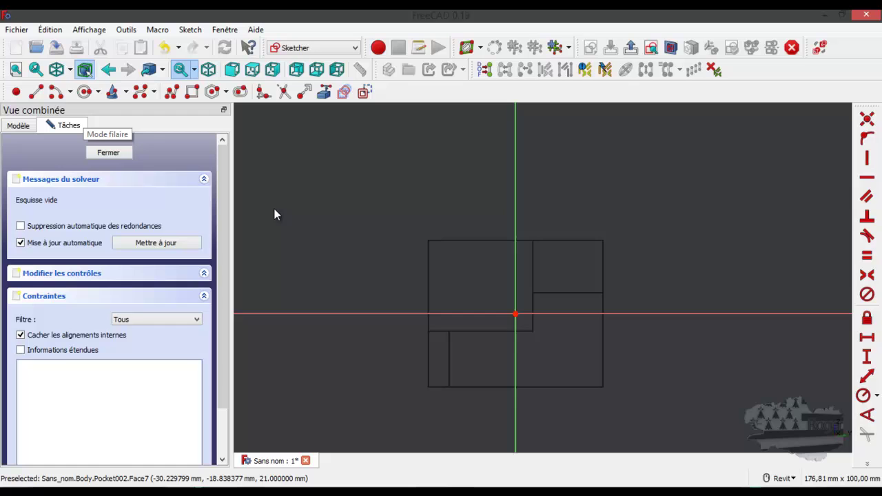
left_click(324, 92)
scroll(479, 293, "up", 2)
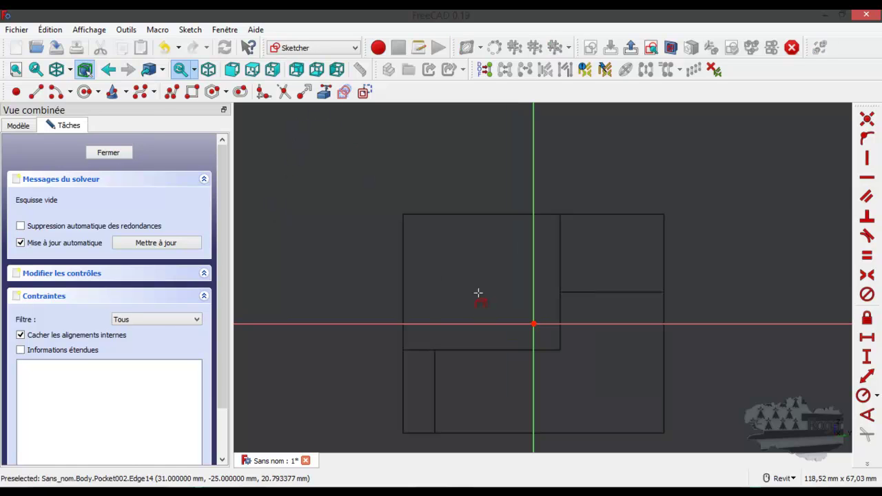
left_click(560, 232)
left_click(419, 351)
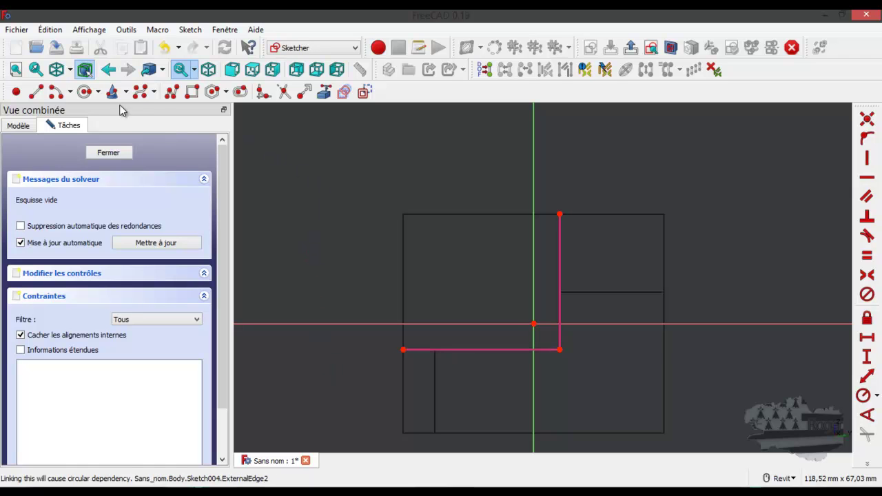
Draw a closed triangle from the lower left, above the step, to the upper left
left_click(172, 92)
left_click(346, 376)
left_click(559, 191)
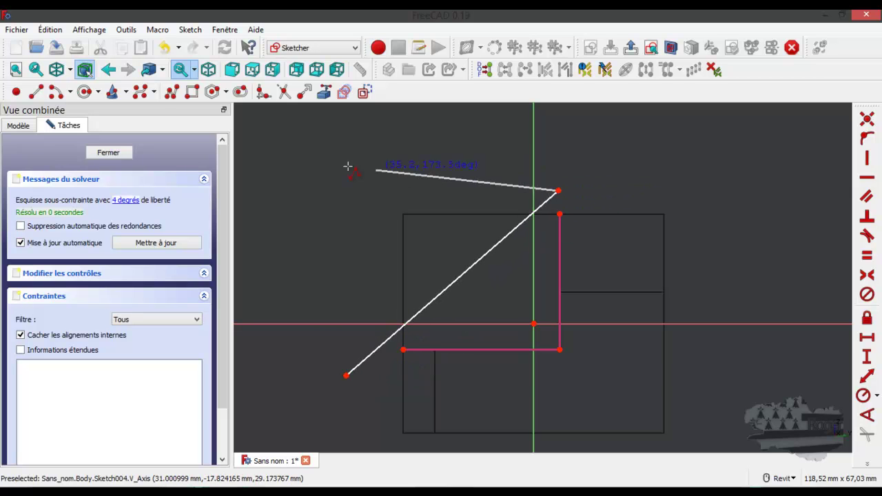
left_click(293, 160)
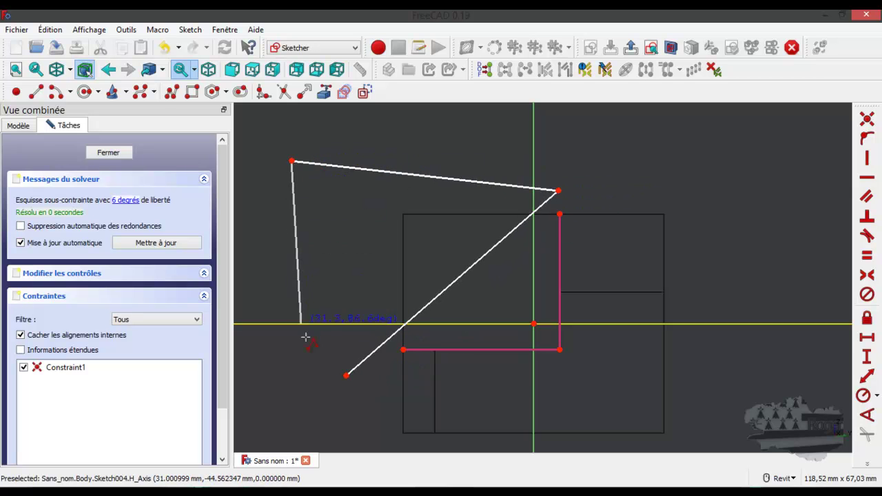
left_click(347, 376)
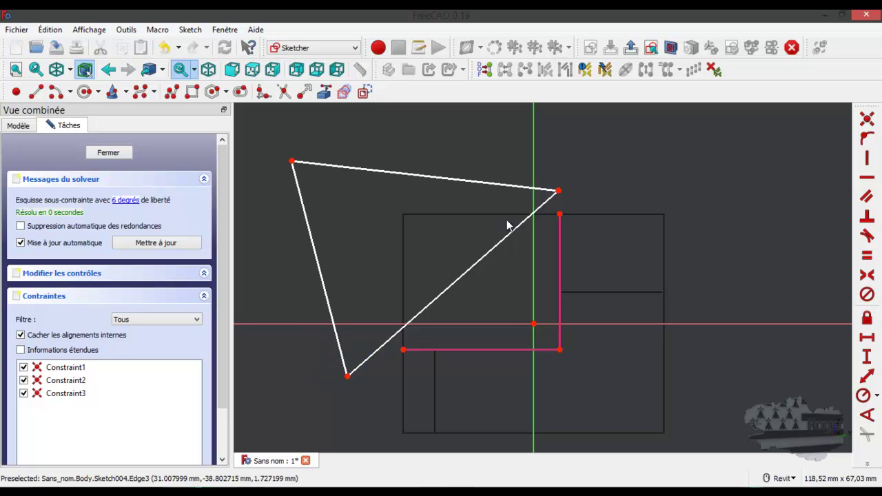
Make the triangle's right and lower vertices coincident with the block corners, then close the sketch
left_click(558, 191)
left_click(559, 216)
left_click(867, 118)
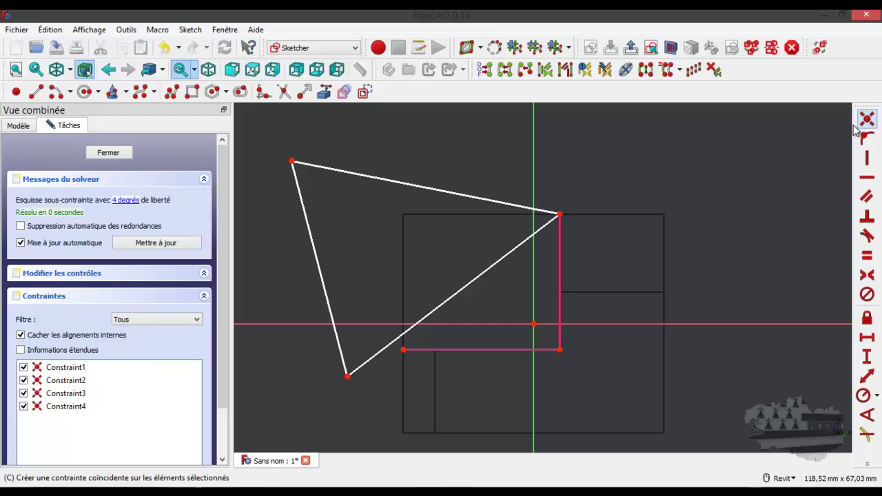
left_click(348, 376)
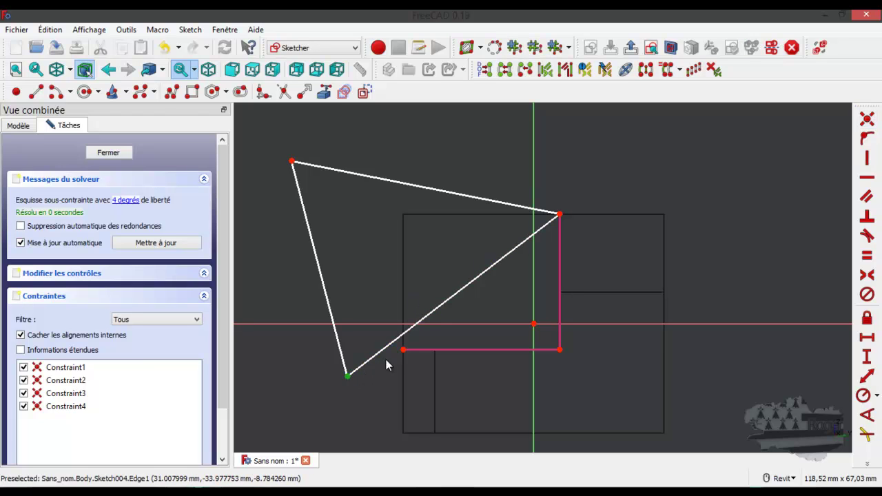
left_click(404, 351)
left_click(867, 118)
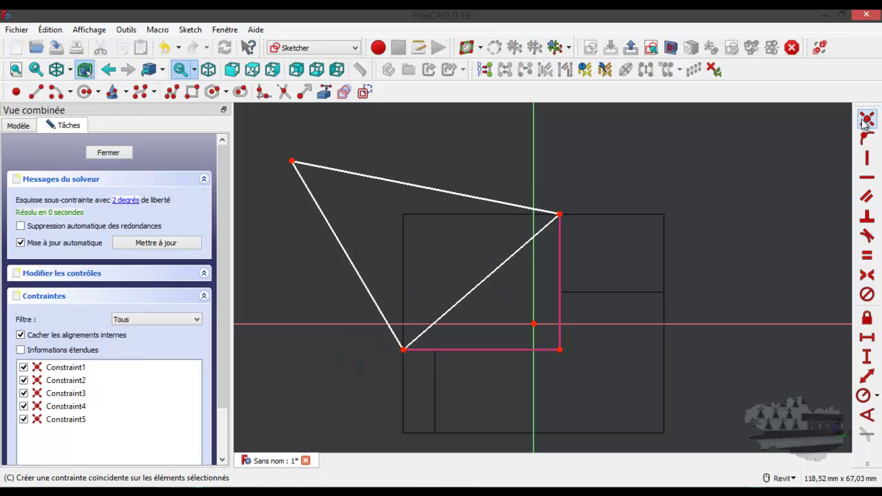
left_click(107, 153)
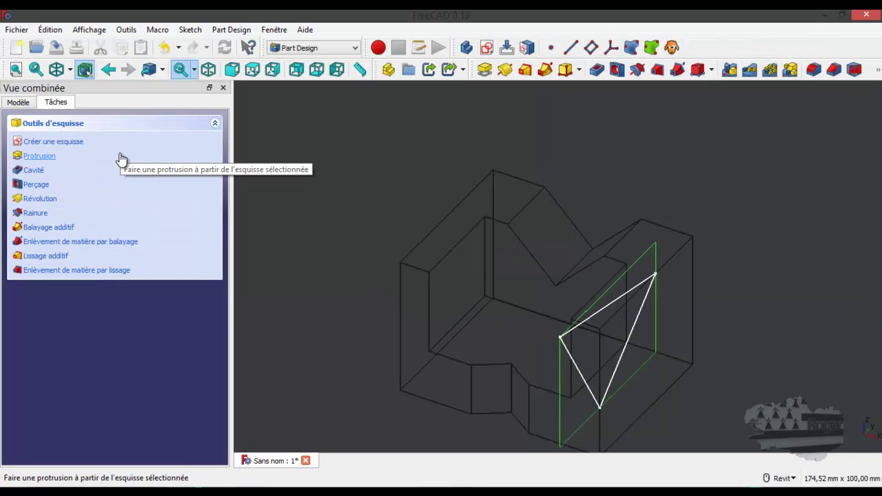
Start a pocket from the triangle sketch, switch to shaded display, check the side view, then cancel
left_click(40, 171)
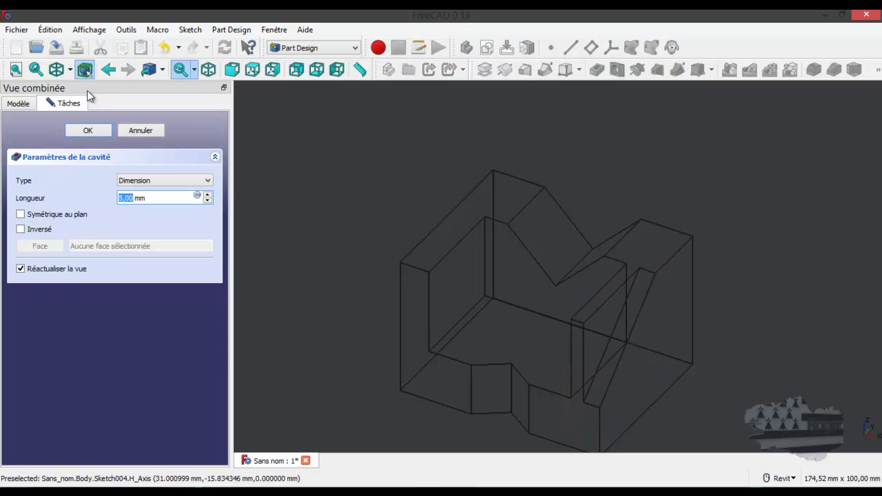
left_click(69, 72)
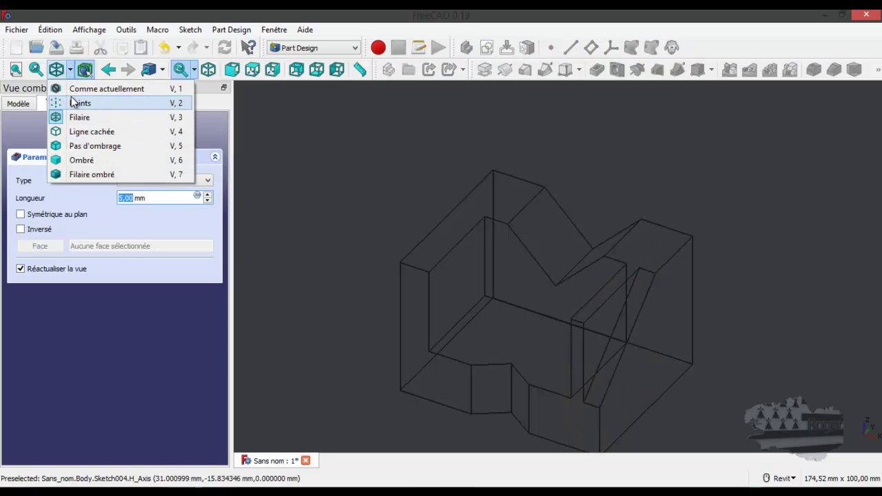
left_click(70, 173)
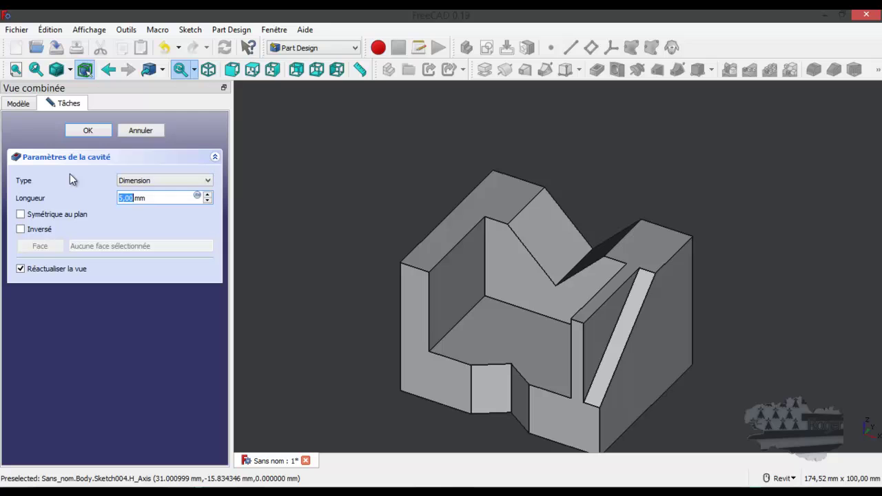
left_click(69, 69)
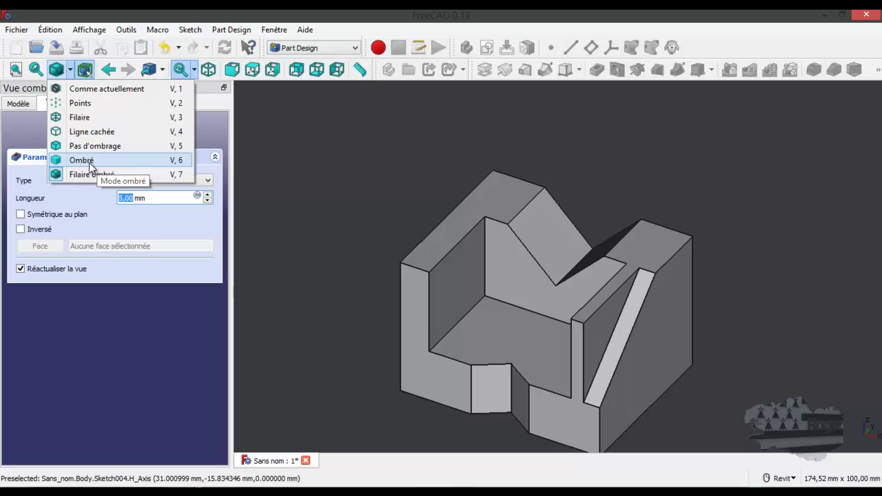
left_click(359, 168)
key("3")
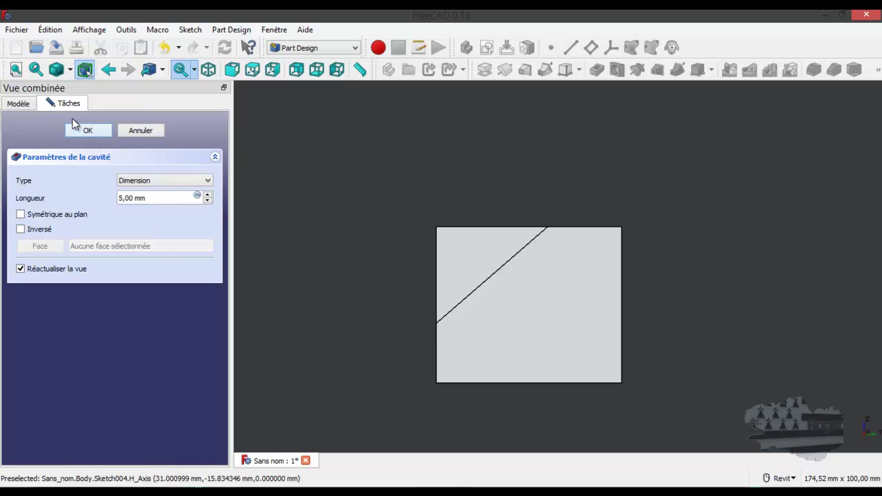
left_click(142, 133)
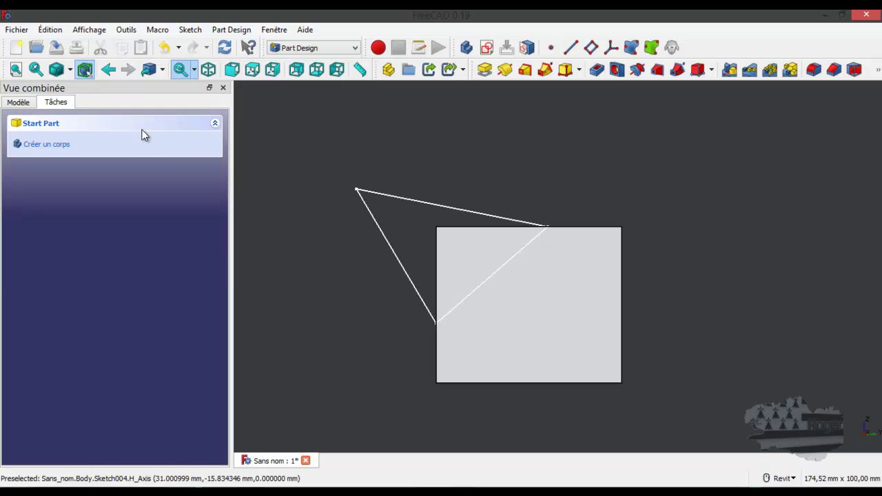
In the model tree, briefly reopen and close Sketch004, orbit the view, and select Sketch004
left_click(20, 102)
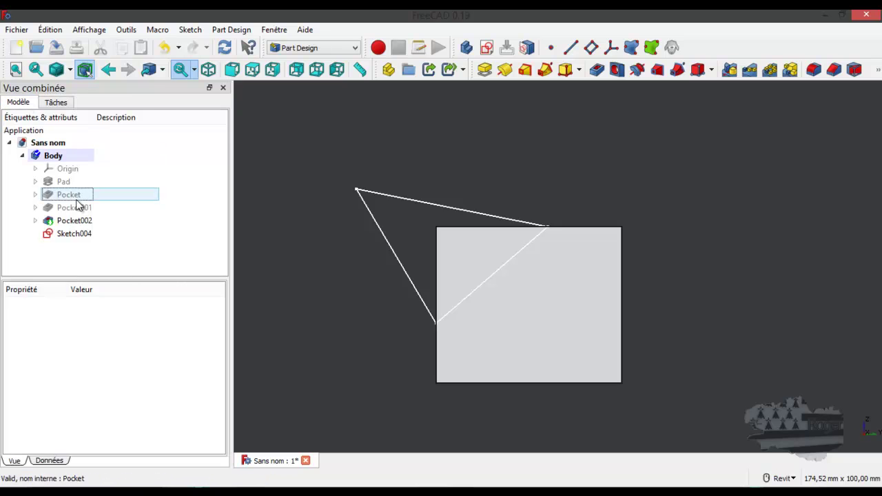
double_click(65, 238)
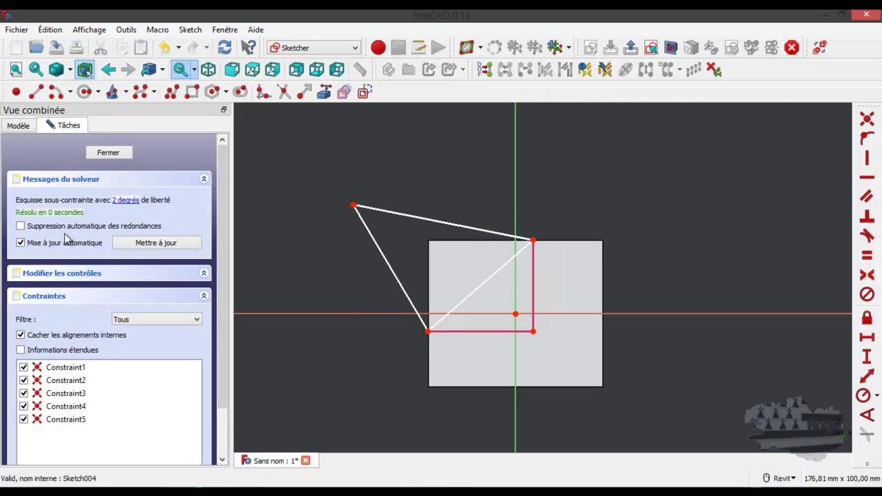
left_click(111, 152)
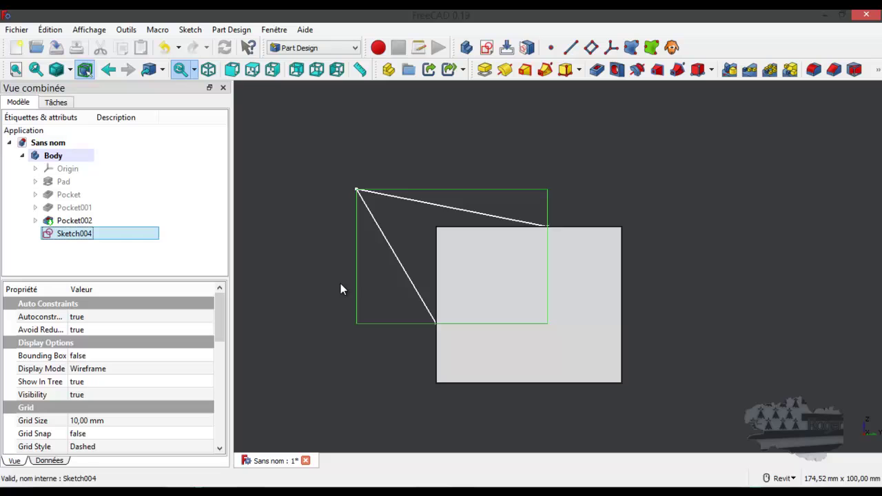
middle_click_drag(341, 291, 457, 298, "shift")
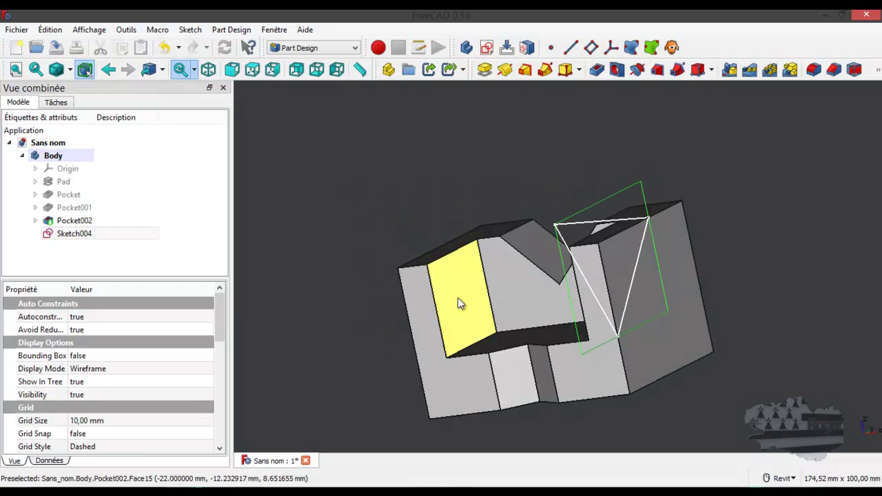
left_click(70, 72)
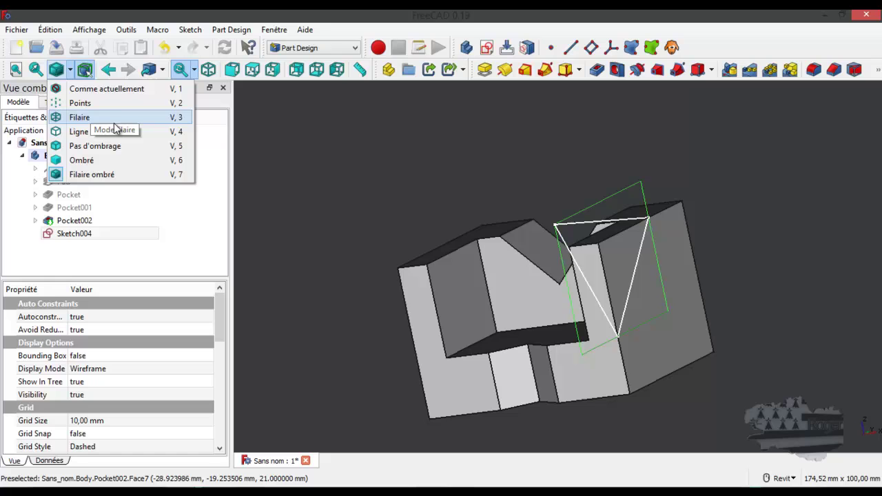
left_click(380, 226)
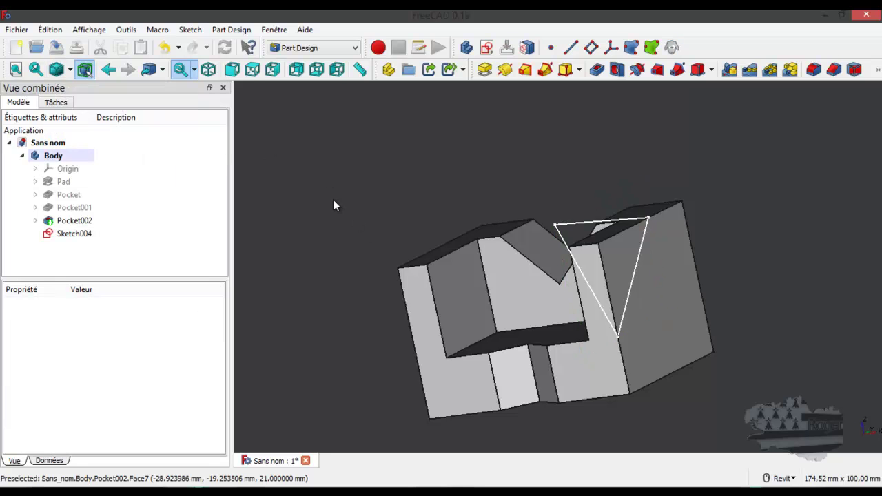
left_click(88, 233)
Pocket Sketch004 through all to slice an angled cut off the block's right end
left_click(88, 233)
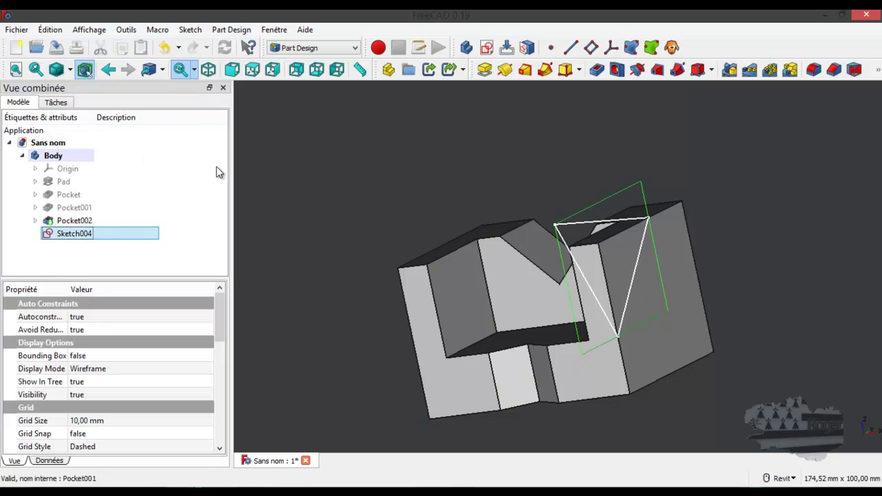
left_click(62, 104)
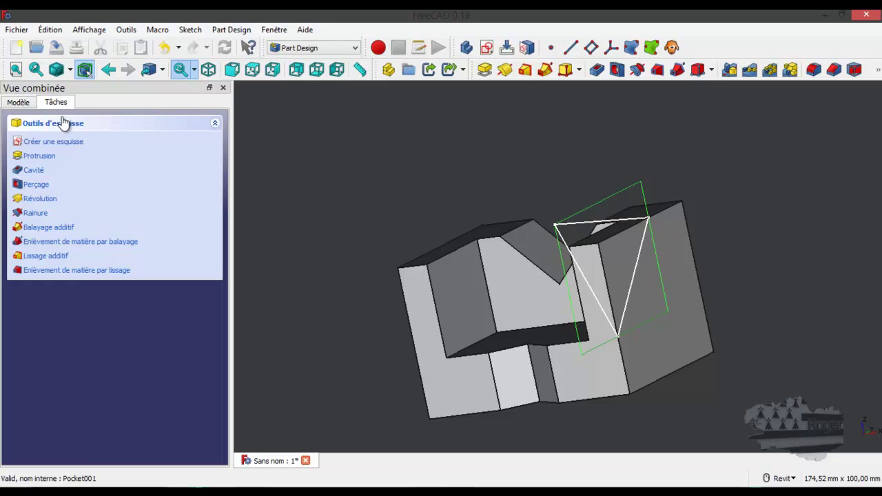
left_click(35, 172)
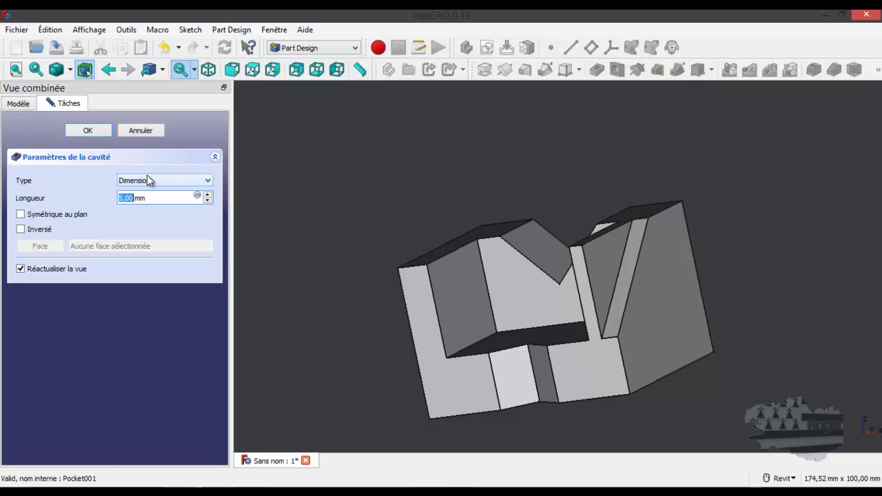
left_click(148, 181)
left_click(138, 198)
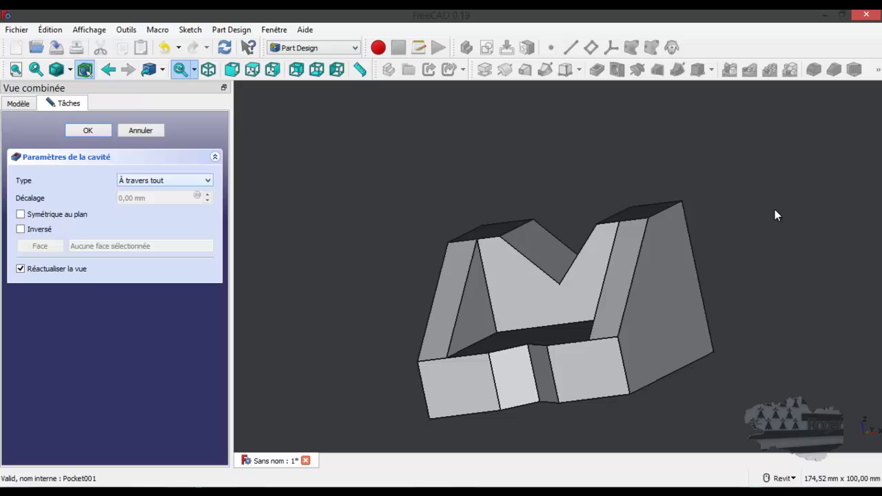
mouse_move(772, 218)
middle_mouse_down("shift")
mouse_move(631, 225)
mouse_move(764, 242)
mouse_move(779, 256)
middle_mouse_up("shift")
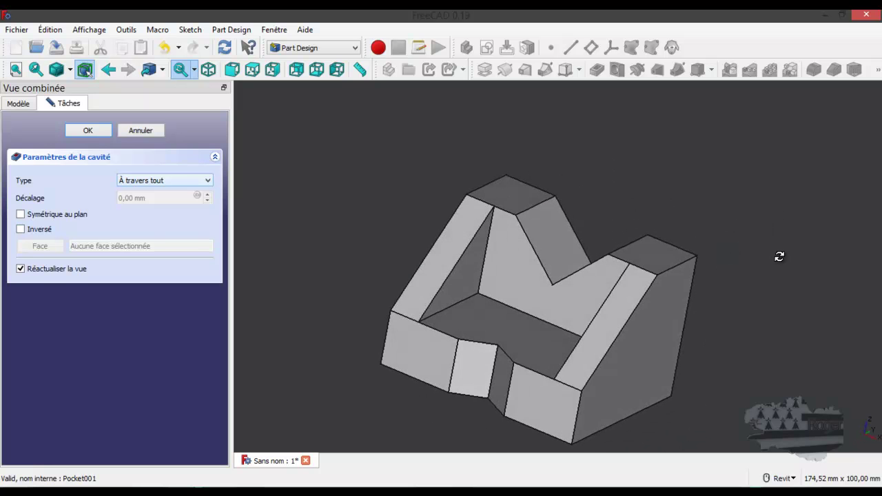
scroll(564, 321, "up", 2)
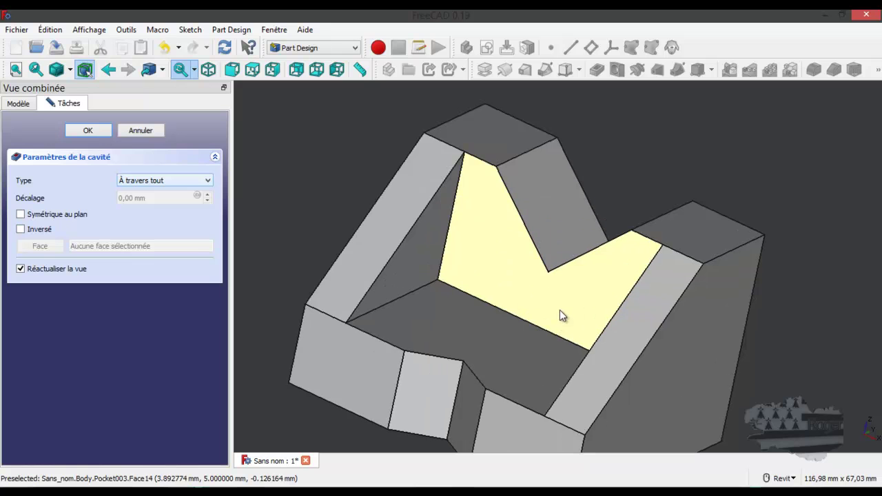
left_click(88, 131)
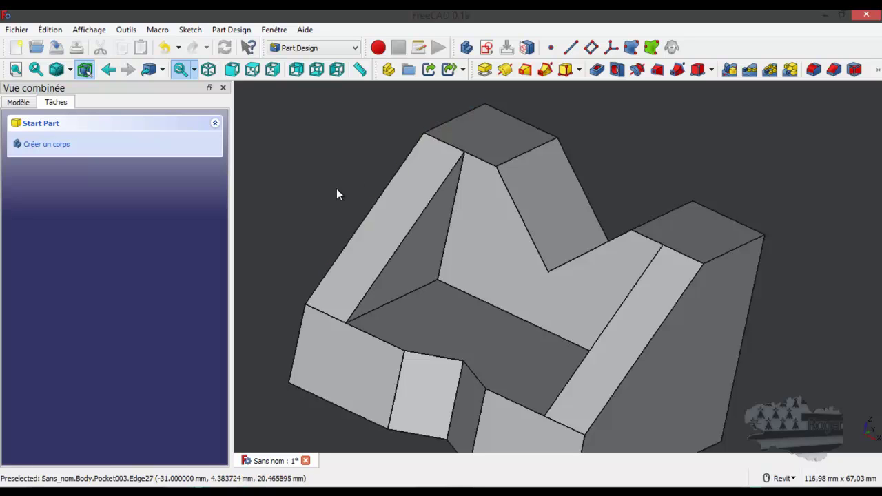
In the model tree, pick the Body, Pad, then the Pocket003 feature
left_click(17, 102)
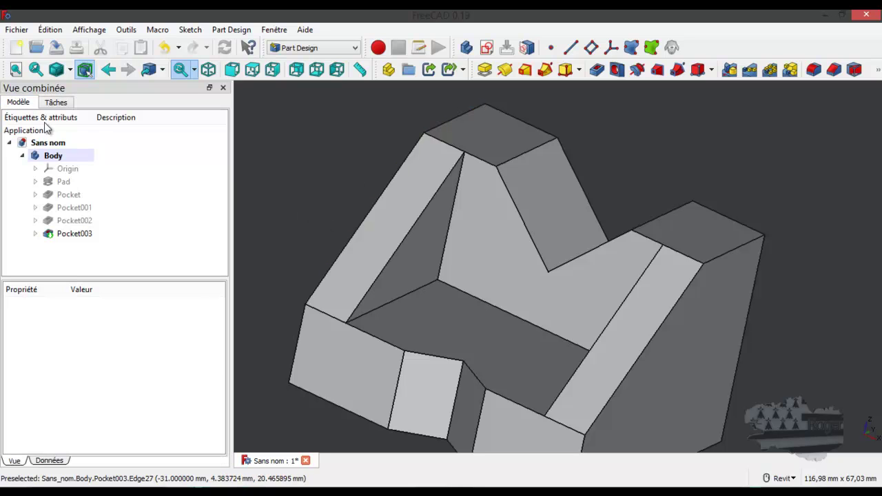
left_click(67, 157)
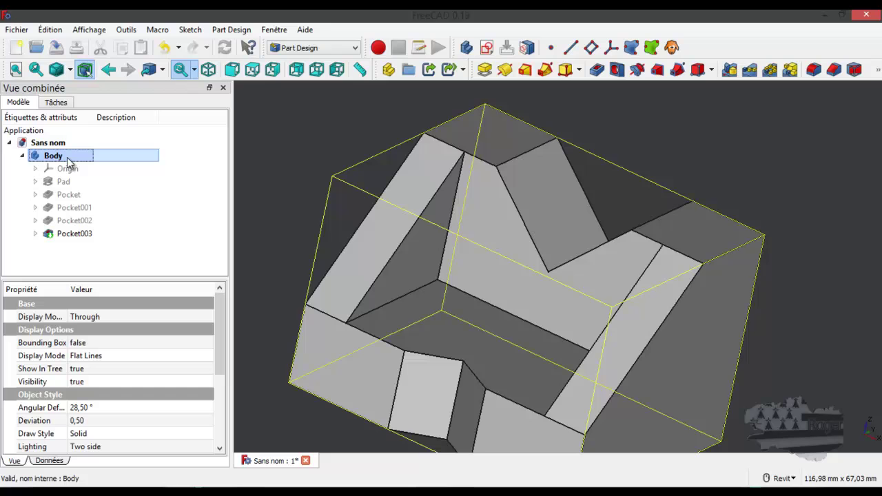
left_click(384, 260)
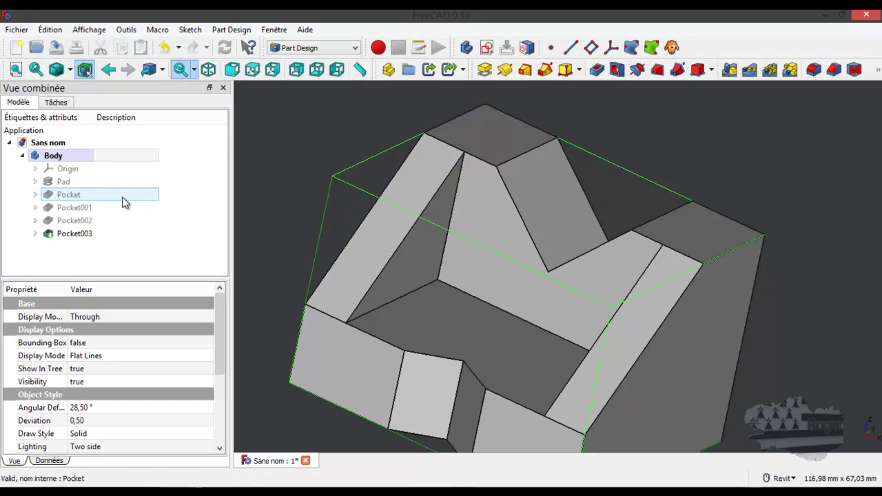
left_click(64, 183)
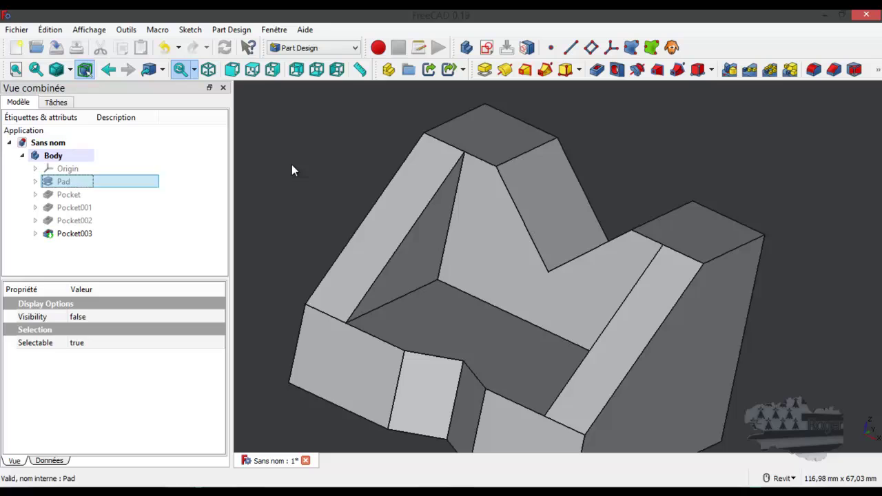
left_click(291, 165)
left_click(481, 182)
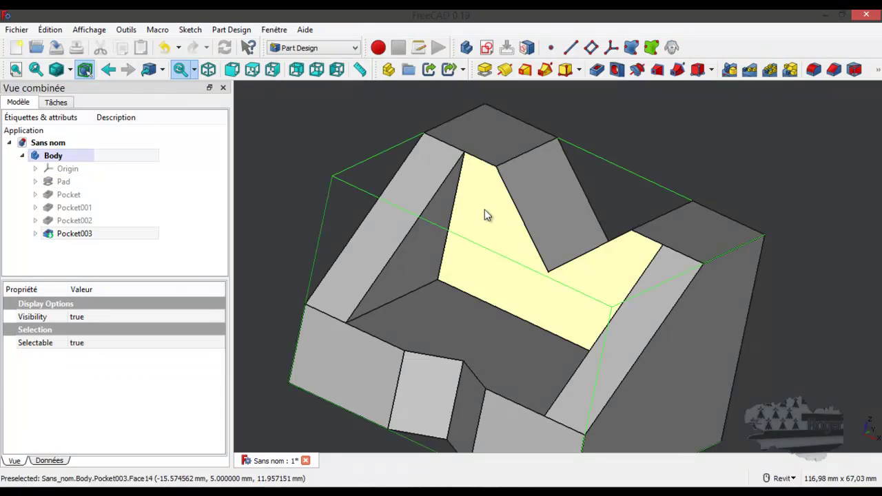
scroll(485, 210, "down", 2)
Select the V-shaped face and the right and left slanted faces of the part
left_click(562, 282)
left_click(594, 321)
left_click(593, 321)
left_click(596, 328)
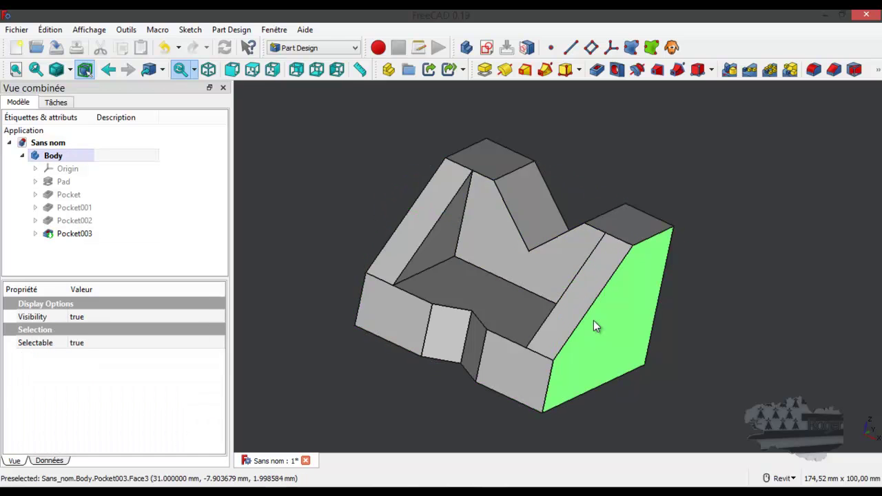
left_click(53, 156)
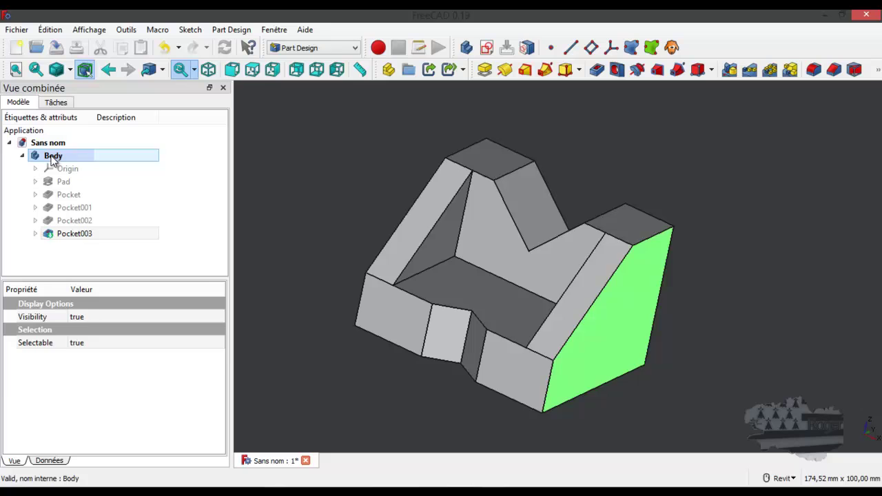
left_click(410, 237)
left_click(410, 241)
left_click(411, 242)
left_click(411, 241)
left_click(411, 242)
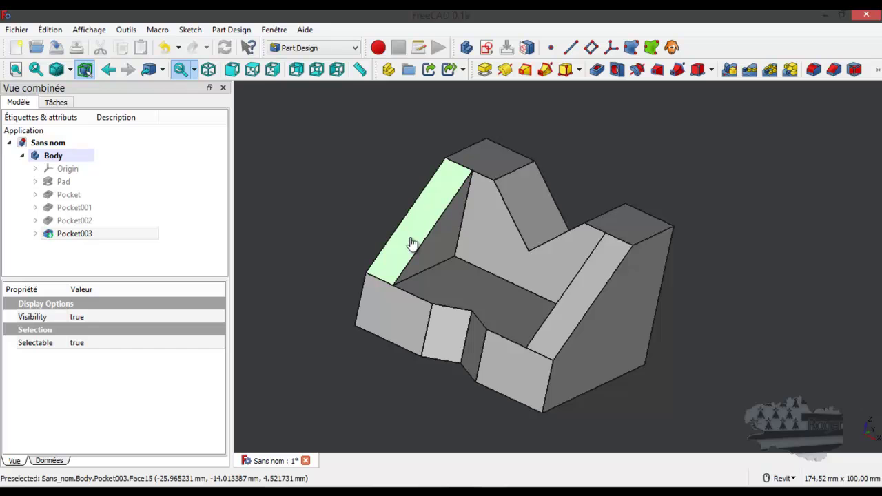
Add the slanted, top, inner back, right, front, notch, inner triangular and floor faces to the selection
left_click(411, 243)
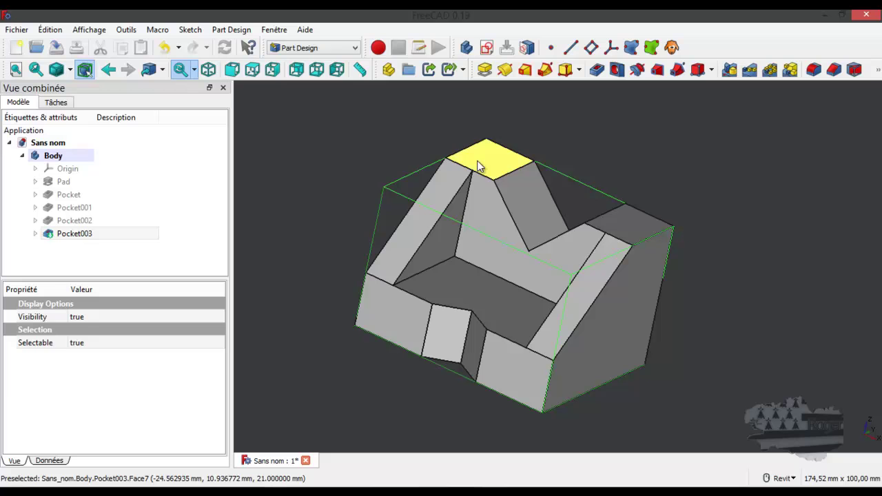
left_click(514, 199)
left_click(488, 172, "ctrl")
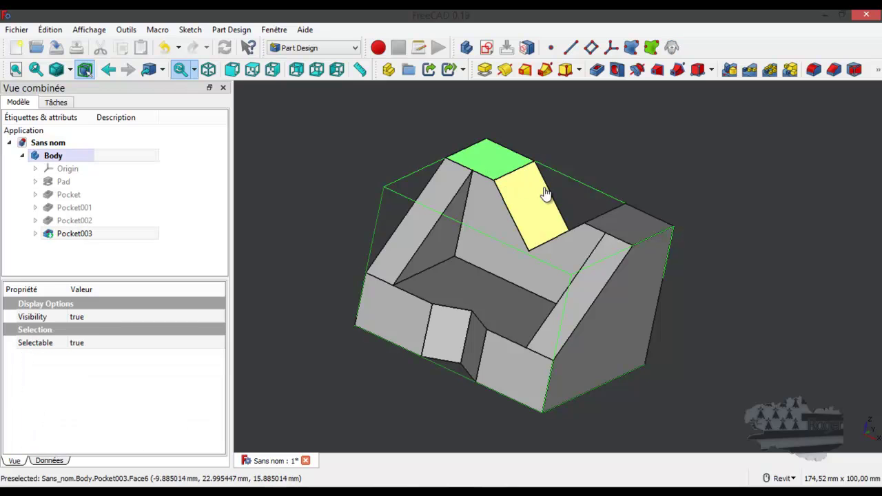
left_click(626, 231, "ctrl")
left_click(598, 282, "ctrl")
left_click(536, 284, "ctrl")
left_click(618, 325, "ctrl")
left_click(534, 376, "ctrl")
left_click(474, 359, "ctrl")
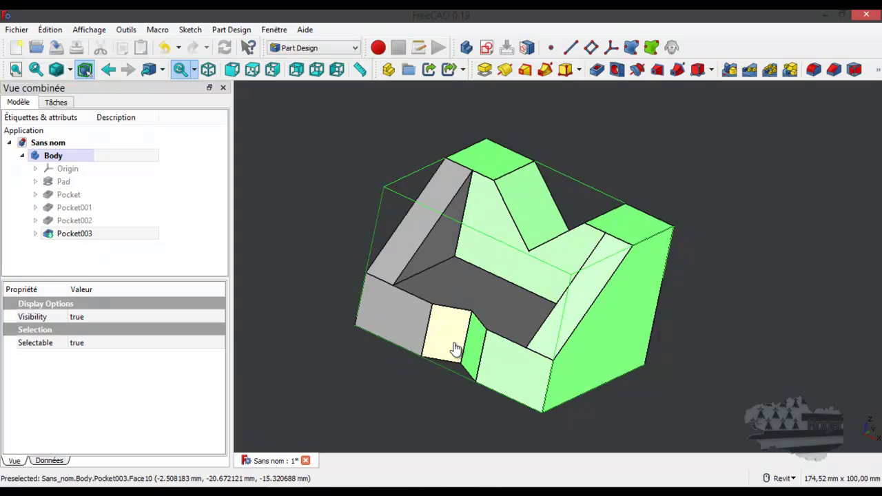
left_click(455, 348, "ctrl")
left_click(372, 293, "ctrl")
left_click(394, 262, "ctrl")
left_click(437, 256, "ctrl")
left_click(453, 291, "ctrl")
Orbit around the part to add the top notch, left slanted and front lower faces
middle_click_drag(694, 330, 793, 321, "shift")
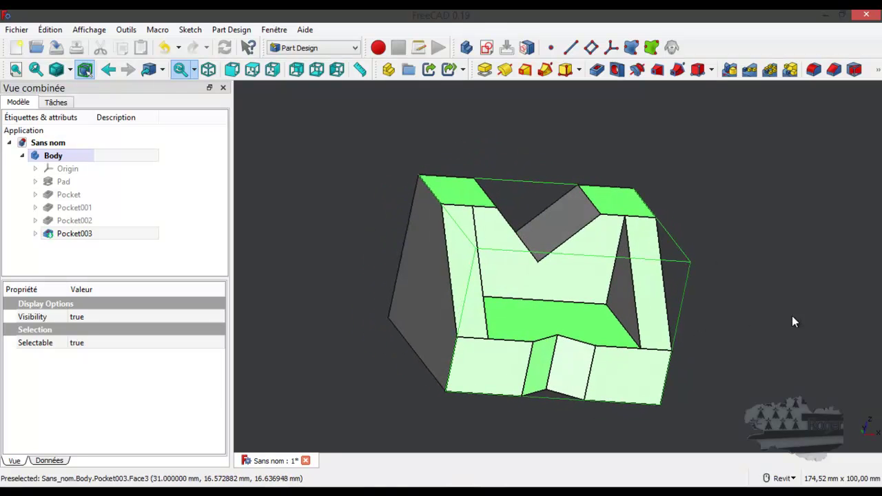
left_click(559, 241, "ctrl")
left_click(427, 283, "ctrl")
mouse_move(657, 344)
middle_mouse_down("shift")
mouse_move(725, 350)
mouse_move(838, 135)
mouse_move(729, 230)
middle_mouse_up("shift")
left_click(641, 310, "ctrl")
mouse_move(690, 332)
middle_mouse_down("shift")
mouse_move(629, 369)
mouse_move(431, 429)
mouse_move(312, 455)
mouse_move(309, 443)
mouse_move(378, 476)
middle_mouse_up("shift")
mouse_move(570, 365)
middle_mouse_down("shift")
mouse_move(622, 319)
mouse_move(578, 331)
mouse_move(583, 290)
middle_mouse_up("shift")
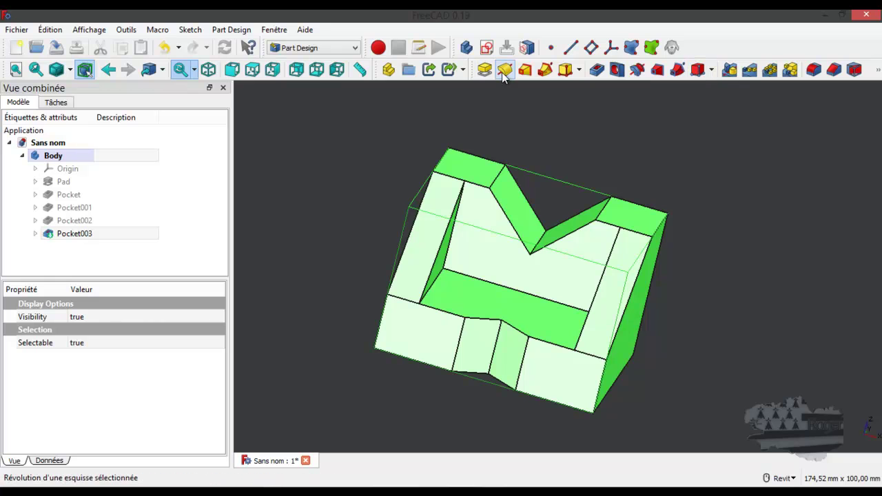
Attempt a fillet on the picked faces, dismiss the 'Sélection invalide' warning, and clear the selection
left_click(814, 69)
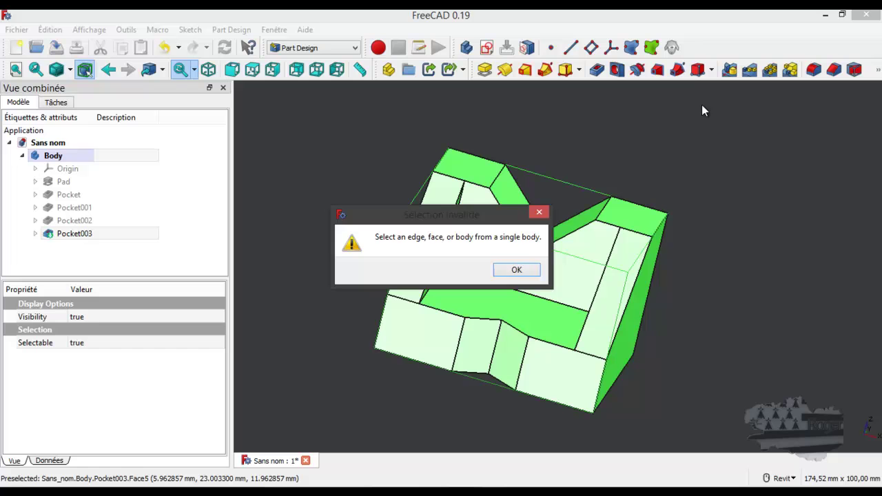
left_click(523, 270)
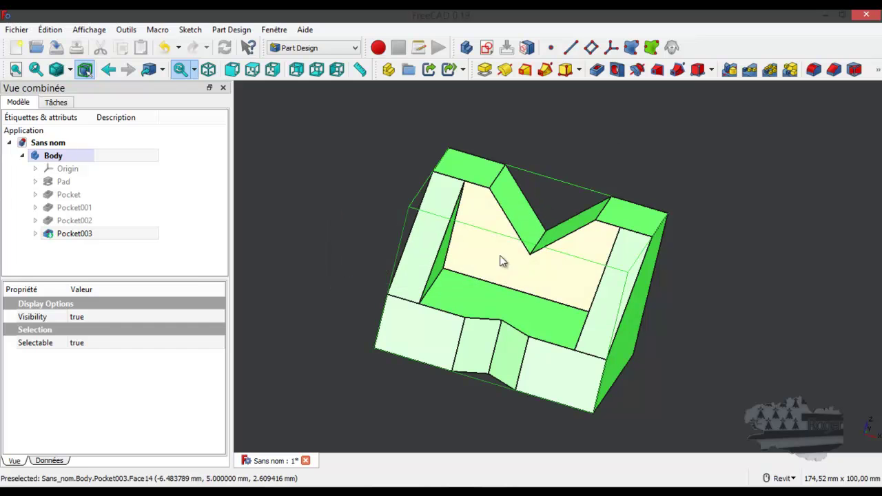
left_click(384, 193)
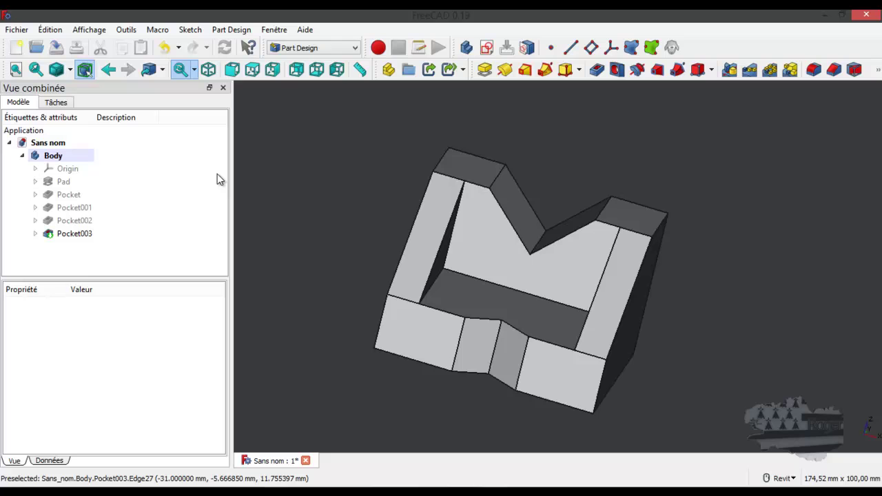
Select Pocket003, try picking the part's left face, zoom in on the left pillar, and clear the selection
left_click(79, 234)
left_click(428, 241)
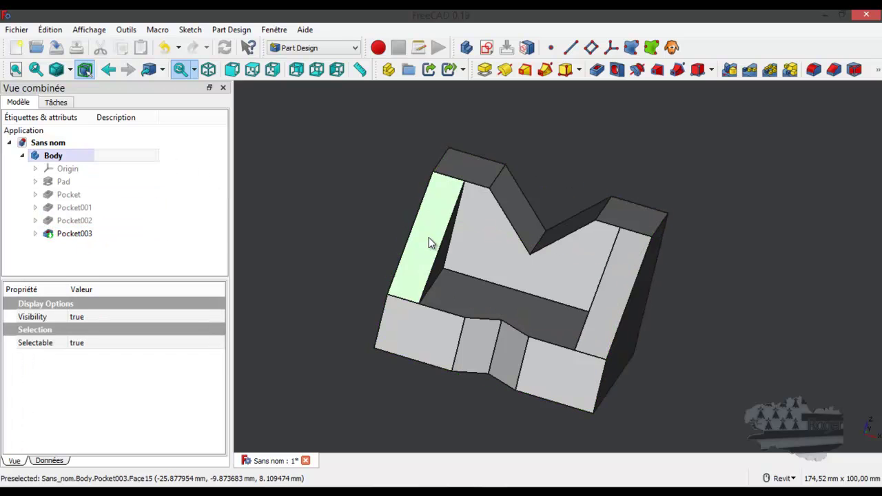
left_click(429, 241)
left_click(428, 241)
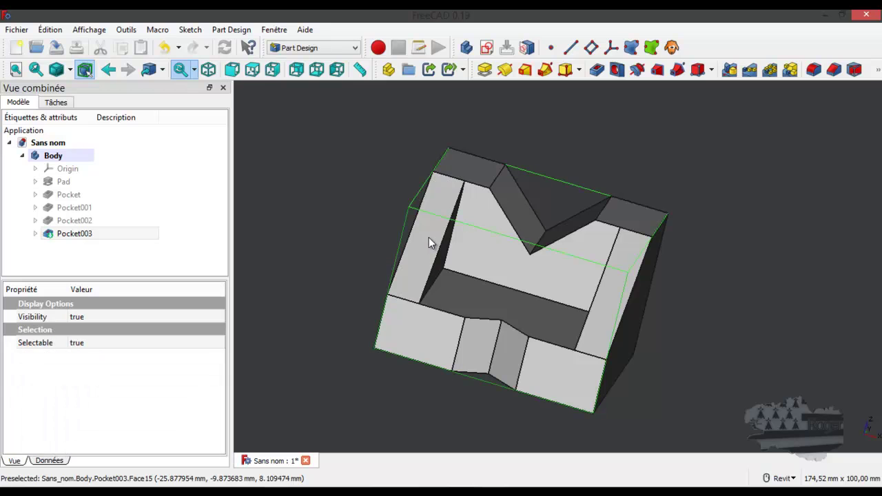
left_click(430, 242)
scroll(475, 165, "up", 2)
scroll(475, 165, "up", 2)
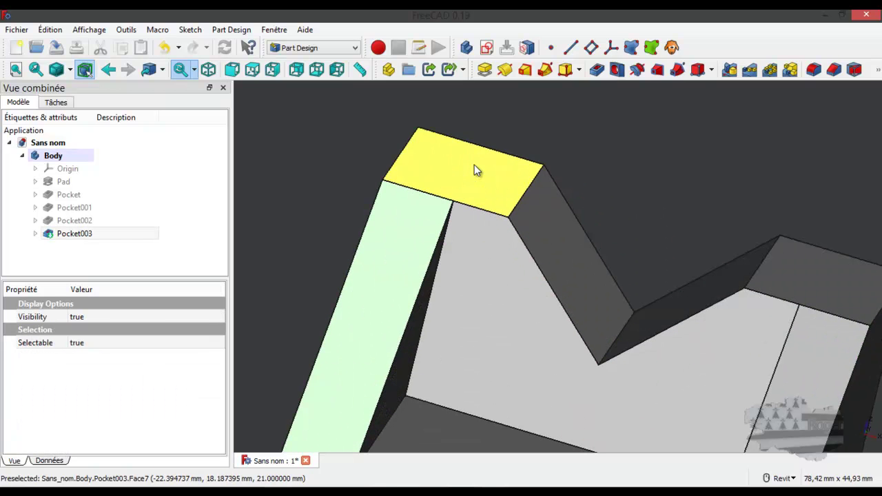
left_click(515, 130)
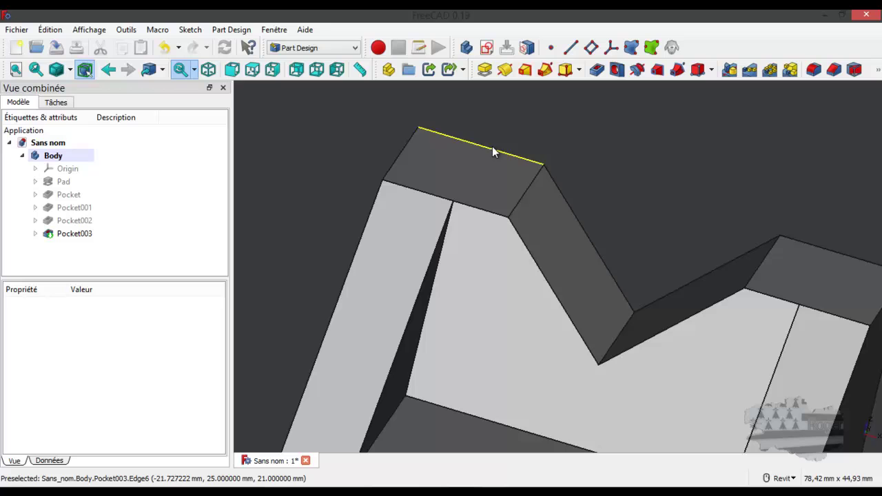
Pick the left pillar's top back, left and right top edges plus its slanted left face
left_click(495, 148)
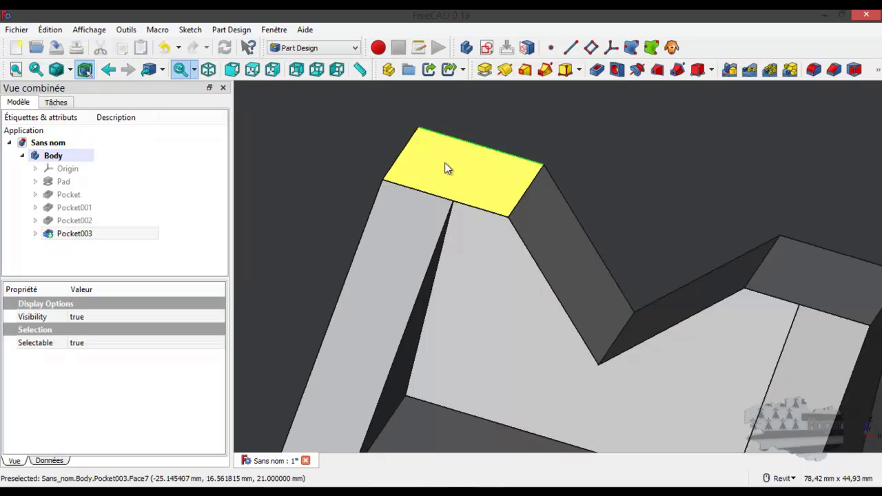
left_click(402, 159)
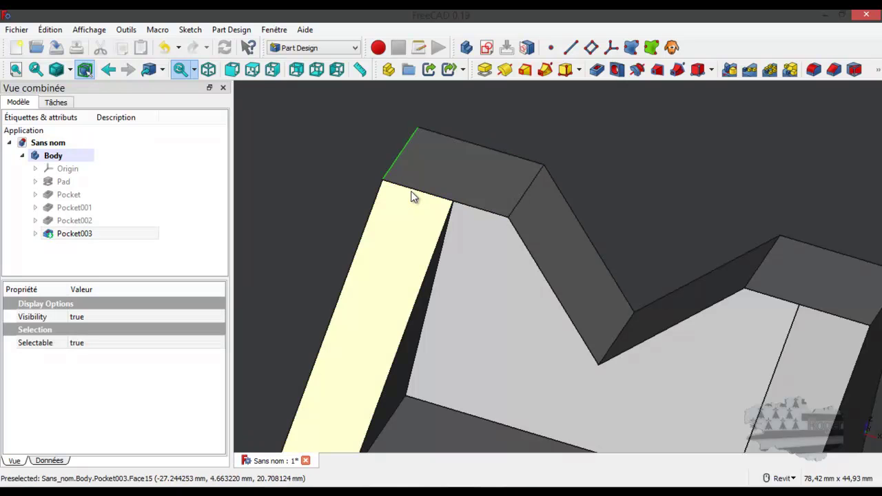
left_click(412, 190)
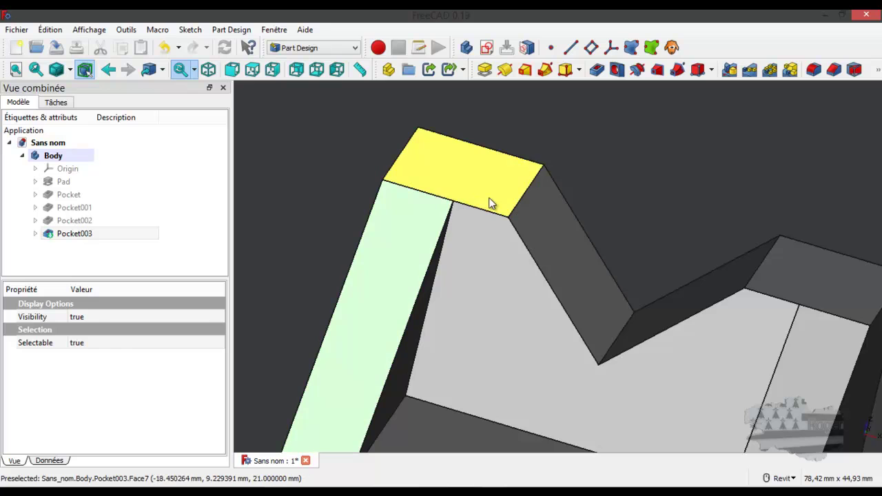
left_click(455, 145)
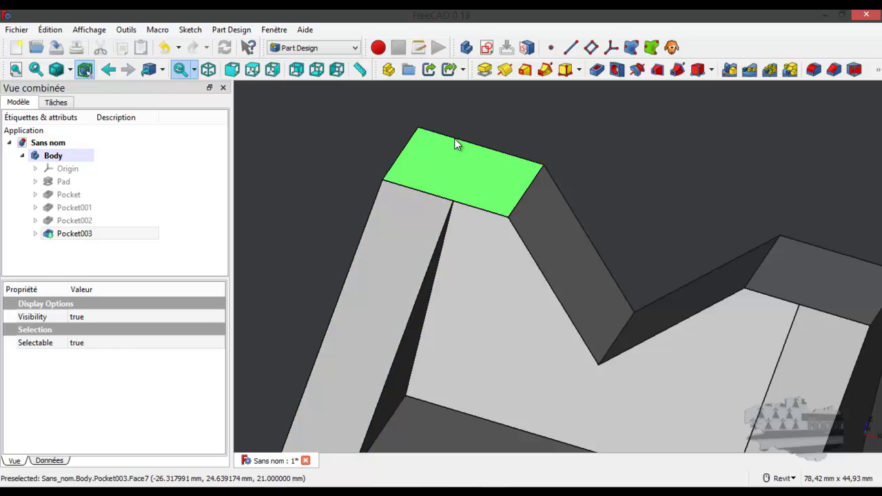
left_click(469, 141)
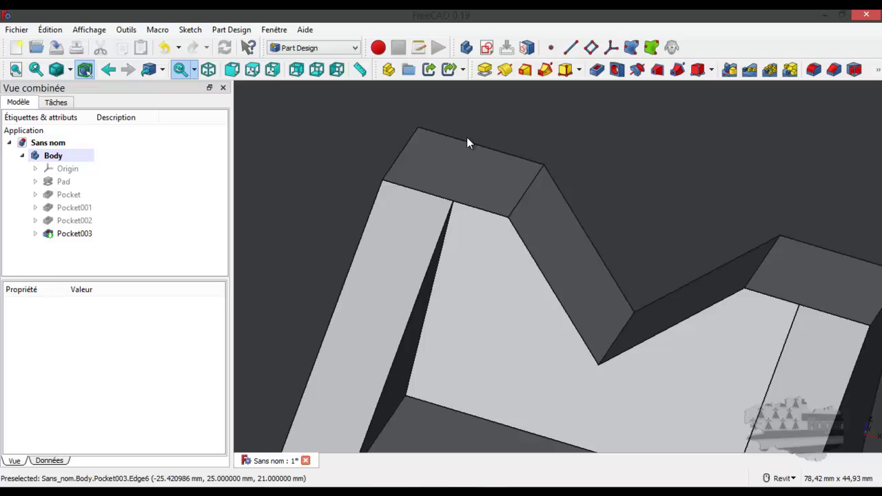
left_click(466, 138)
left_click(401, 151, "ctrl")
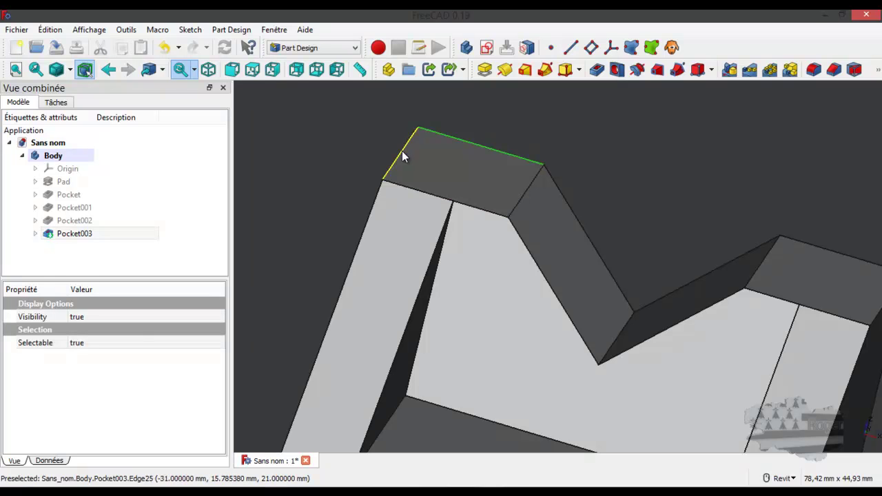
left_click(402, 192, "ctrl")
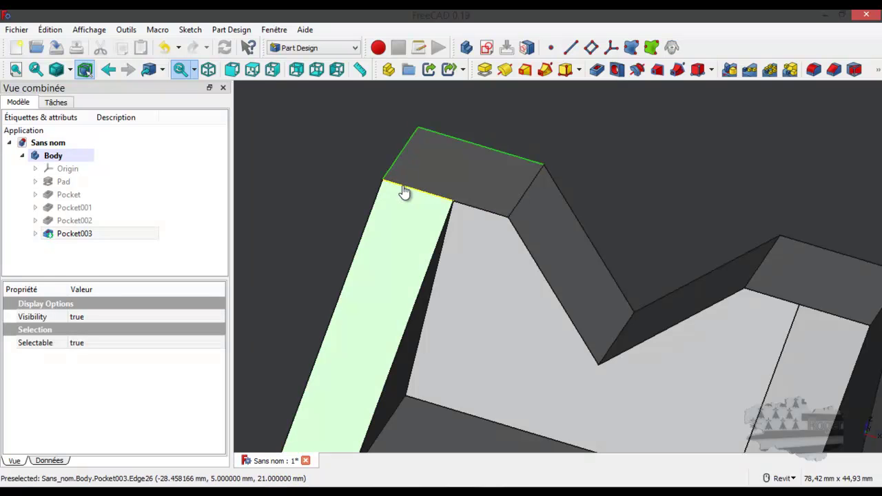
left_click(515, 208, "ctrl")
Attempt a 1 mm fillet on the pillar edges, dismiss the failure message, and cancel it
left_click(813, 70)
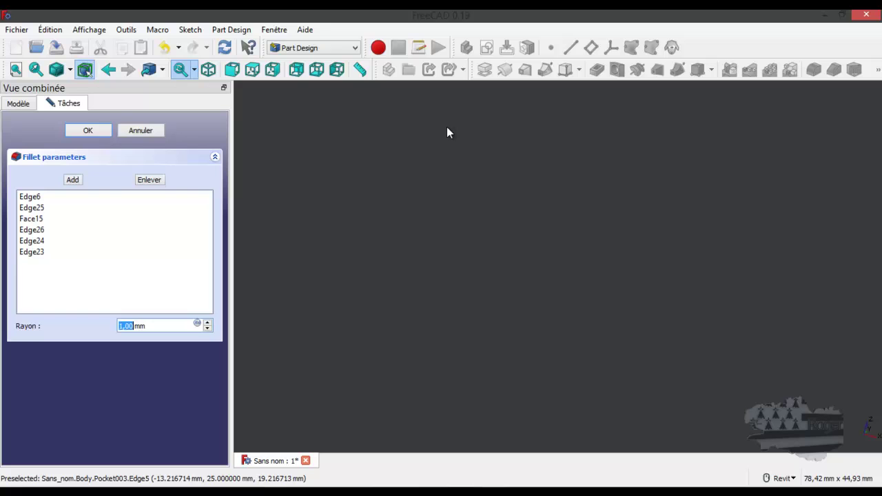
left_click(90, 130)
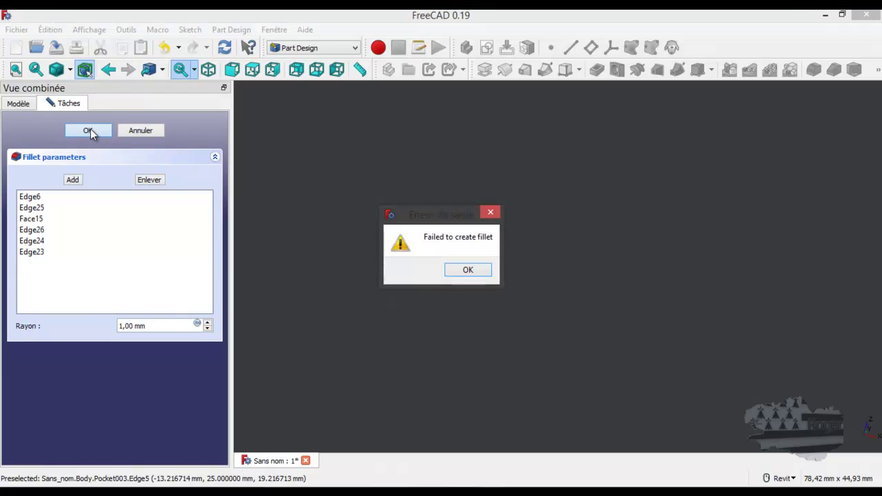
left_click(468, 271)
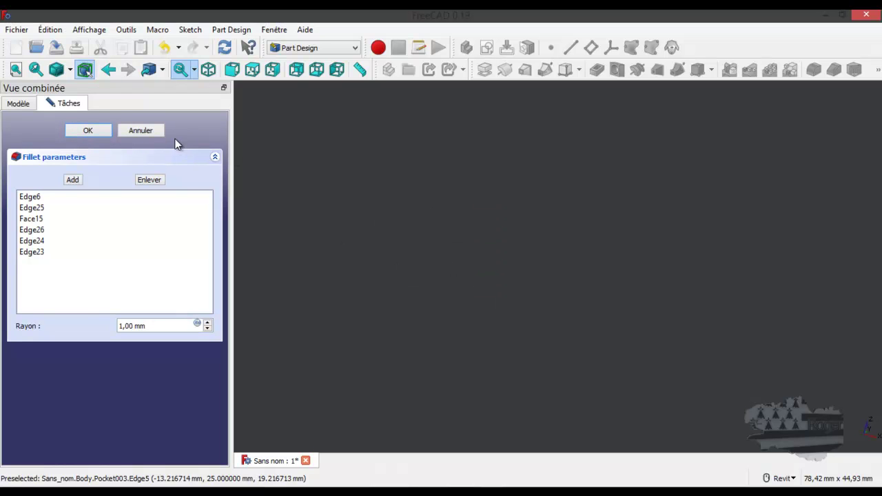
left_click(141, 130)
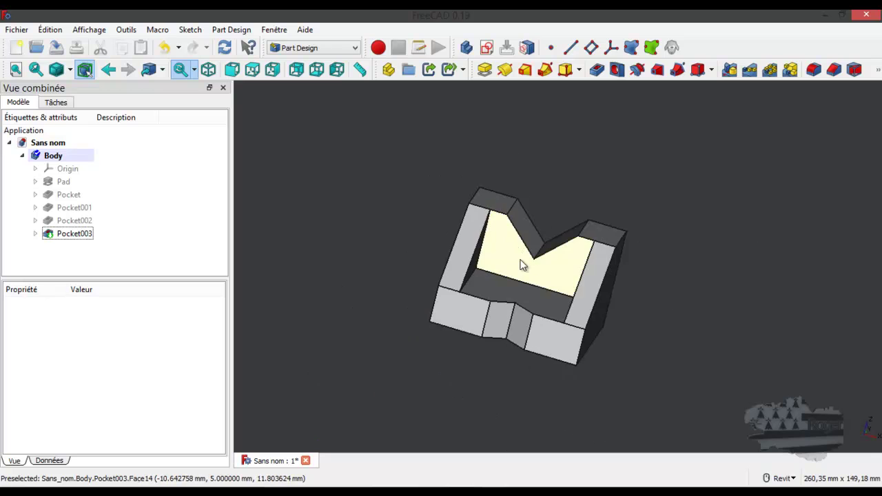
scroll(522, 265, "up", 3)
mouse_move(751, 274)
middle_mouse_down("shift")
mouse_move(755, 185)
mouse_move(757, 306)
mouse_move(653, 294)
mouse_move(733, 237)
mouse_move(763, 249)
mouse_move(763, 261)
middle_mouse_up("shift")
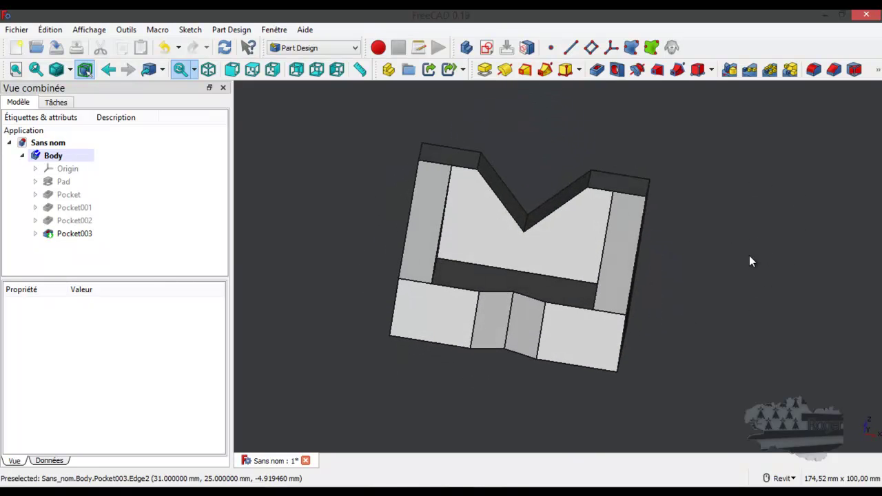